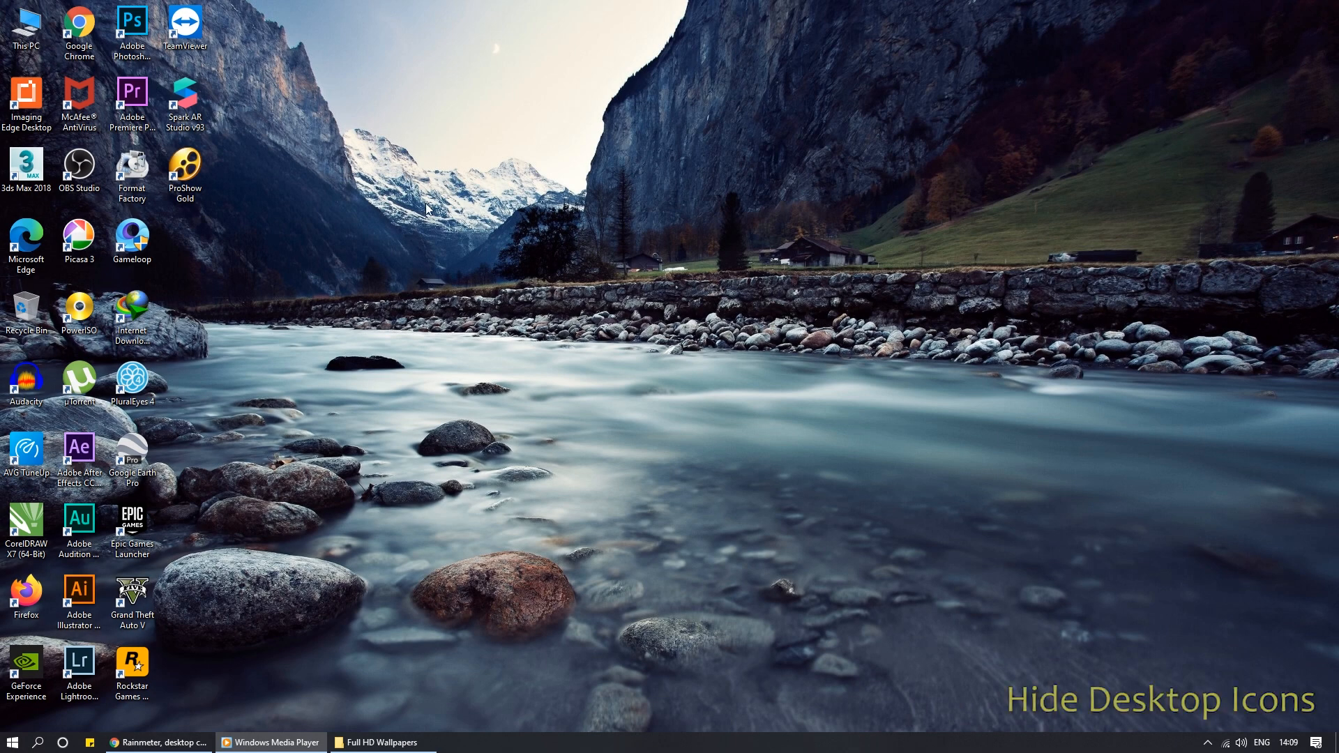
# Step: Hide all the icons on the Windows desktop
pyautogui.rightClick(426, 205)
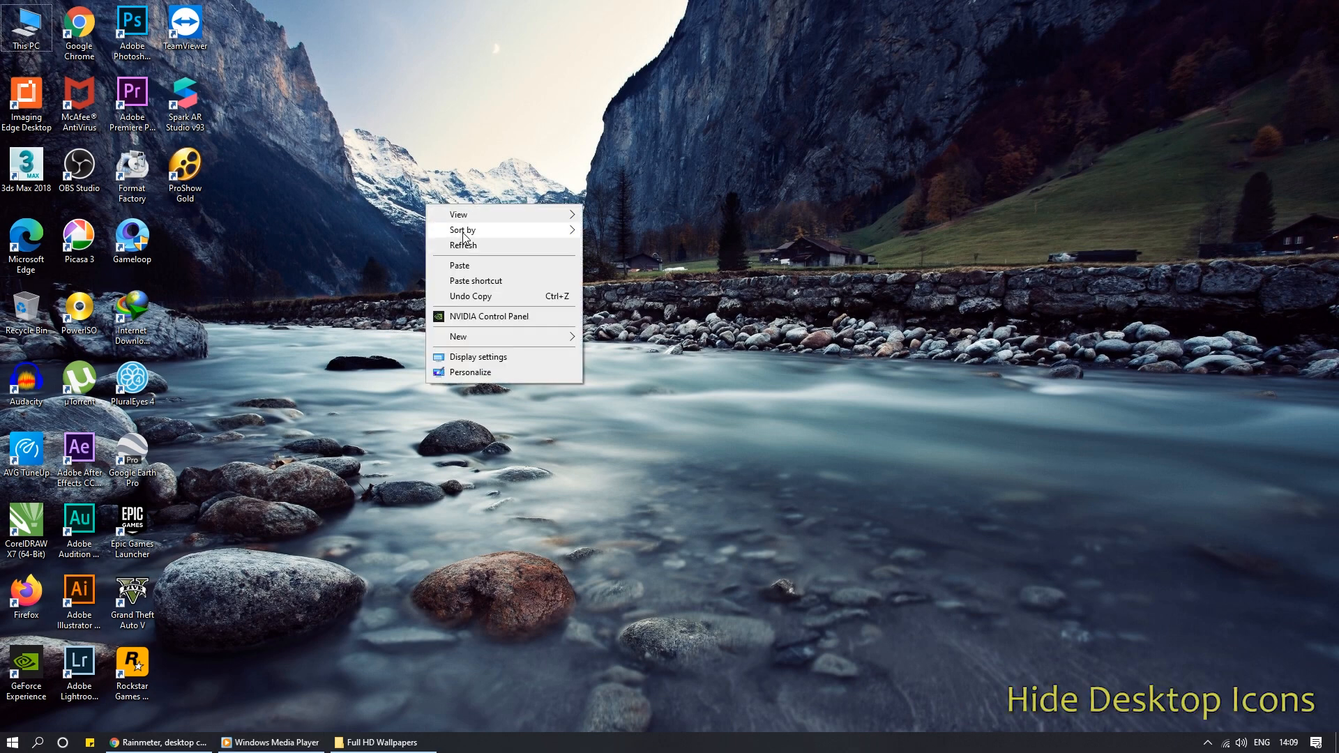
pyautogui.moveTo(514, 213)
pyautogui.click(636, 301)
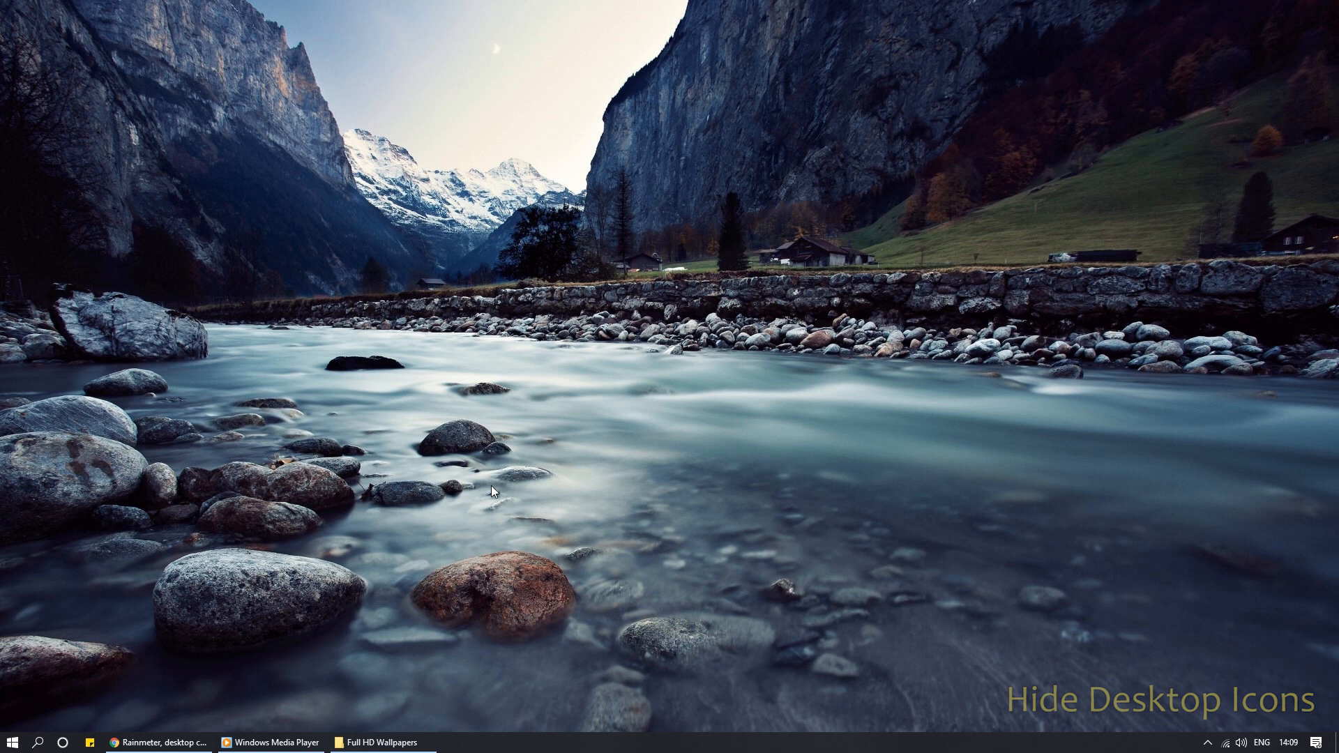
# Step: Turn on automatic hiding of the taskbar in desktop mode in the Windows personalization settings, then close Settings
pyautogui.click(12, 742)
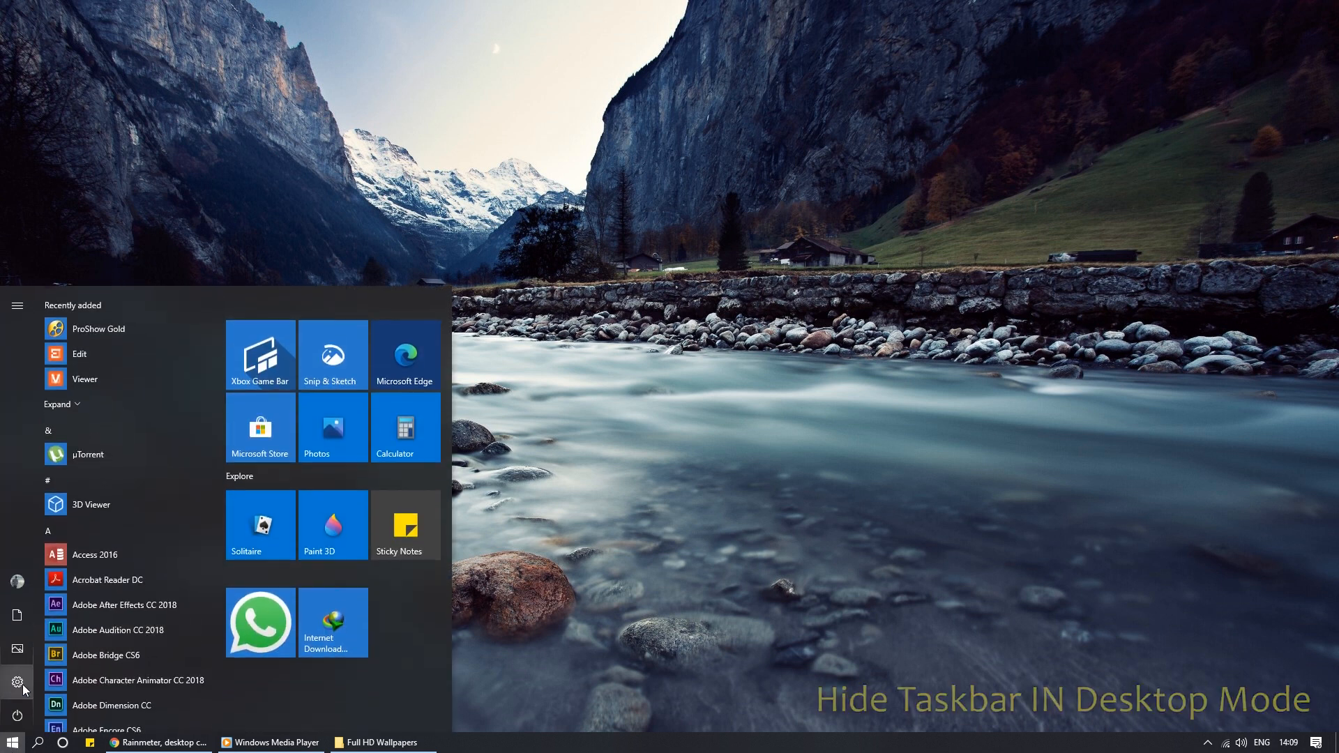
pyautogui.click(17, 682)
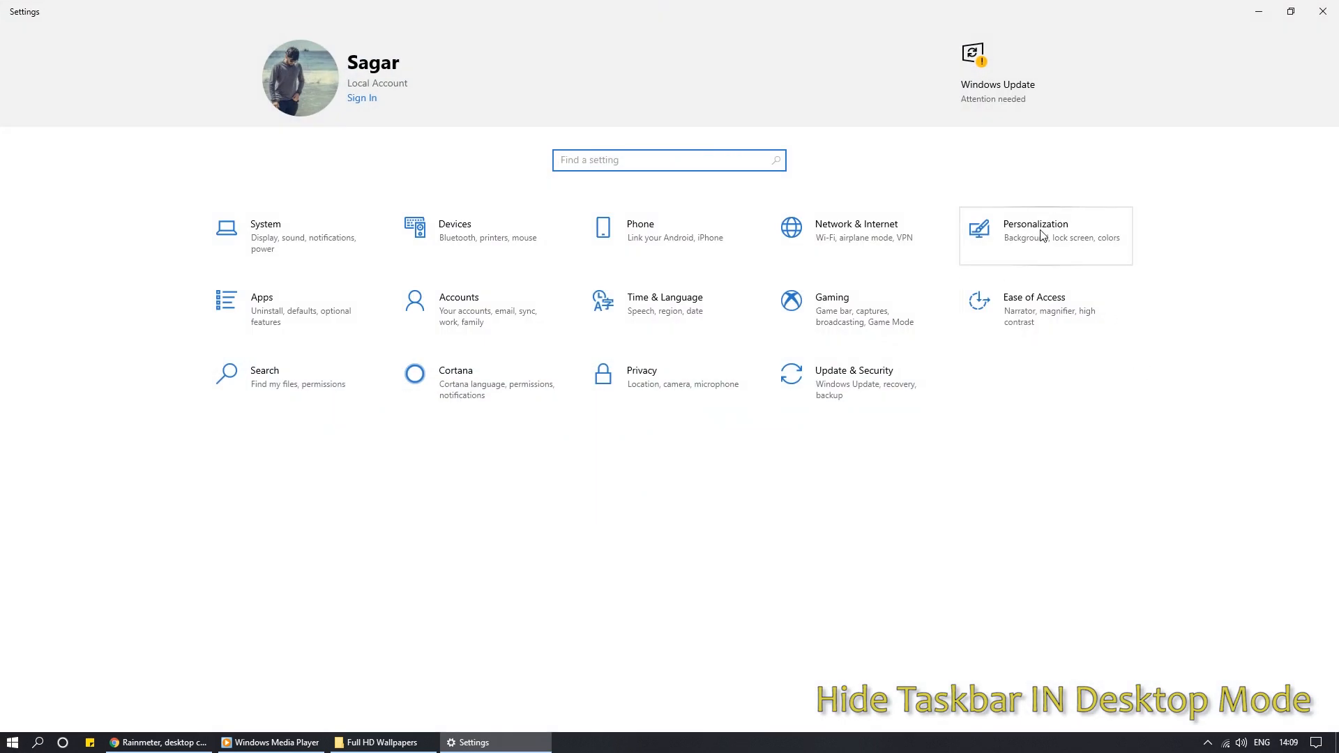
pyautogui.click(1042, 236)
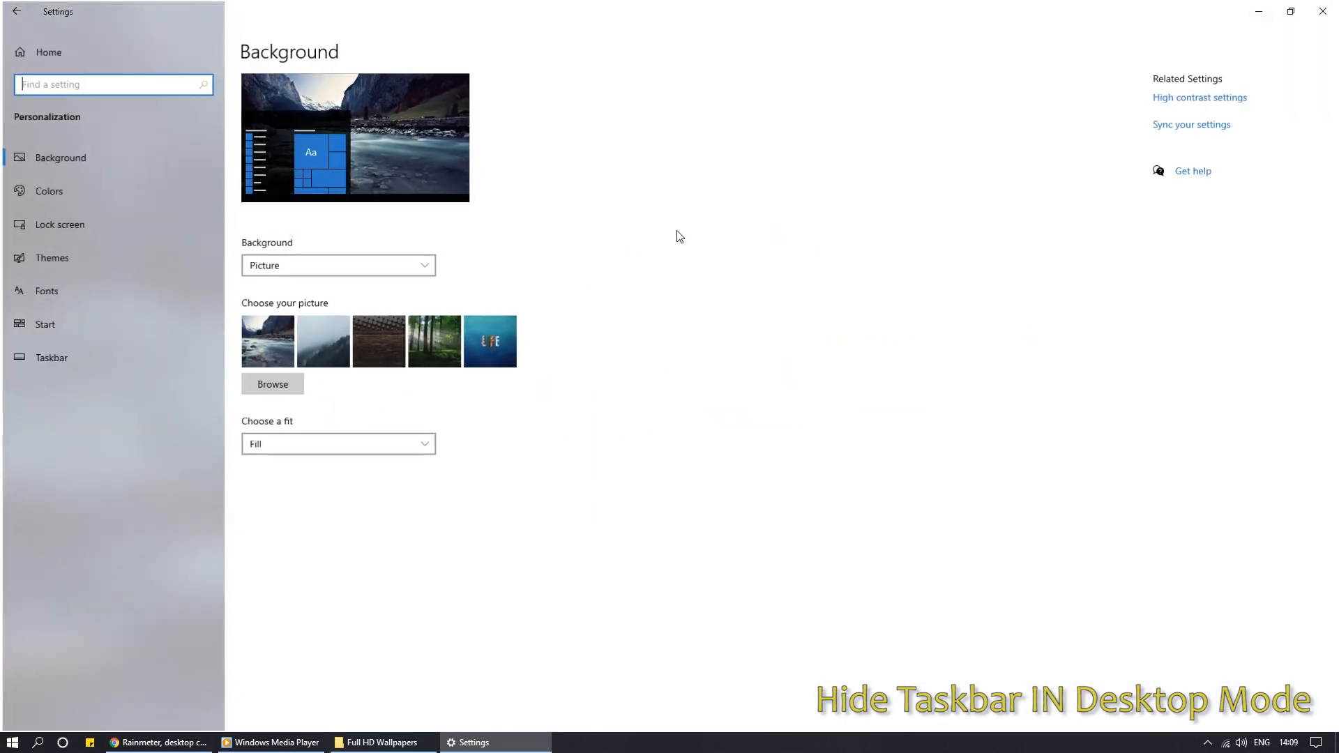
pyautogui.click(65, 357)
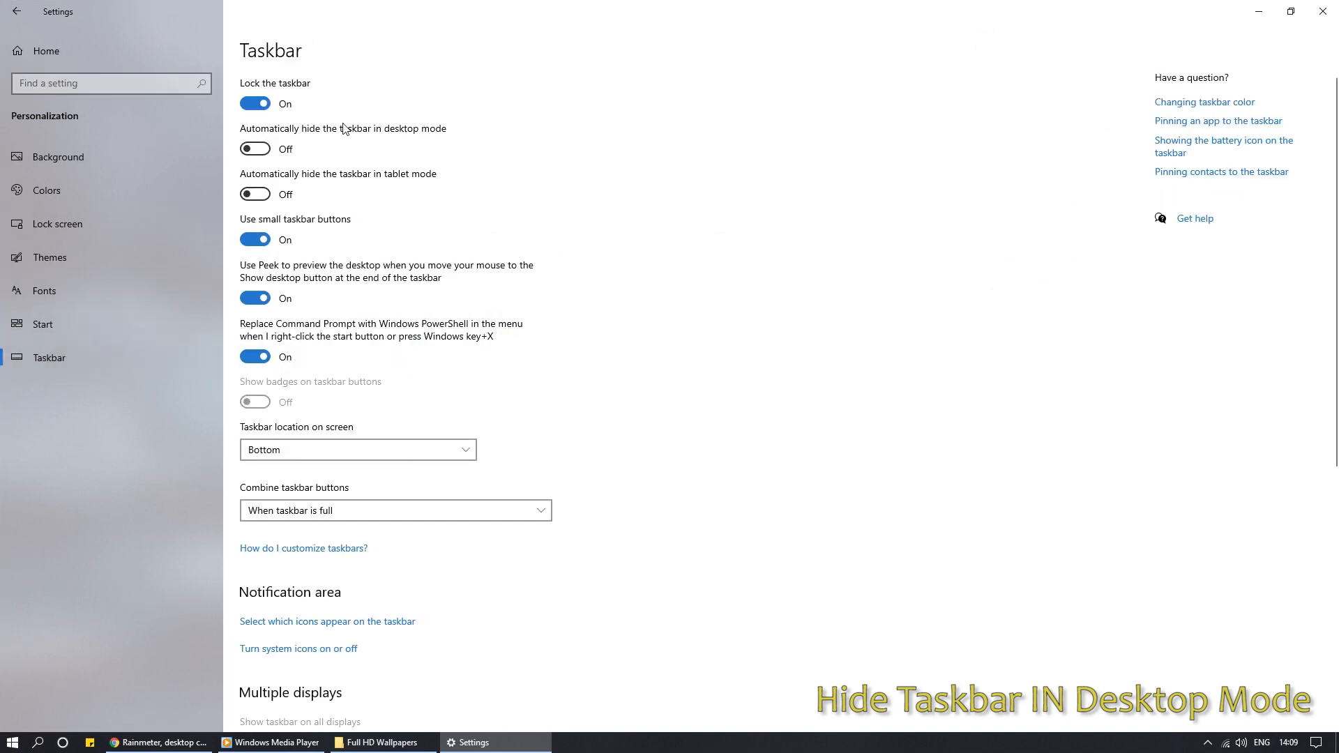
pyautogui.click(267, 149)
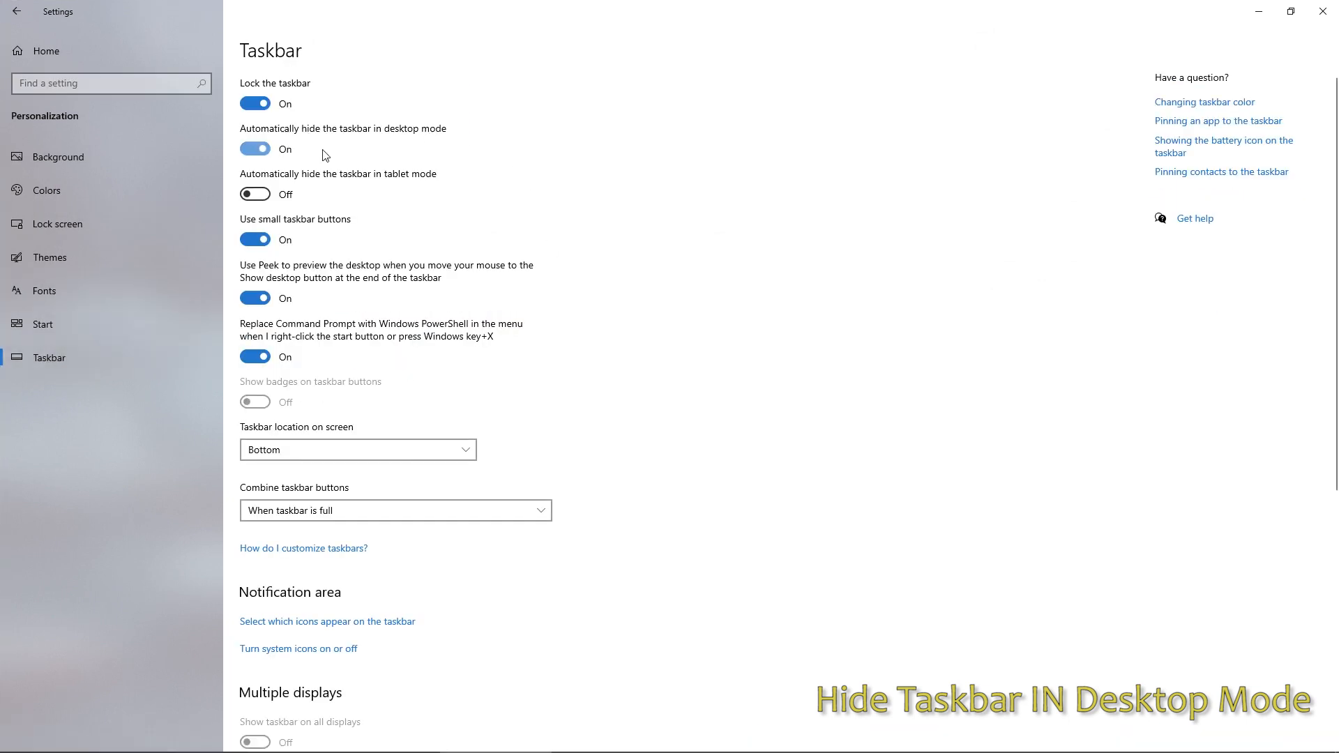
pyautogui.click(1325, 11)
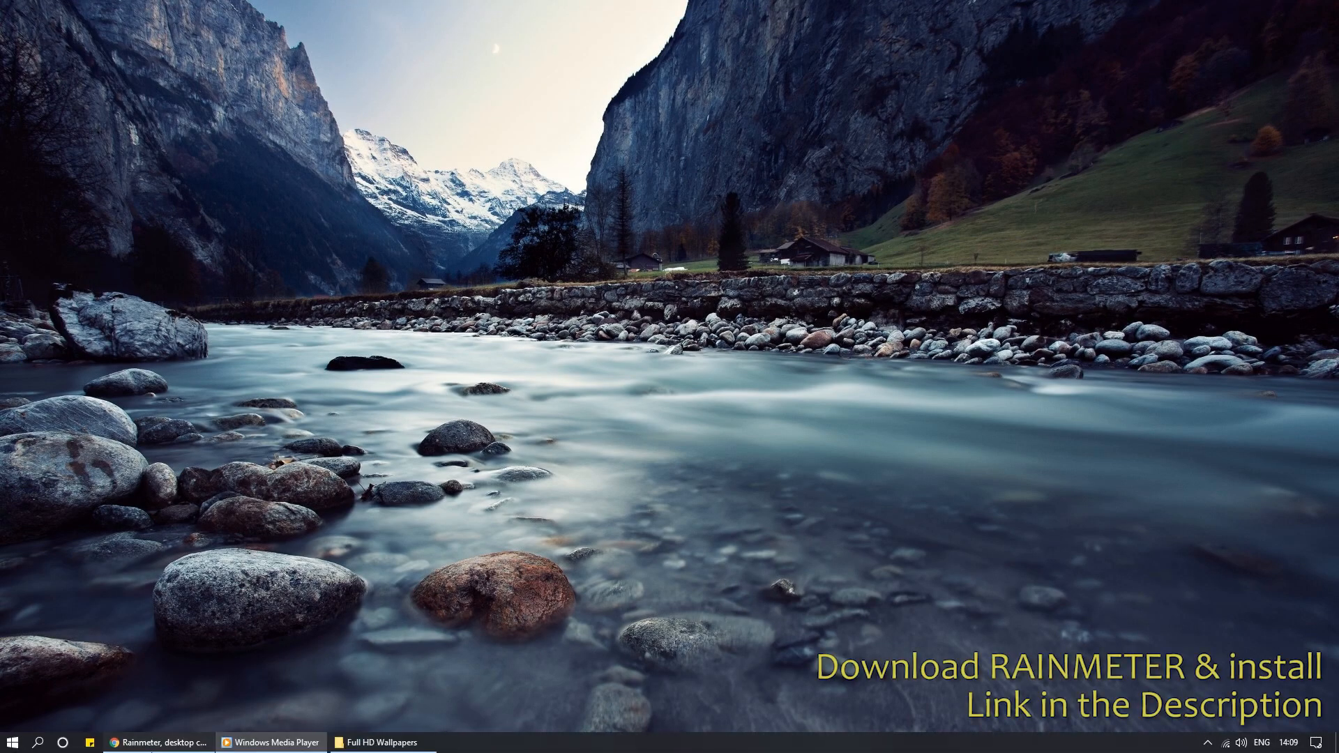
# Step: Switch to Chrome, download the Rainmeter 4.3.1 Final Release from rainmeter.net, and minimize the browser
pyautogui.click(157, 747)
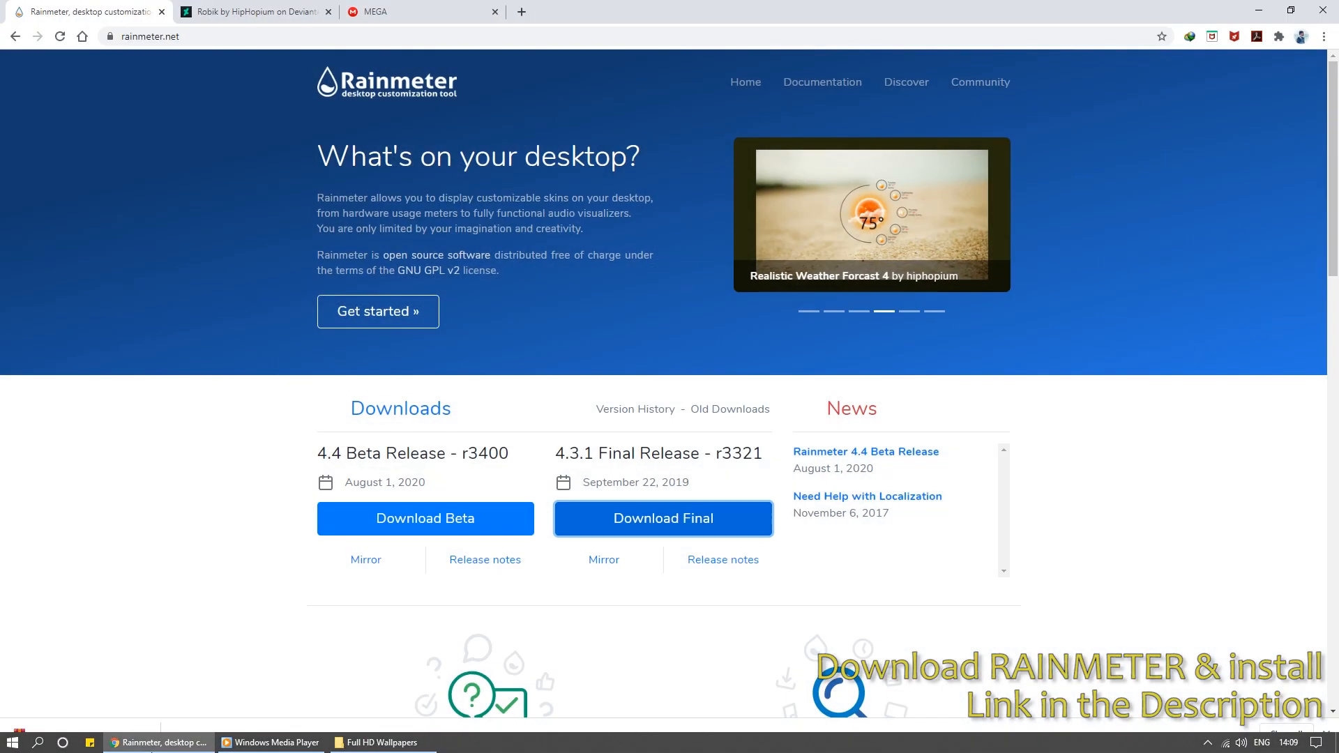
pyautogui.click(695, 531)
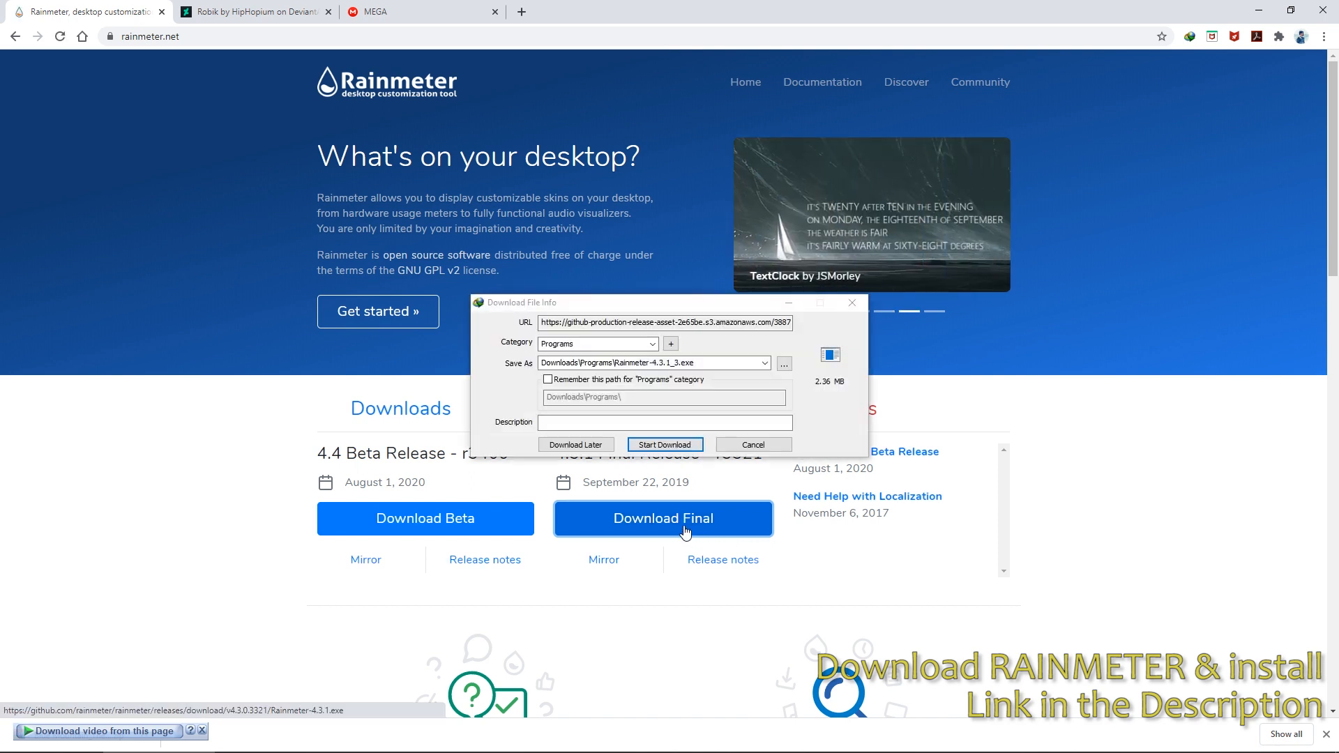
pyautogui.click(661, 445)
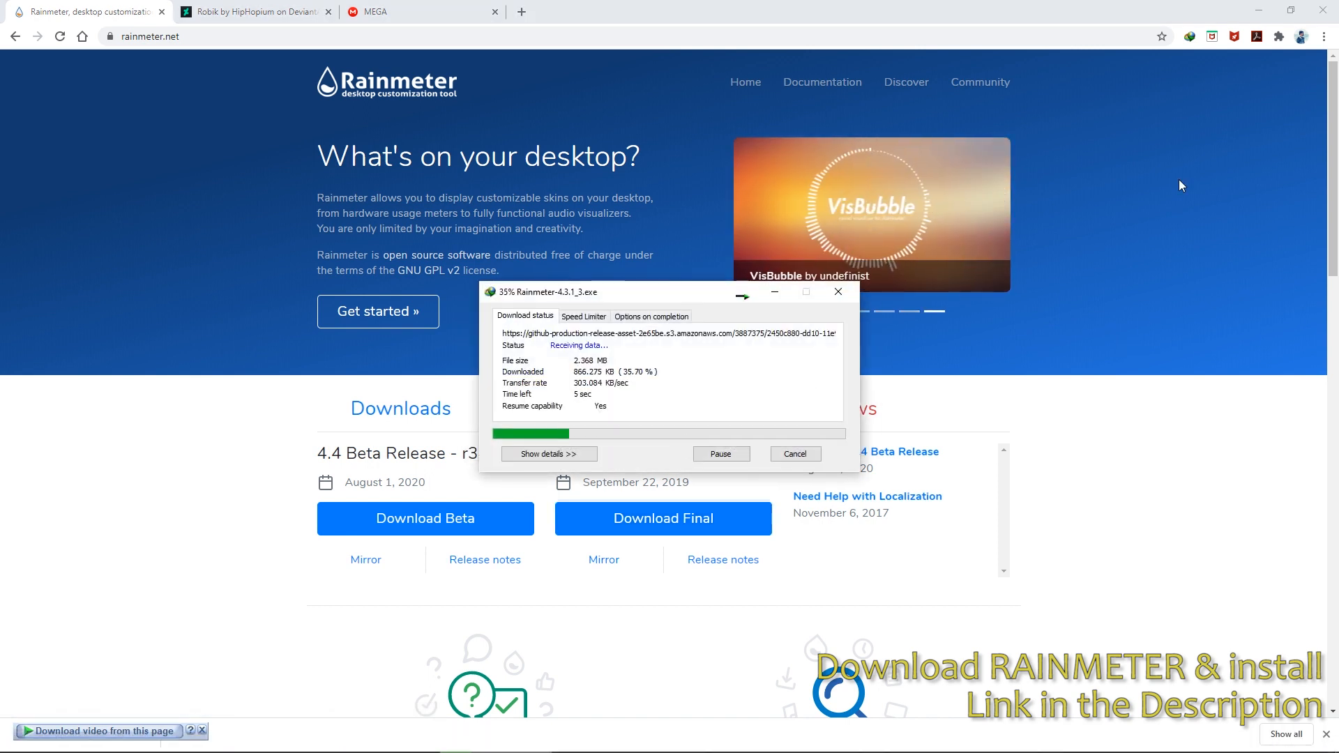
pyautogui.click(1255, 8)
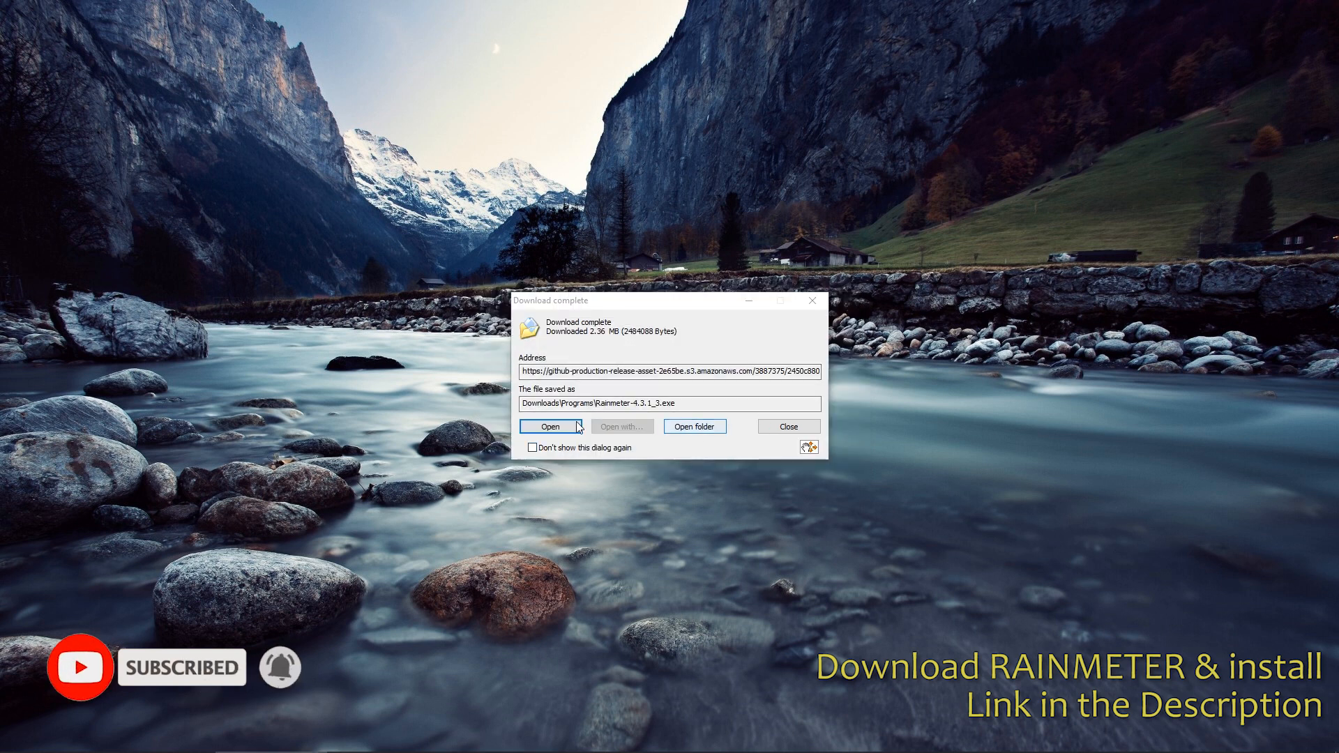
# Step: Run the downloaded Rainmeter installer and complete a standard 64-bit installation in C:\Program Files\Rainmeter with launch on startup
pyautogui.click(571, 422)
pyautogui.click(666, 415)
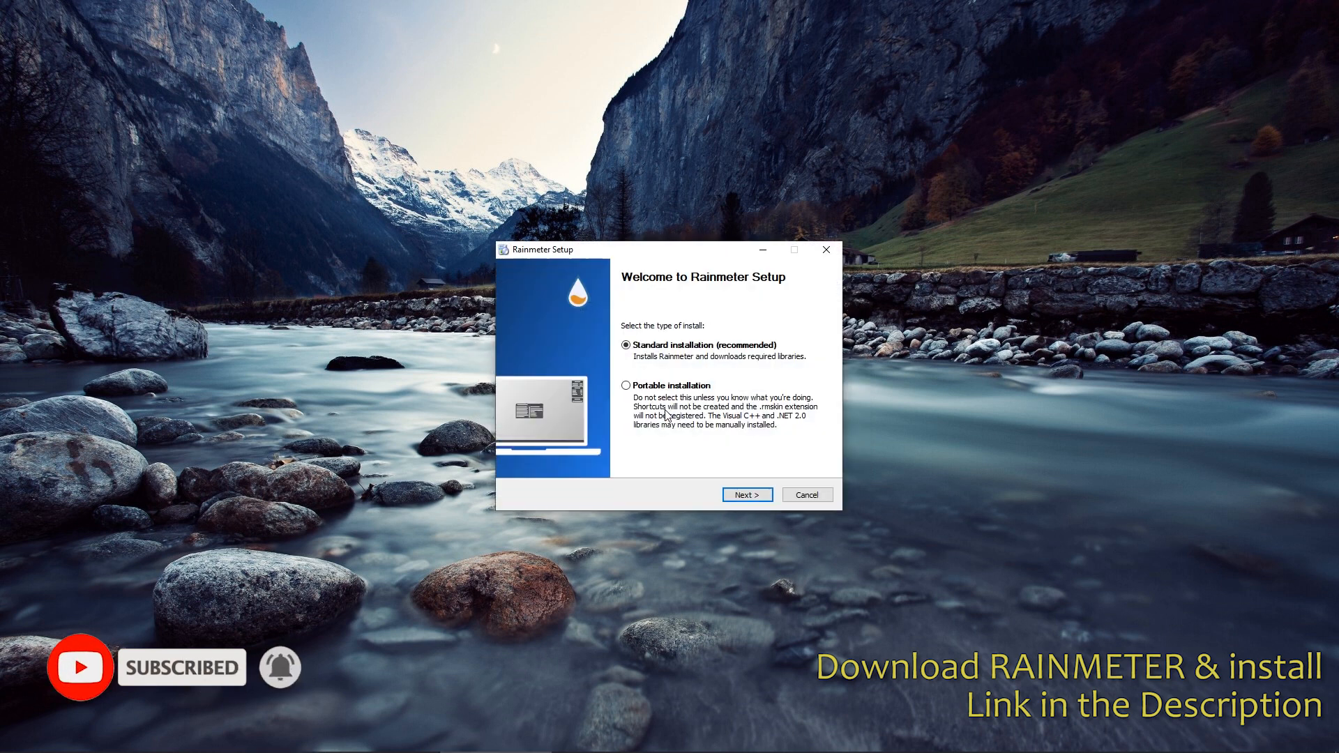
pyautogui.click(747, 492)
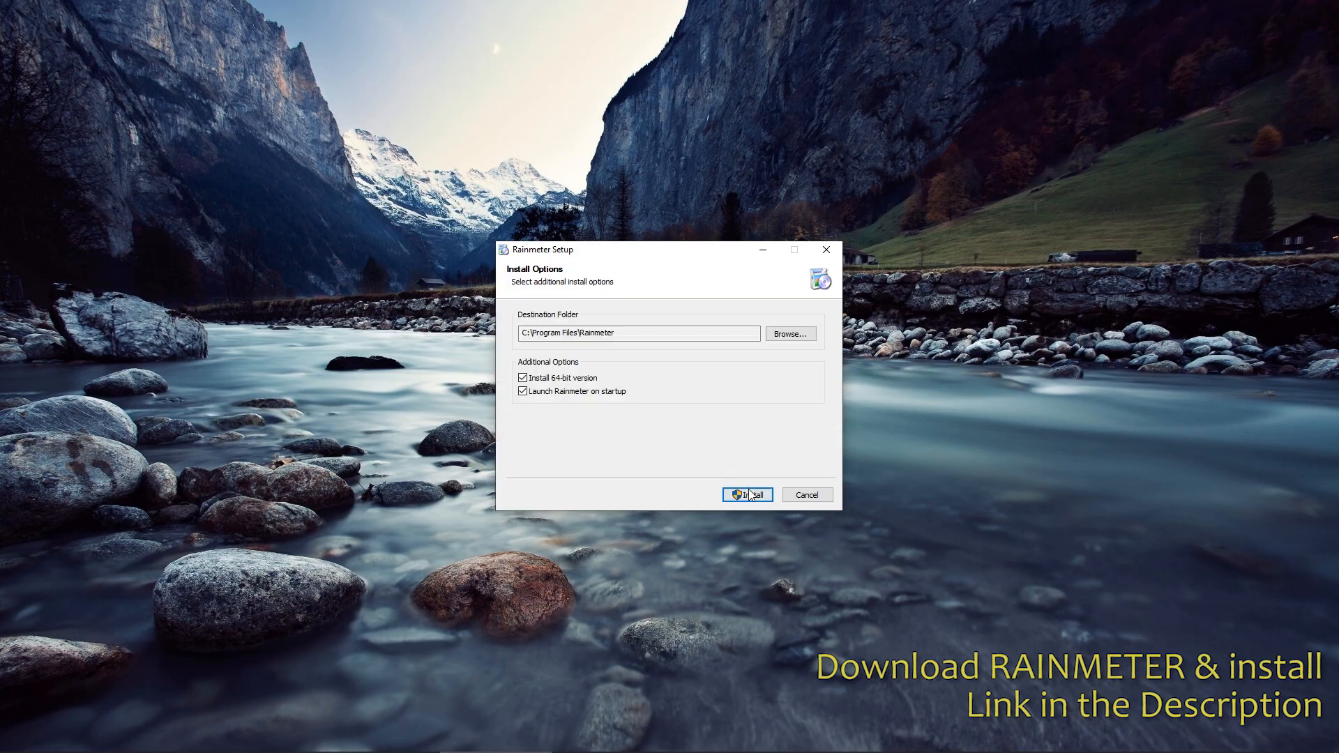
pyautogui.click(745, 491)
pyautogui.click(634, 457)
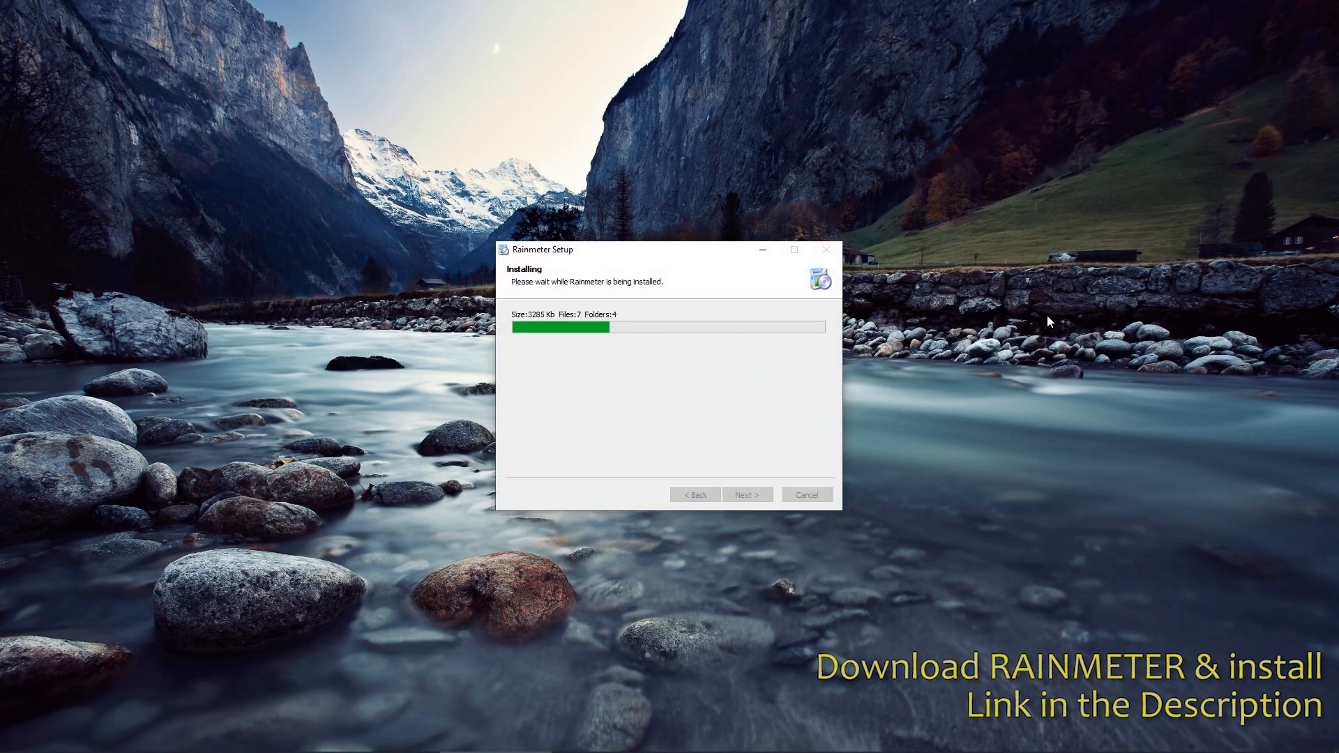
pyautogui.click(743, 492)
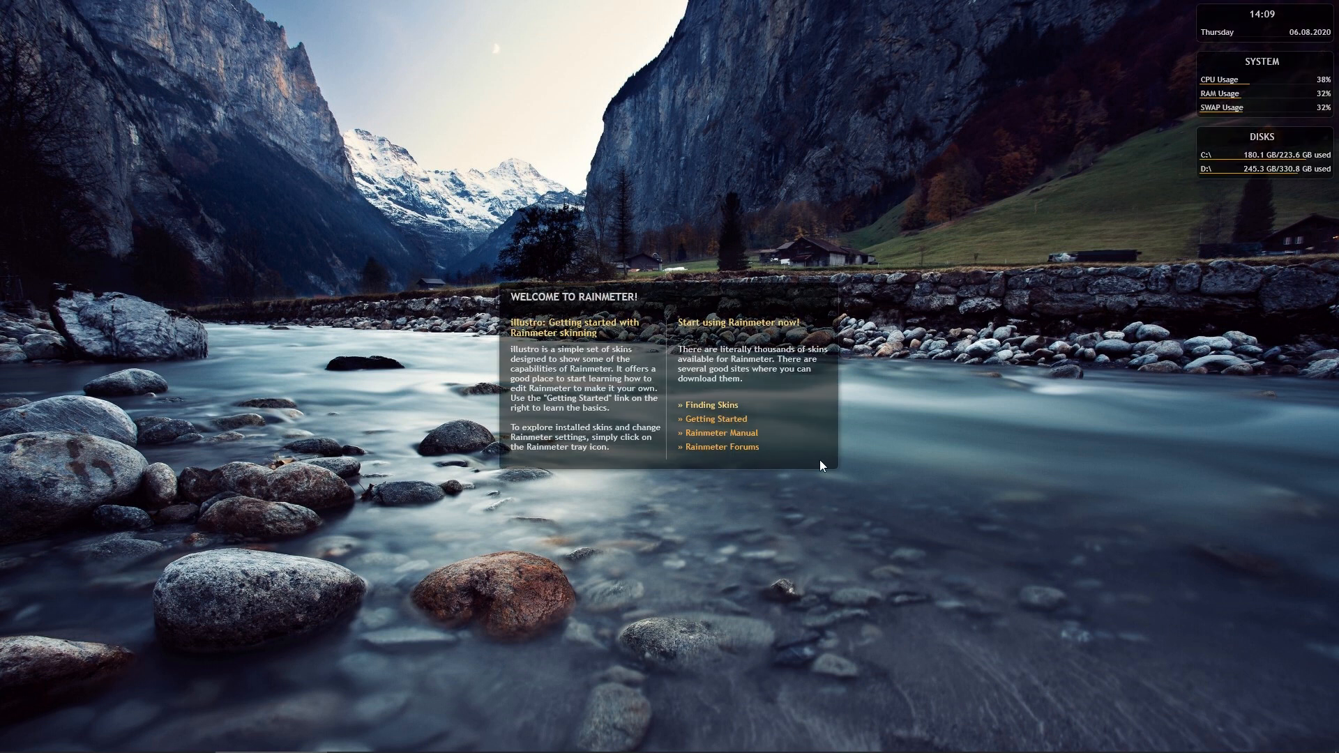
# Step: Unload the default illustro skins from the desktop: the welcome, Disk, System and clock skins
pyautogui.rightClick(804, 453)
pyautogui.click(850, 600)
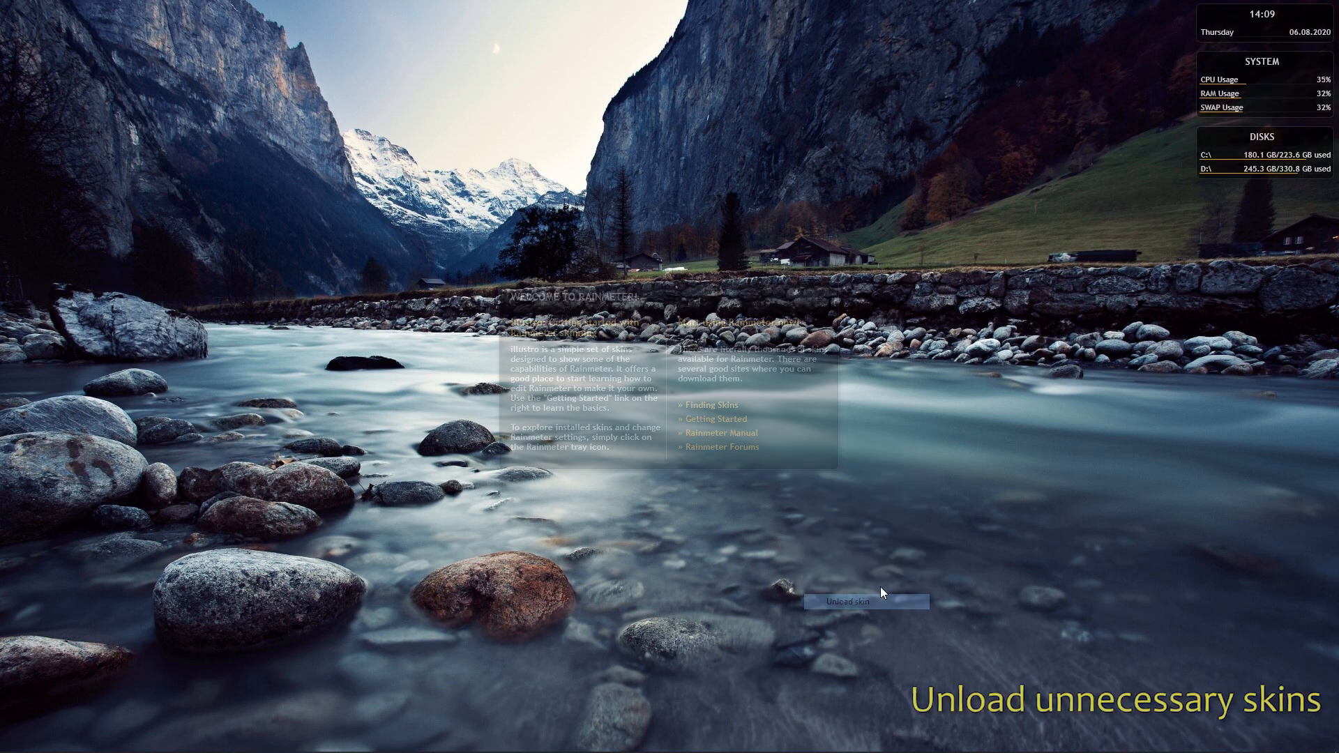
pyautogui.rightClick(1224, 137)
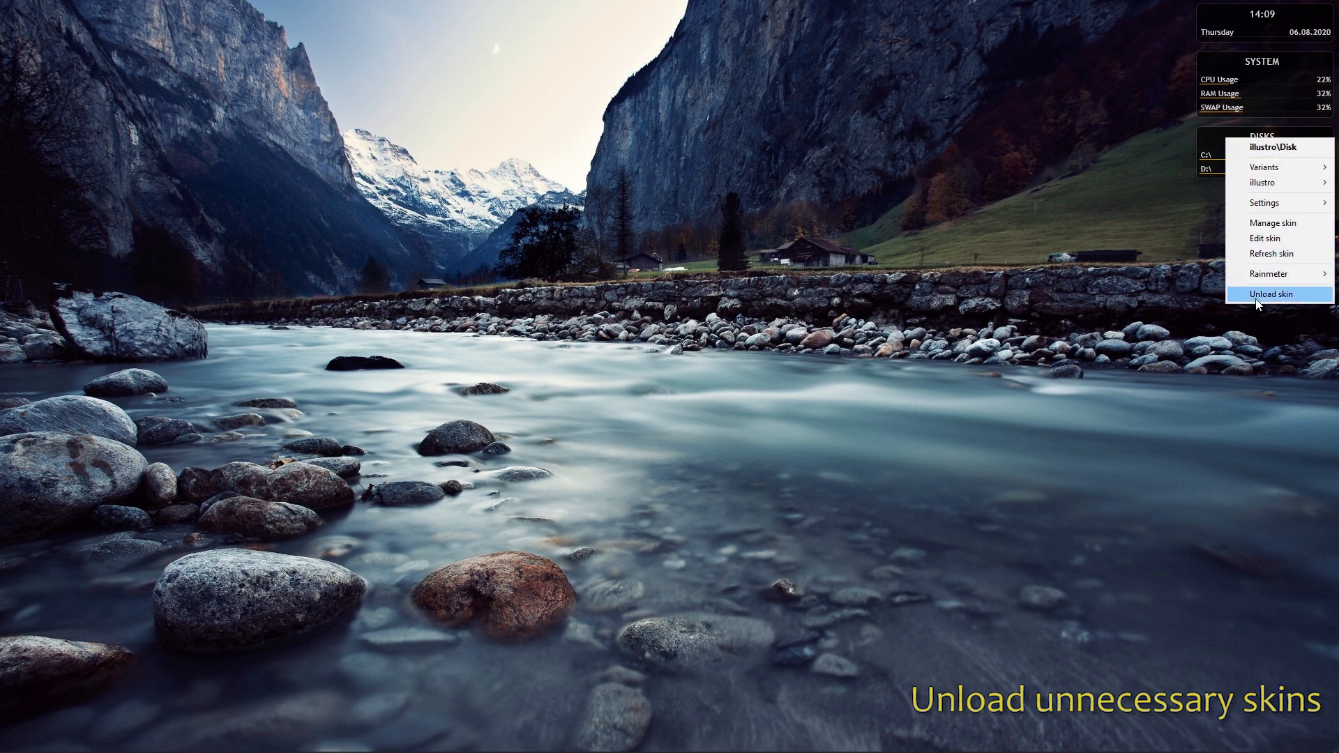
pyautogui.click(1255, 293)
pyautogui.rightClick(1262, 89)
pyautogui.click(1248, 247)
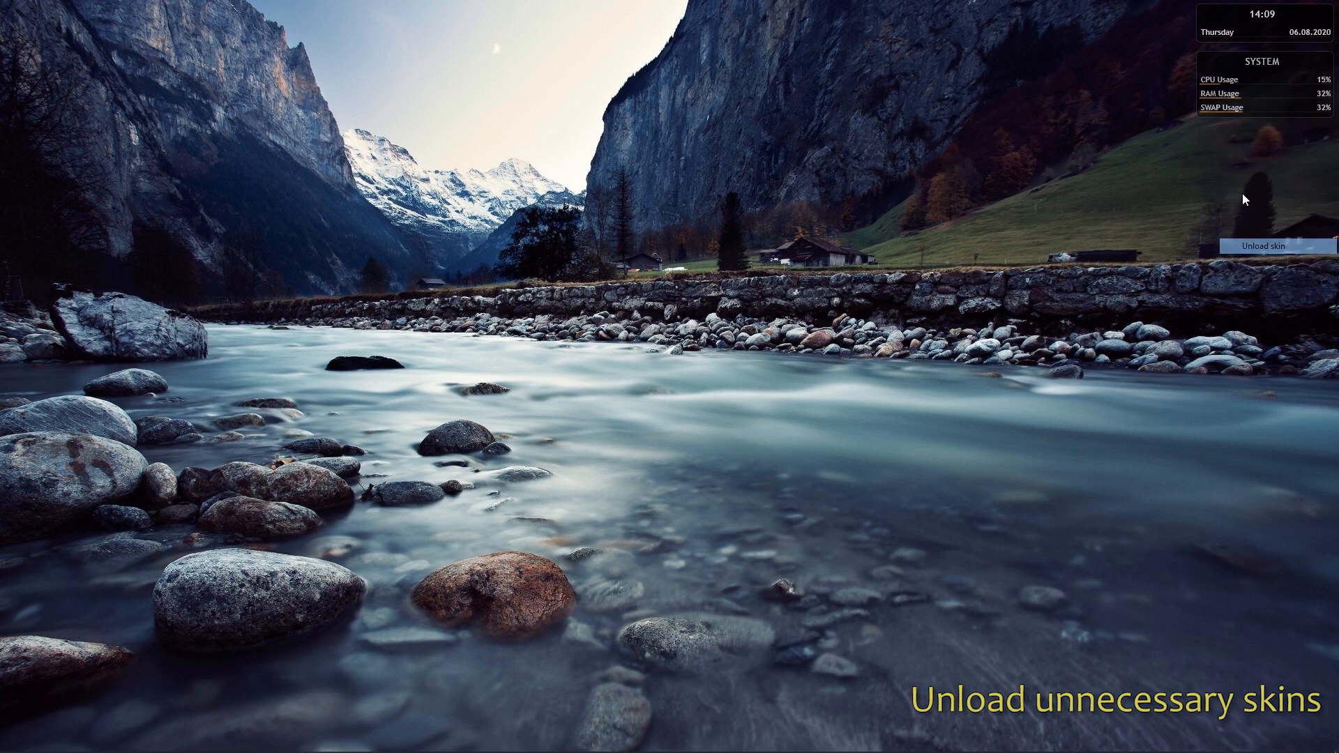
pyautogui.rightClick(1250, 28)
pyautogui.click(1272, 186)
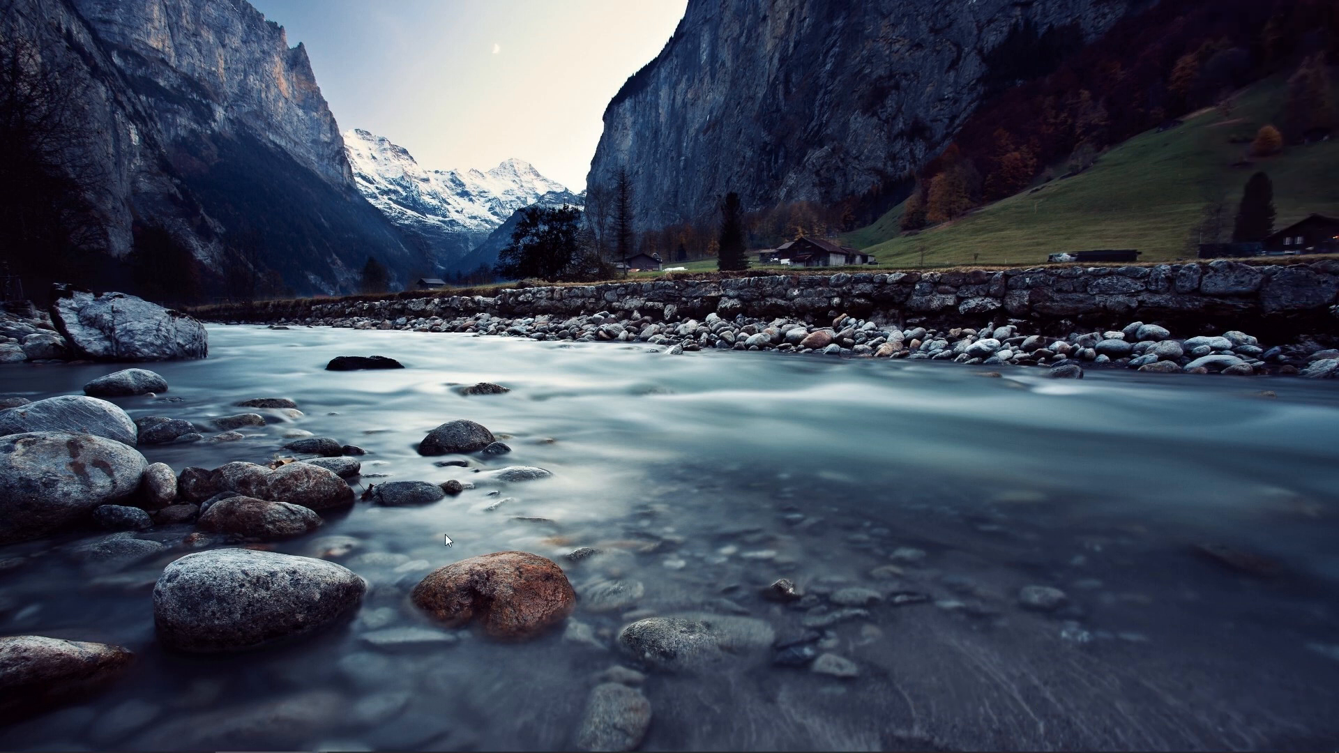
# Step: Download the Robik skin by HipHopium from its DeviantArt page in Chrome and install it with its included layout applied
pyautogui.click(160, 742)
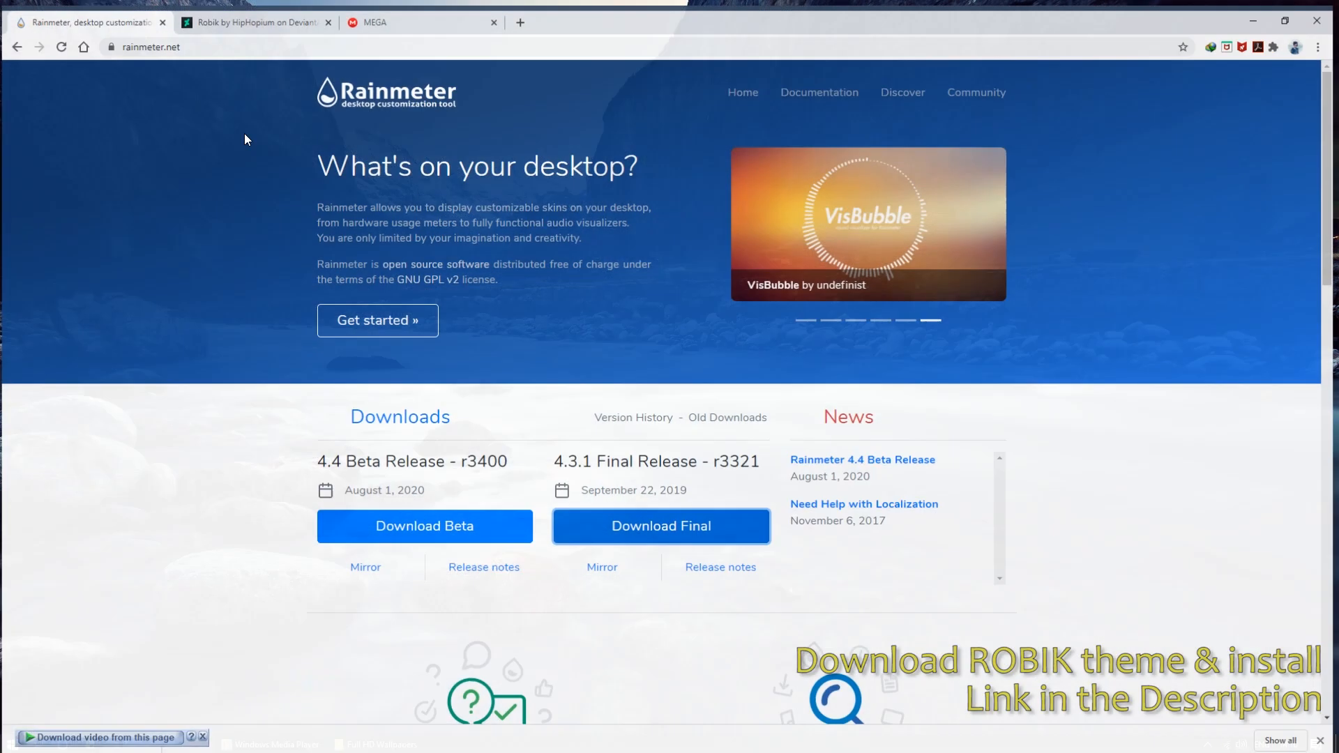
pyautogui.click(205, 8)
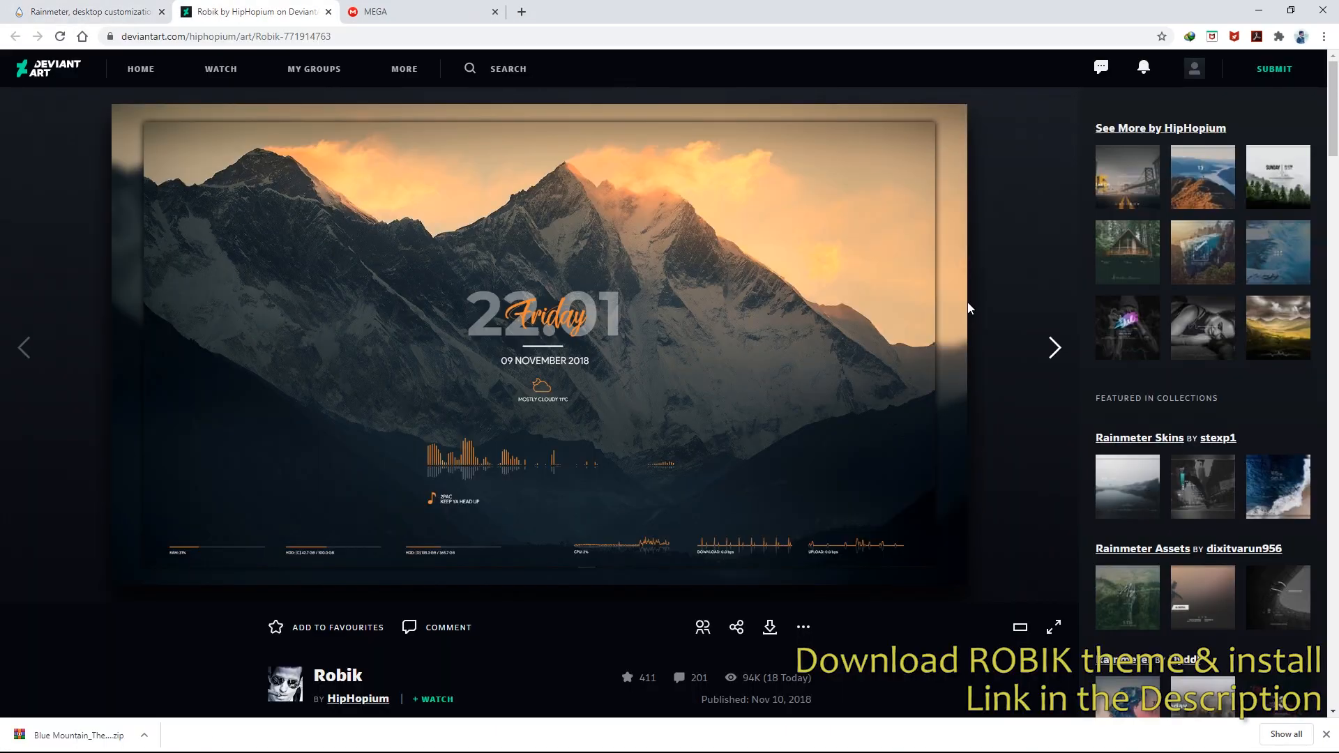
pyautogui.scroll(-2, 966, 304)
pyautogui.click(772, 491)
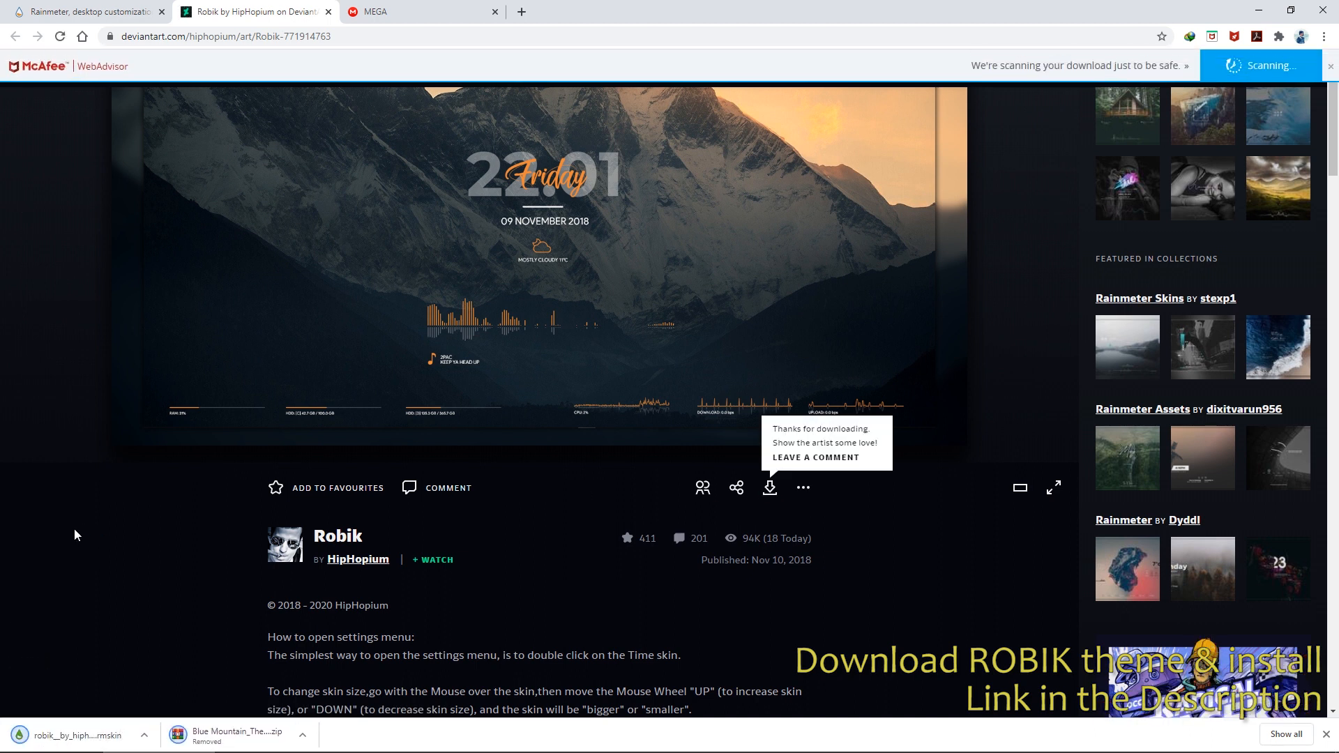
pyautogui.click(61, 744)
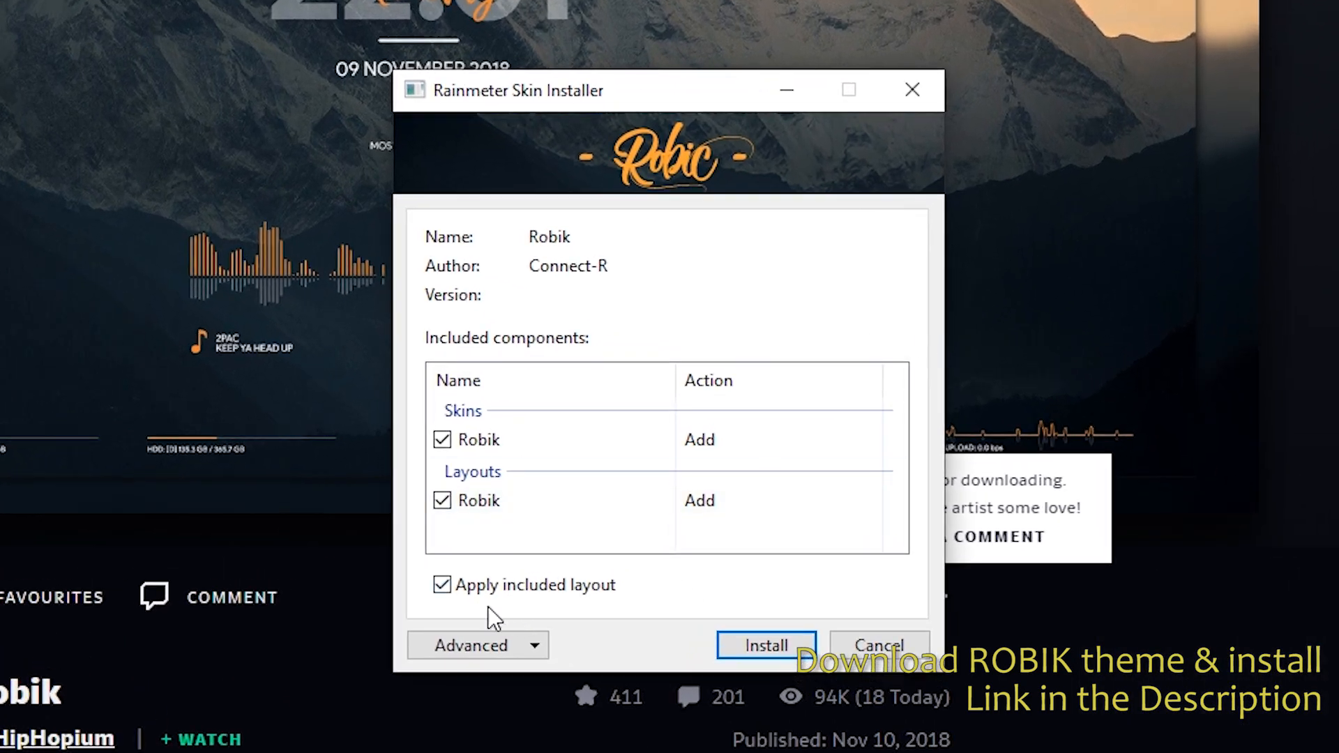
pyautogui.click(756, 654)
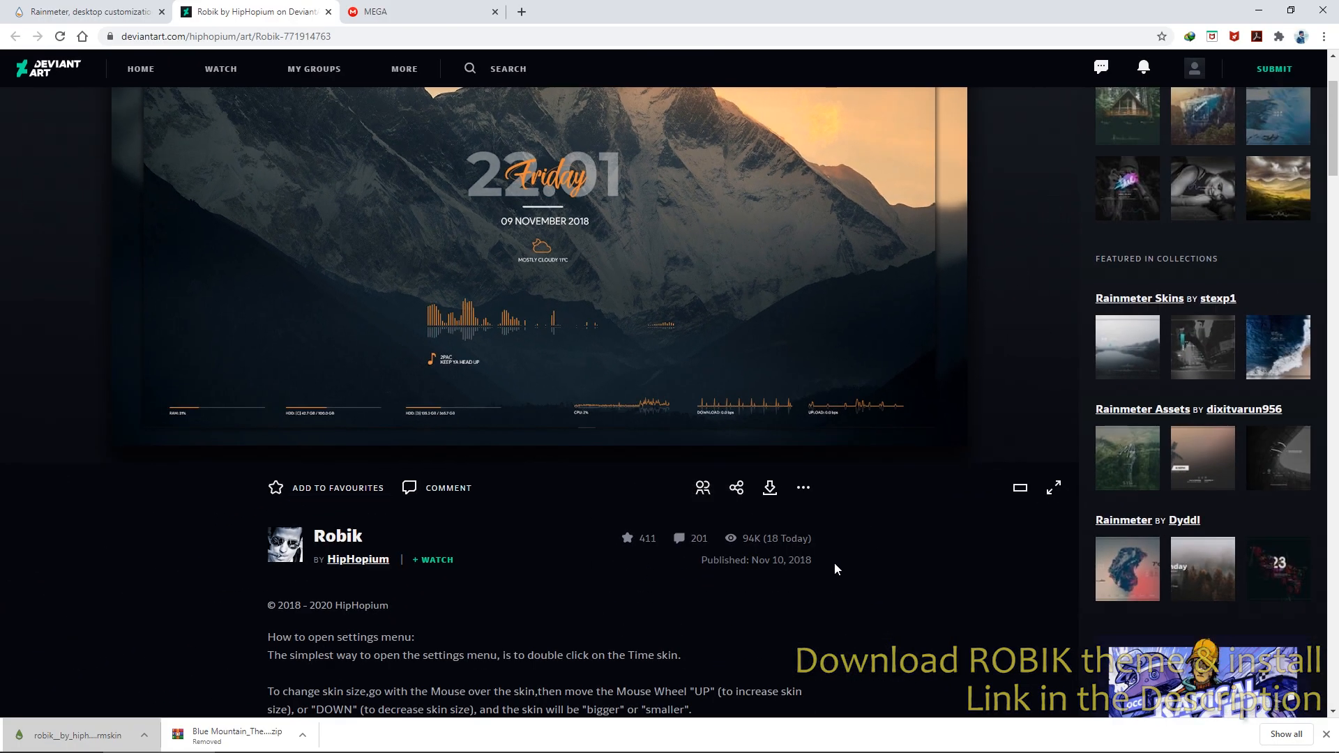
# Step: Download the Blue Mountain theme zip from MEGA and extract it into its own folder in Downloads
pyautogui.click(437, 13)
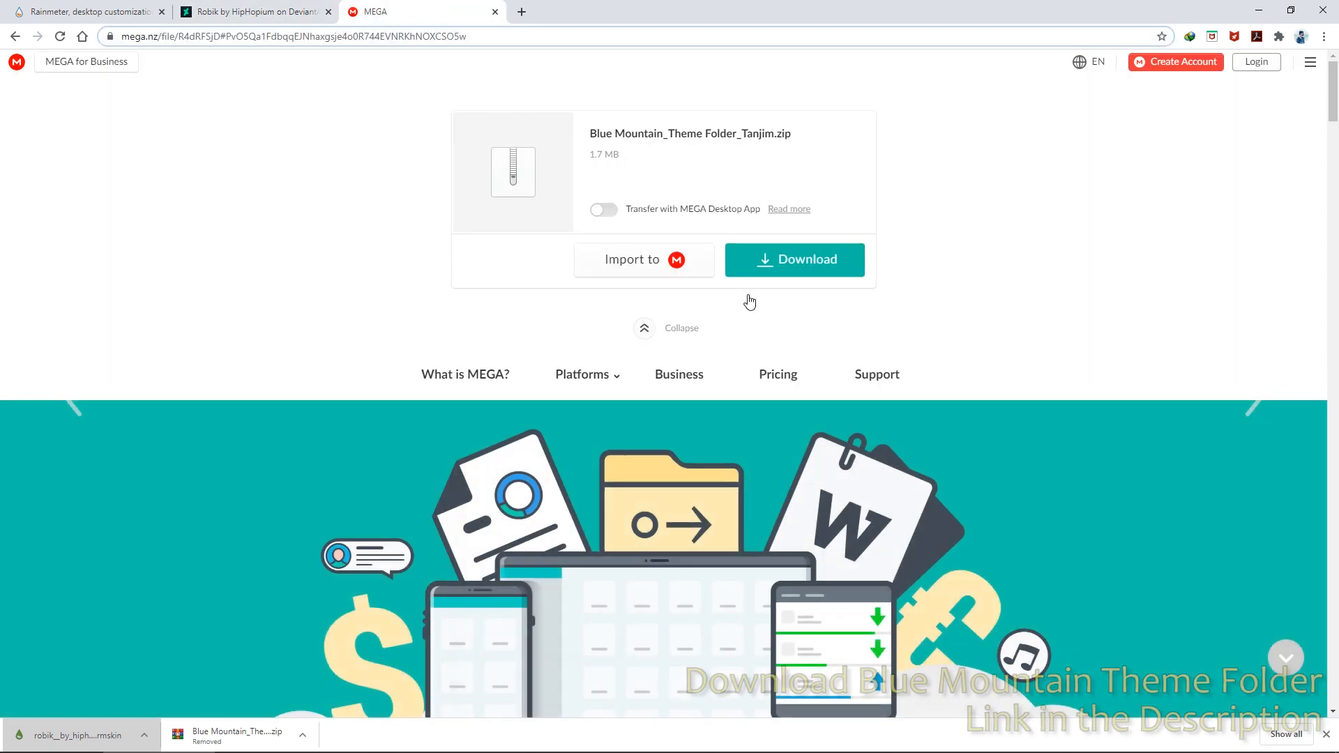
pyautogui.click(807, 269)
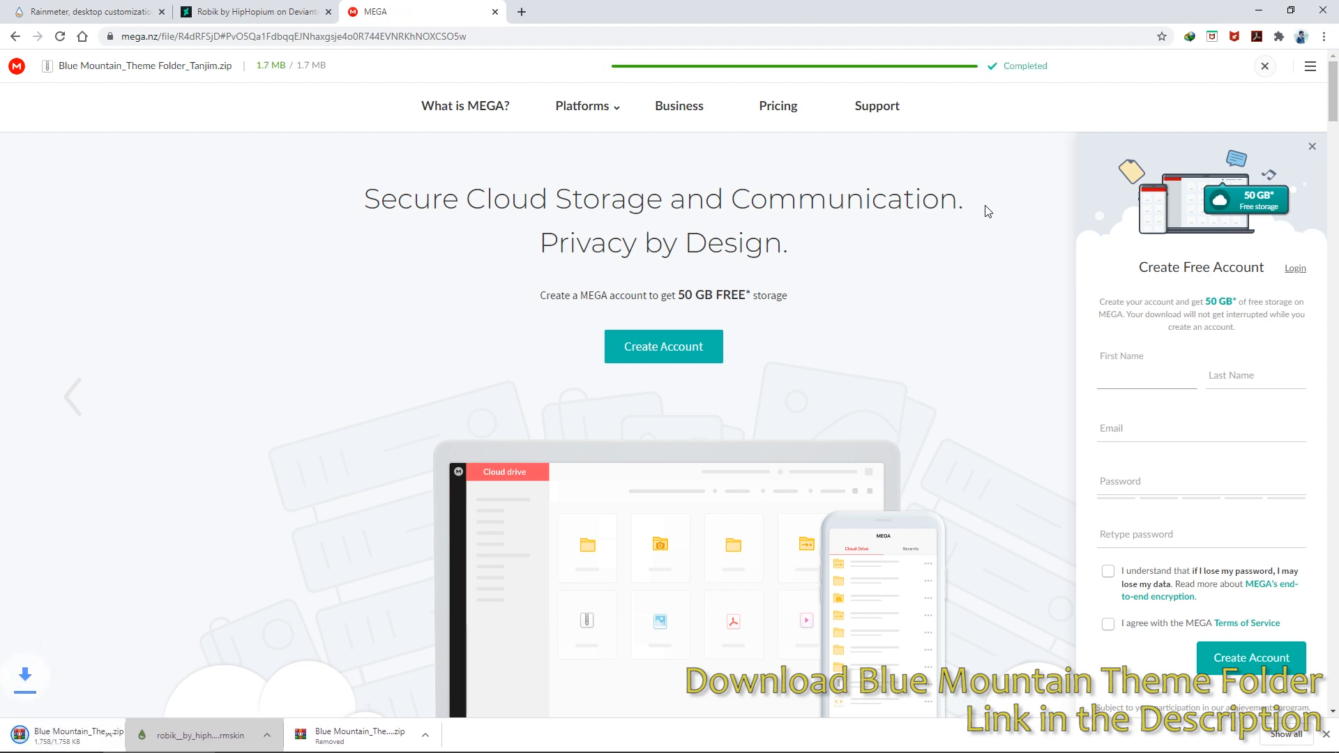
pyautogui.click(208, 730)
pyautogui.click(263, 661)
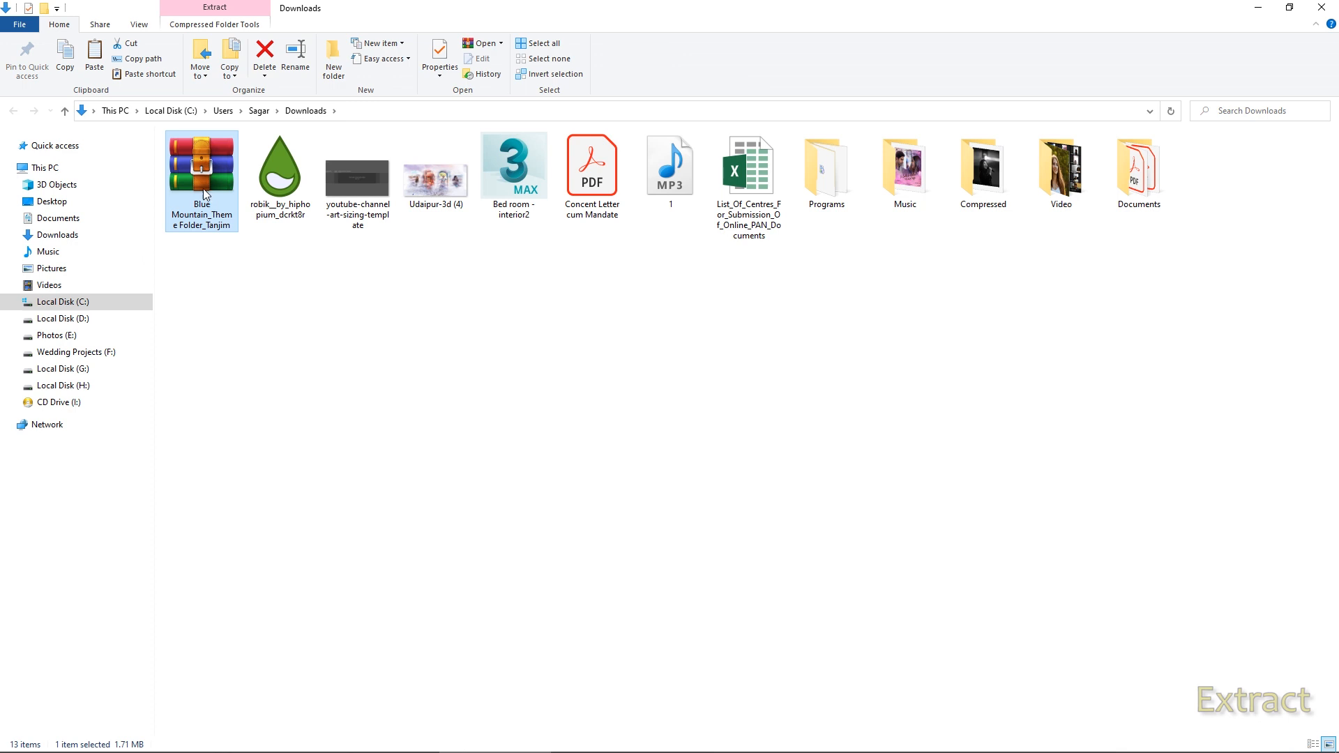
pyautogui.rightClick(216, 87)
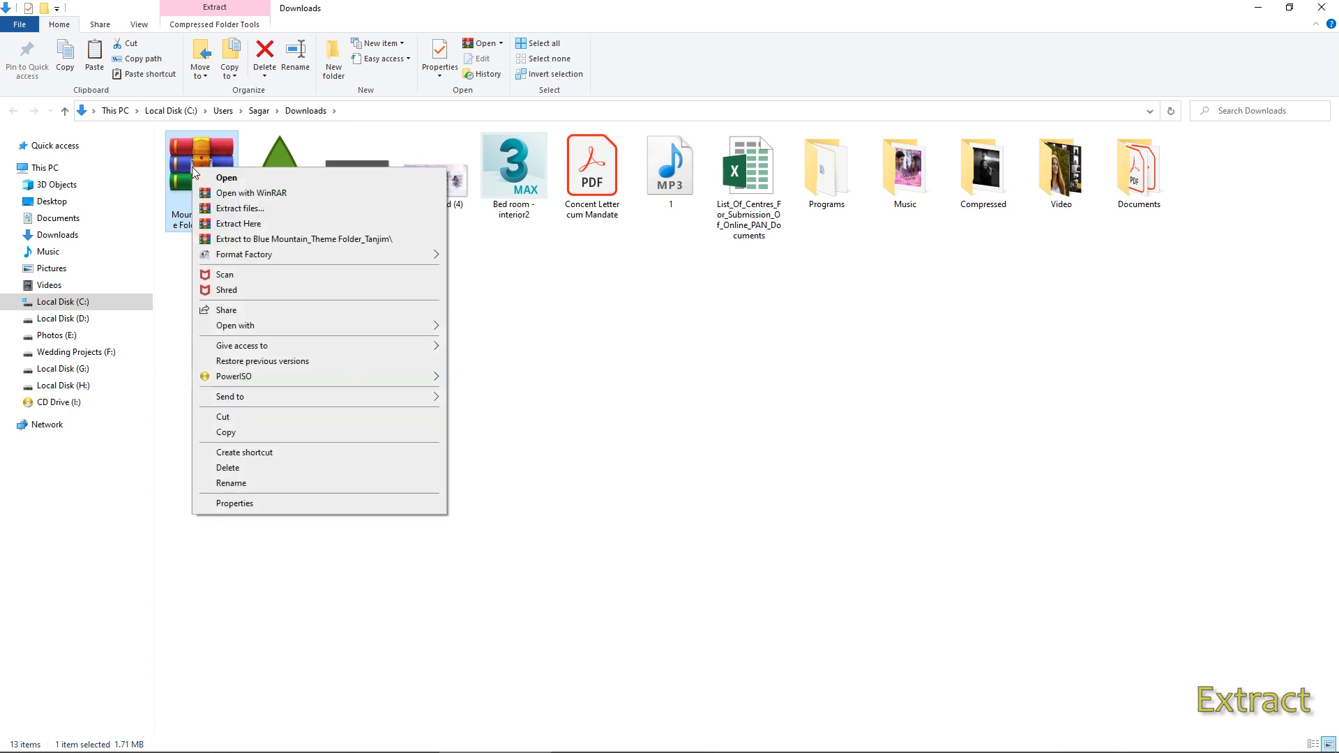
pyautogui.click(265, 242)
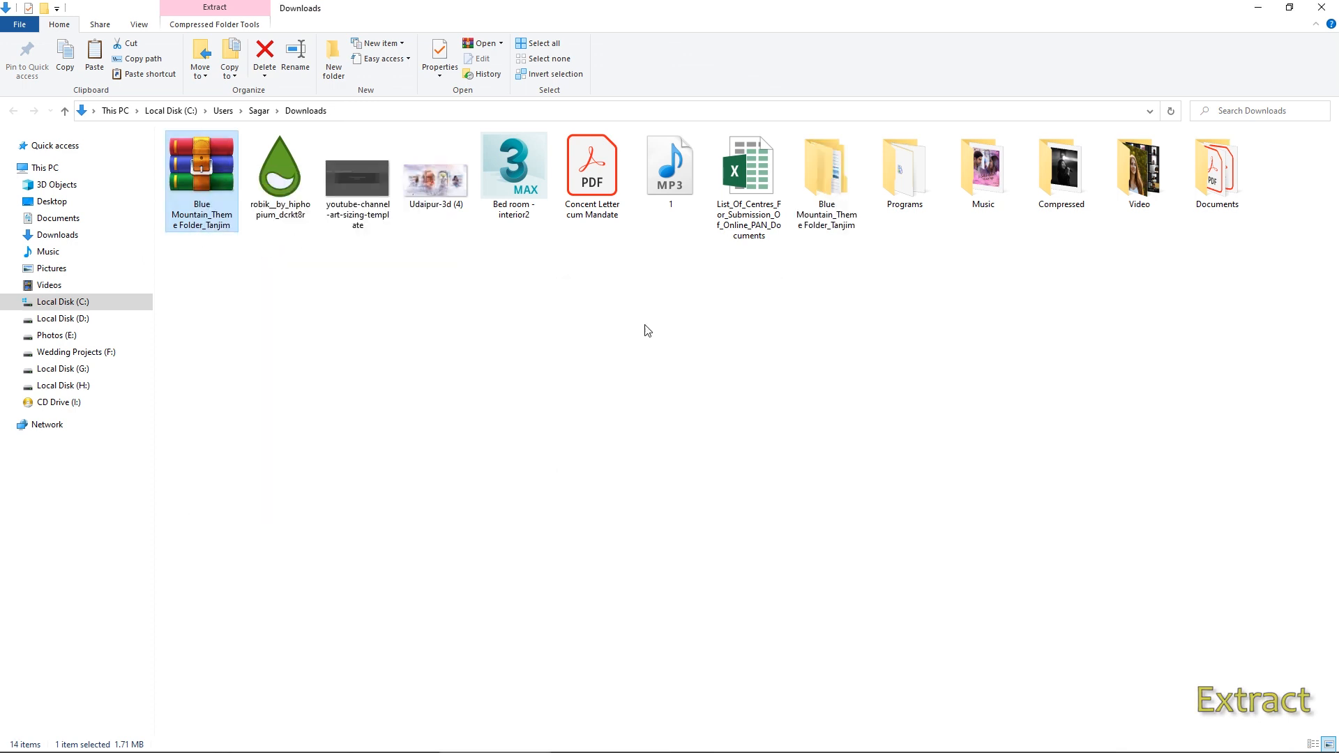
# Step: Copy the four folders and the mountains-3840x2160 image from the extracted Blue Mountain_Theme Folder
pyautogui.doubleClick(833, 195)
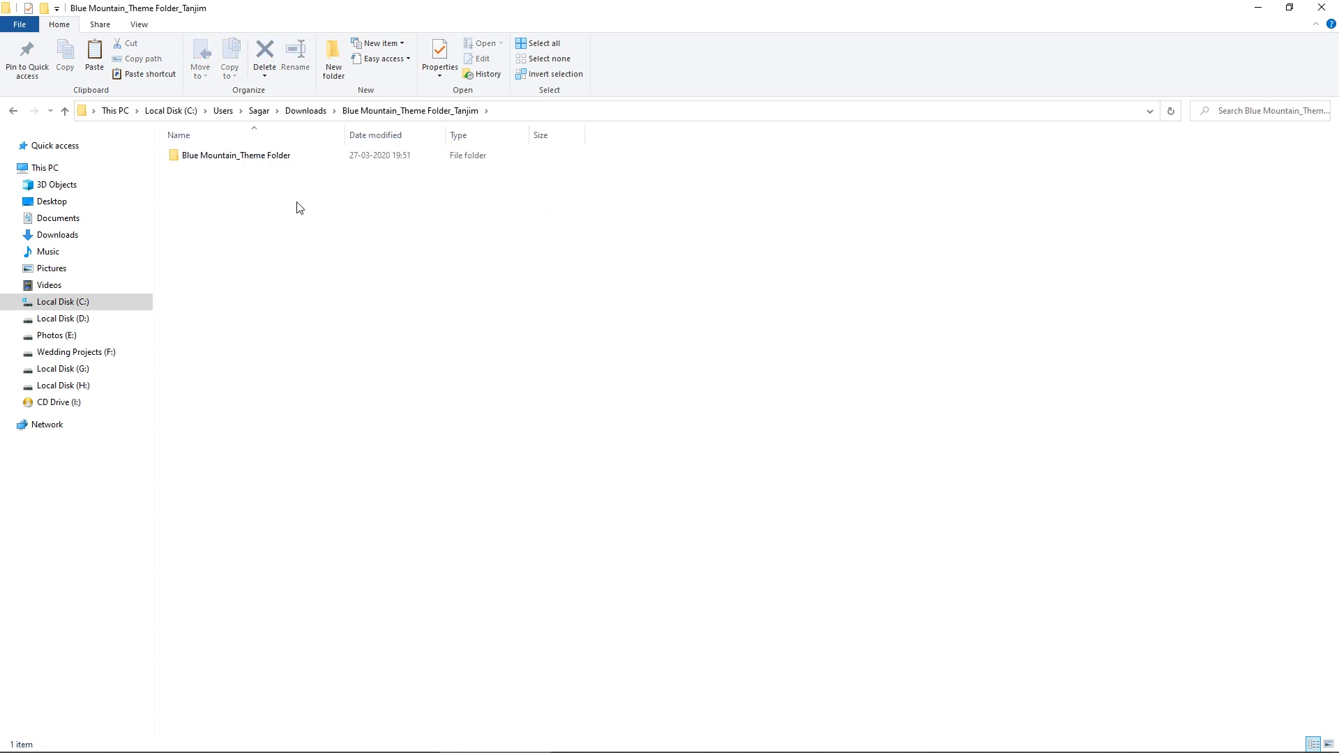
pyautogui.doubleClick(289, 159)
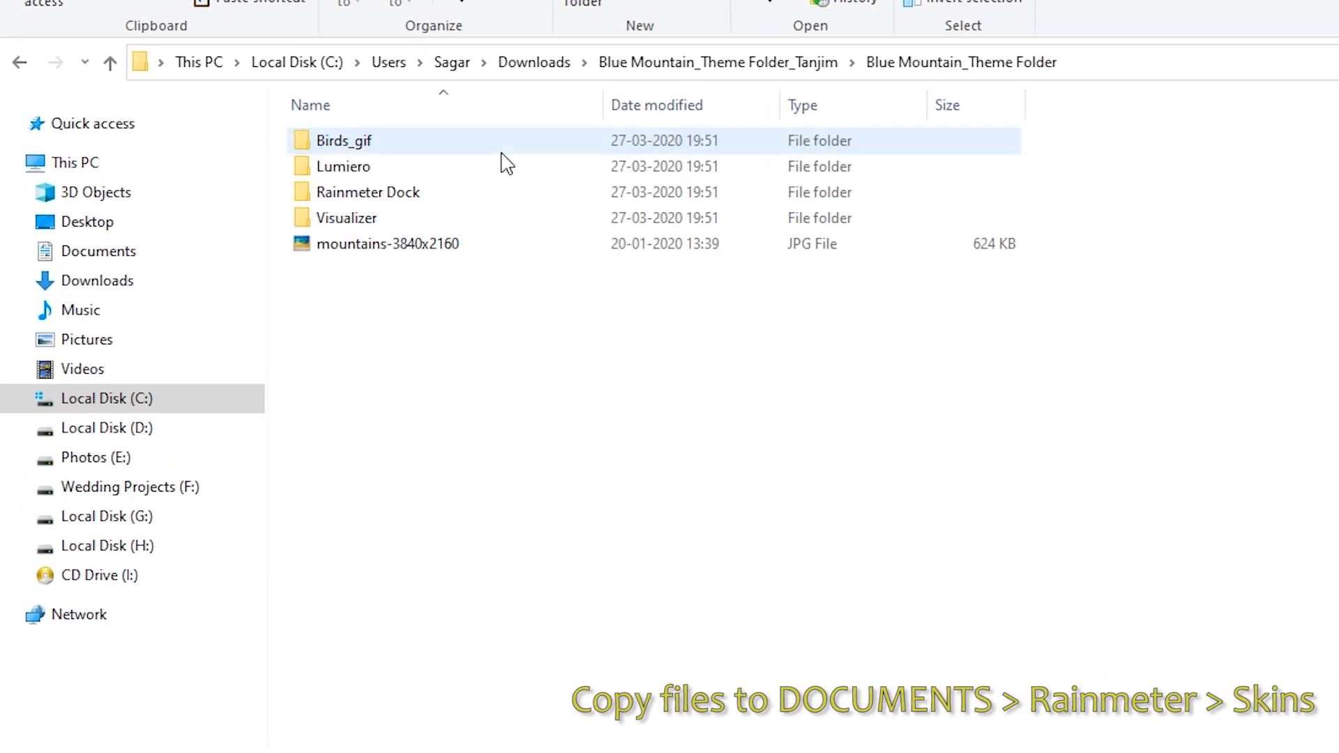
pyautogui.moveTo(500, 325); pyautogui.dragTo(527, 134)
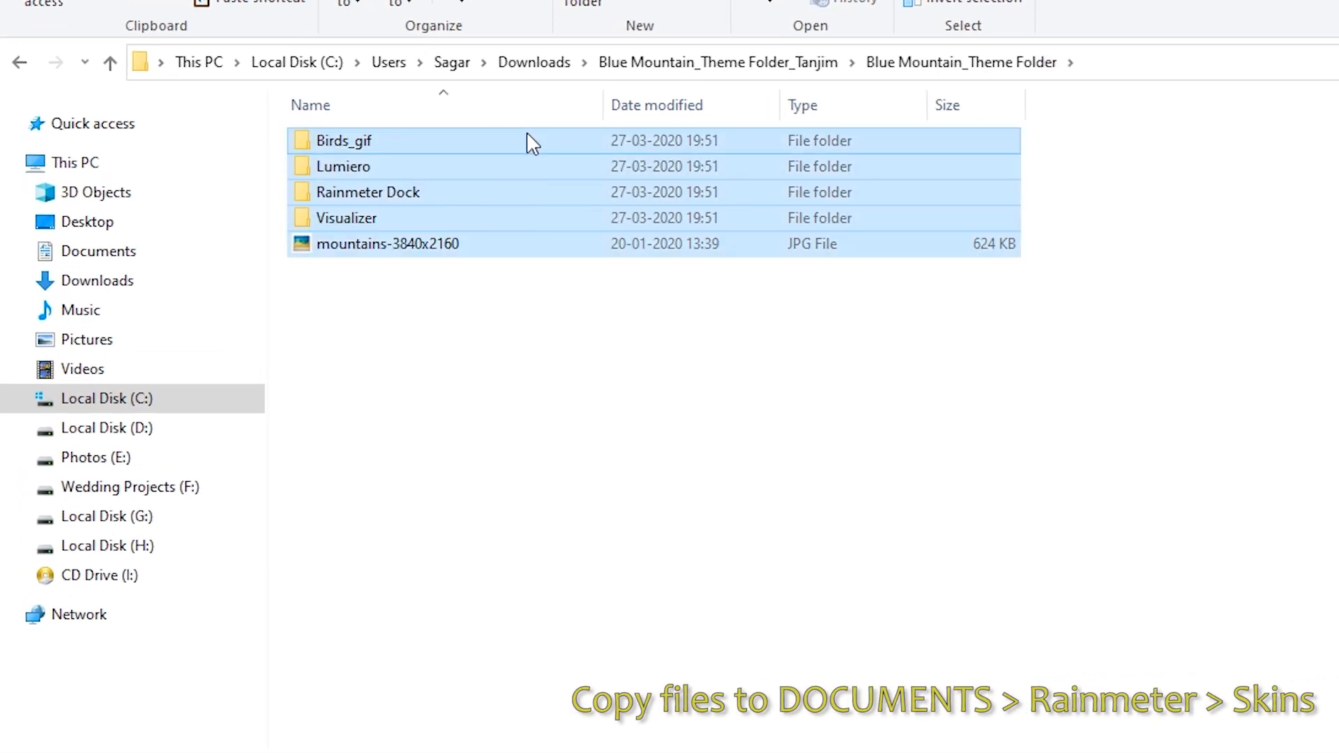
pyautogui.rightClick(528, 135)
pyautogui.click(630, 630)
# Step: Paste the copied theme files into the Documents > Rainmeter > Skins folder
pyautogui.click(94, 255)
pyautogui.doubleClick(408, 410)
pyautogui.doubleClick(388, 148)
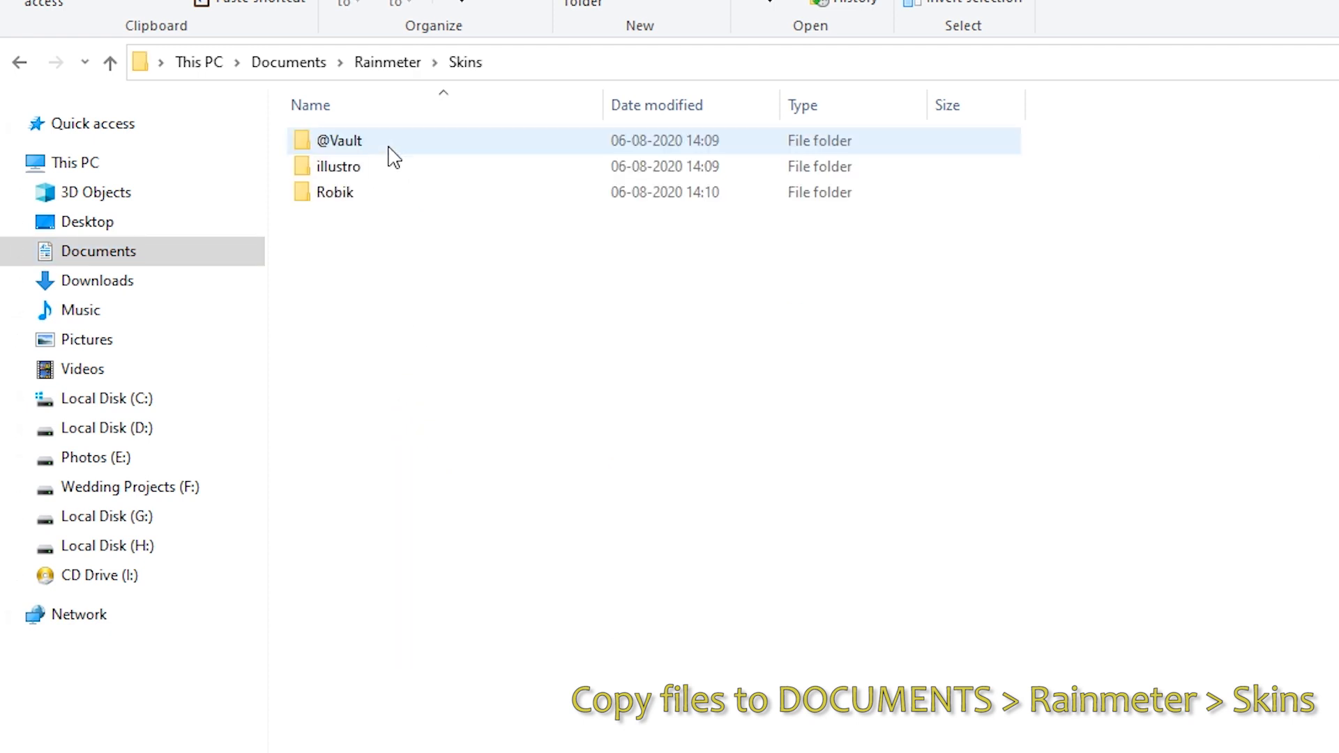
pyautogui.rightClick(398, 286)
pyautogui.click(481, 461)
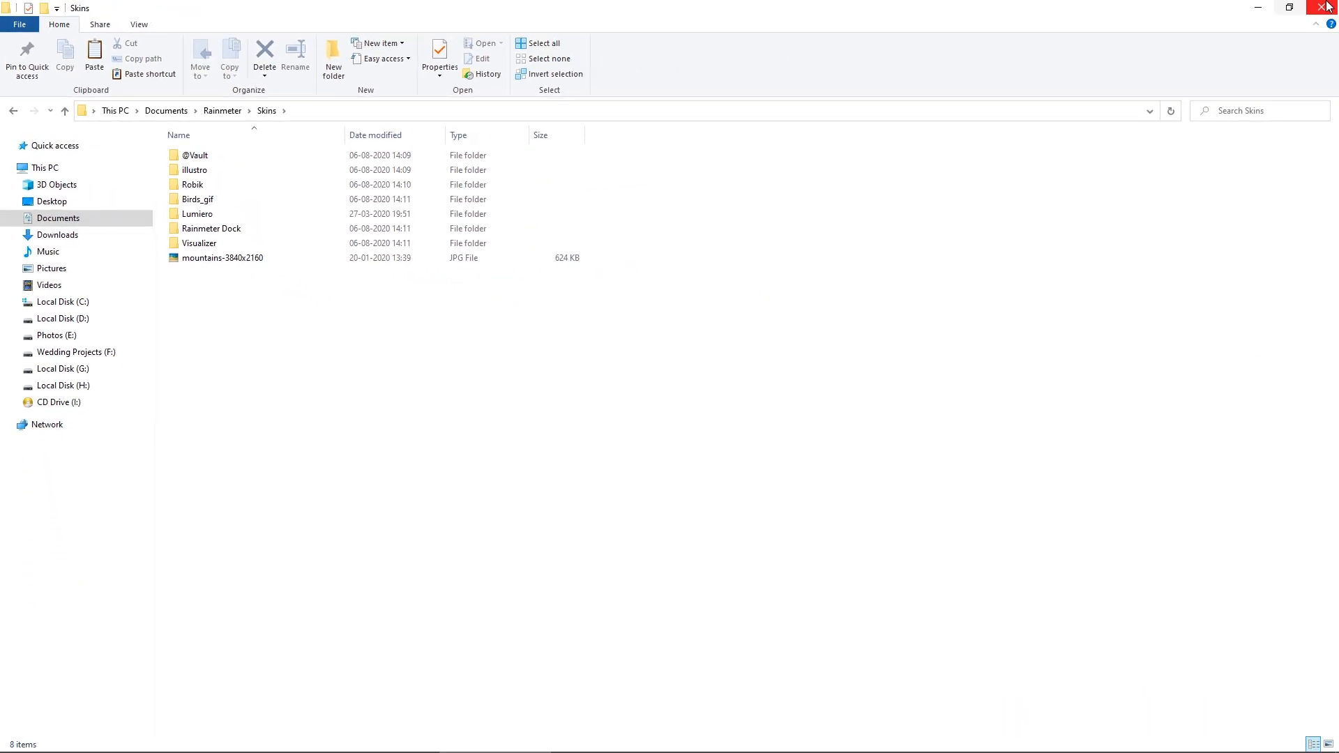
# Step: Close the Skins folder, minimize the browser and bring up the Full HD Wallpapers folder
pyautogui.click(1329, 6)
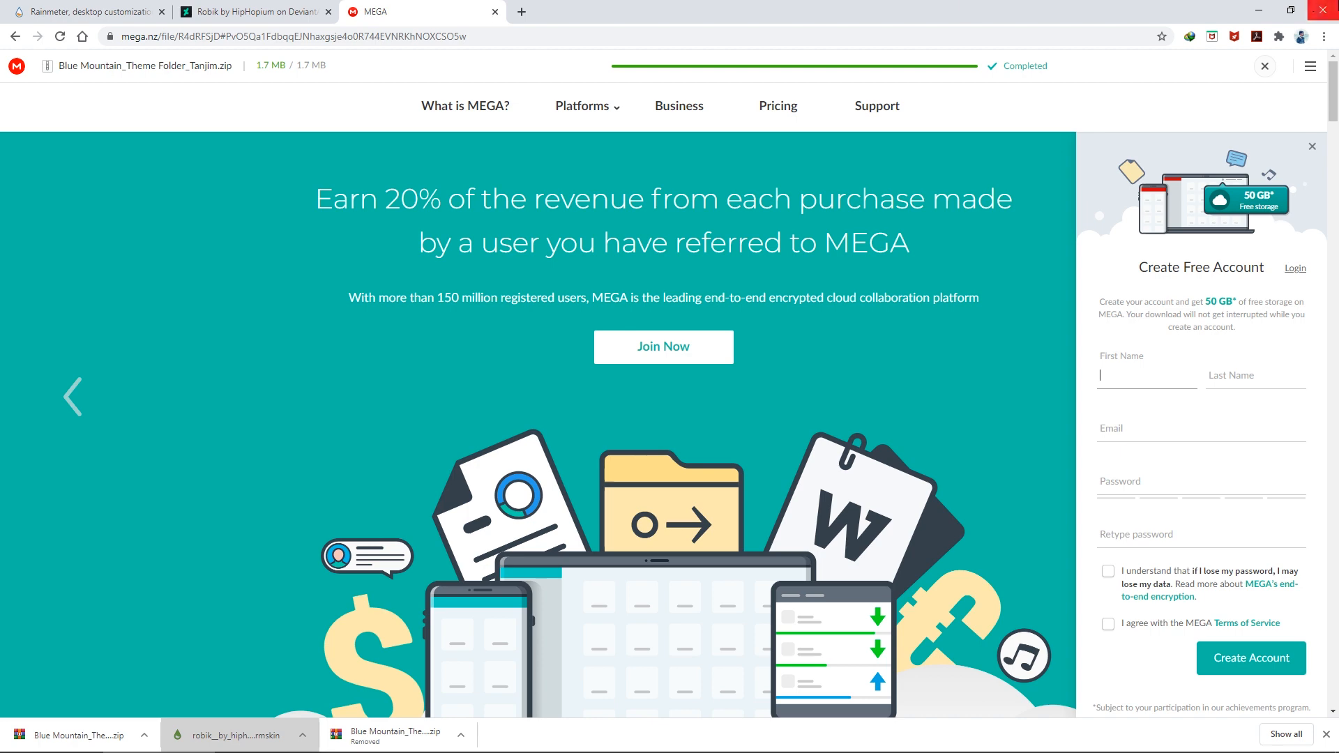
pyautogui.click(1257, 7)
pyautogui.moveTo(289, 751)
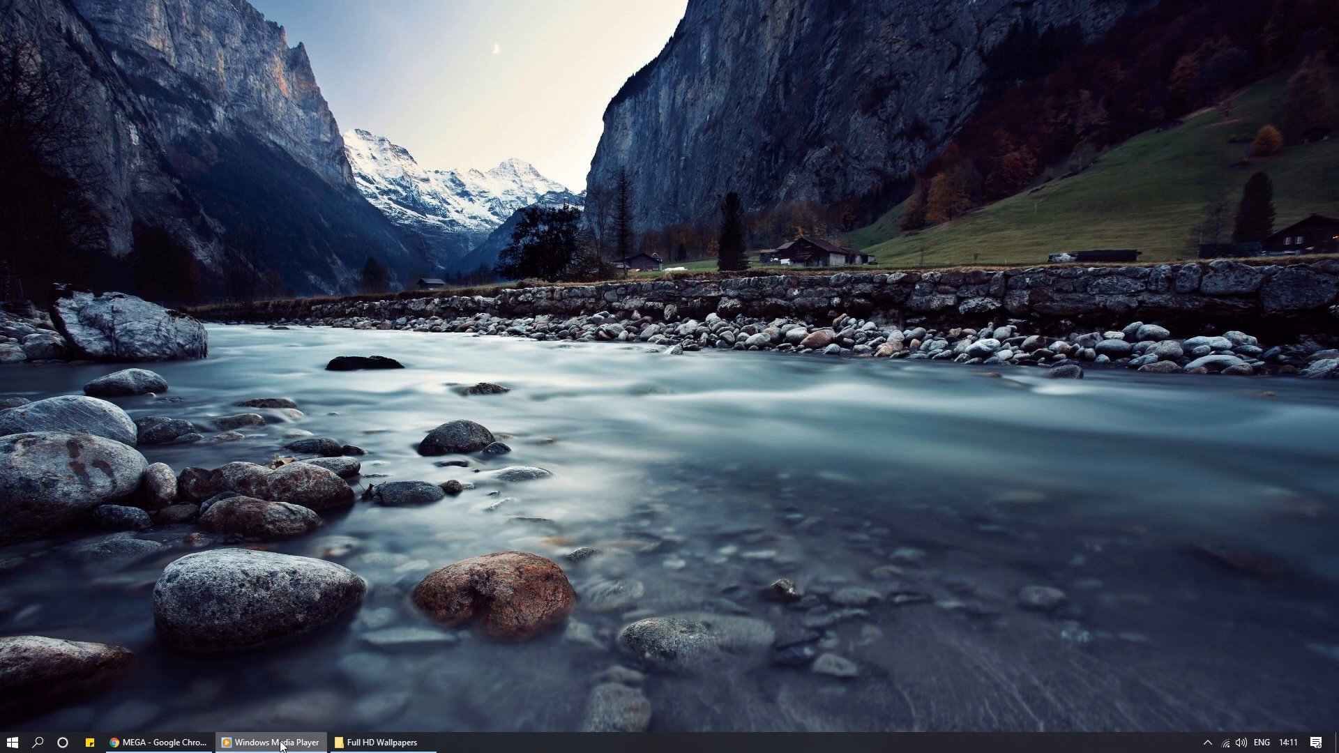
pyautogui.moveTo(382, 751)
pyautogui.click(382, 718)
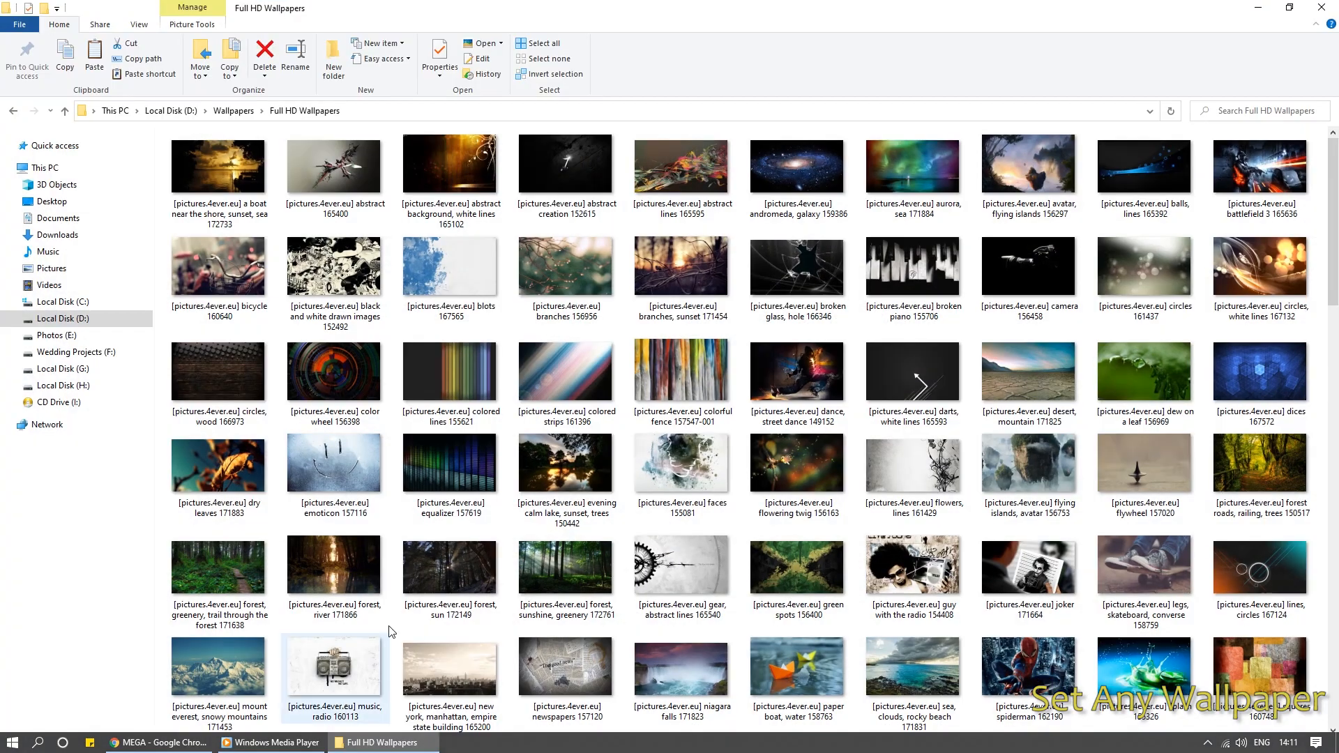
# Step: Set the misty forest image named Wallpaper as the desktop background and minimize the wallpapers folder
pyautogui.scroll(10, 410, 500)
pyautogui.click(513, 526)
pyautogui.scroll(-5, 512, 527)
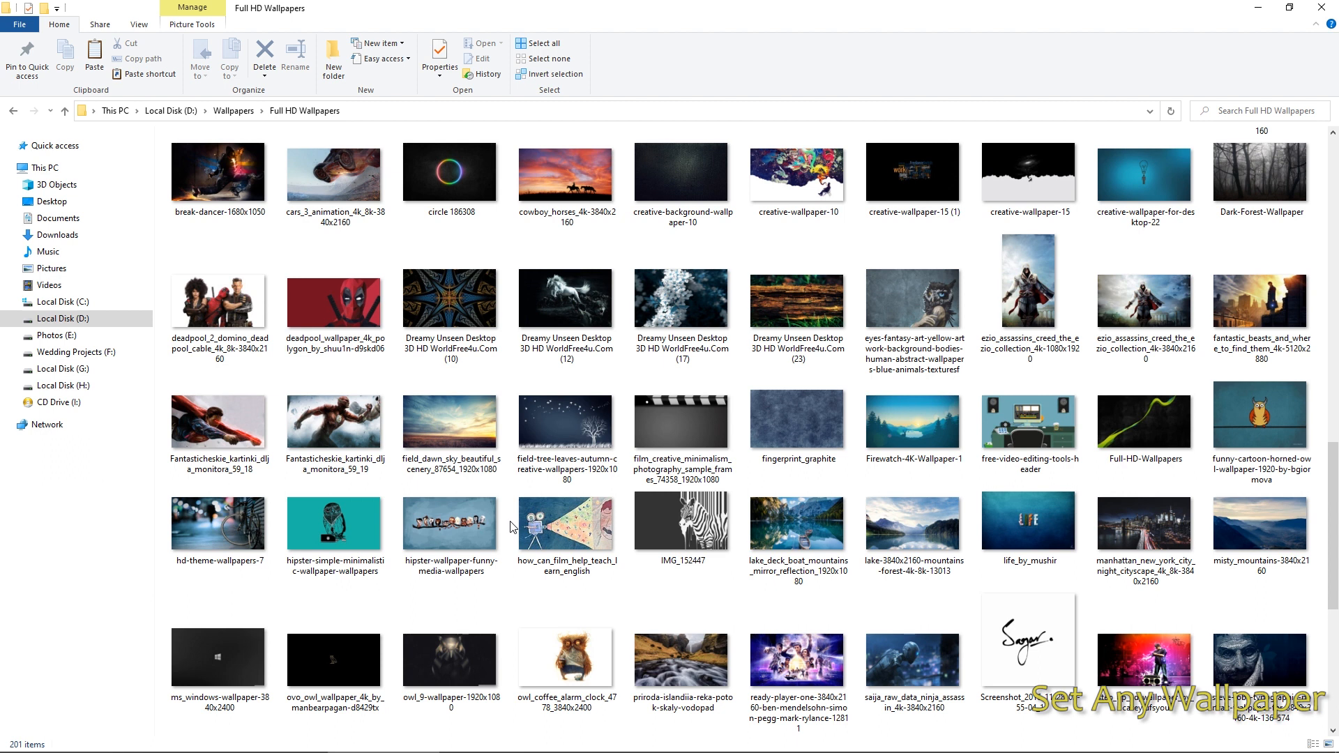
pyautogui.scroll(-5, 512, 527)
pyautogui.click(456, 436)
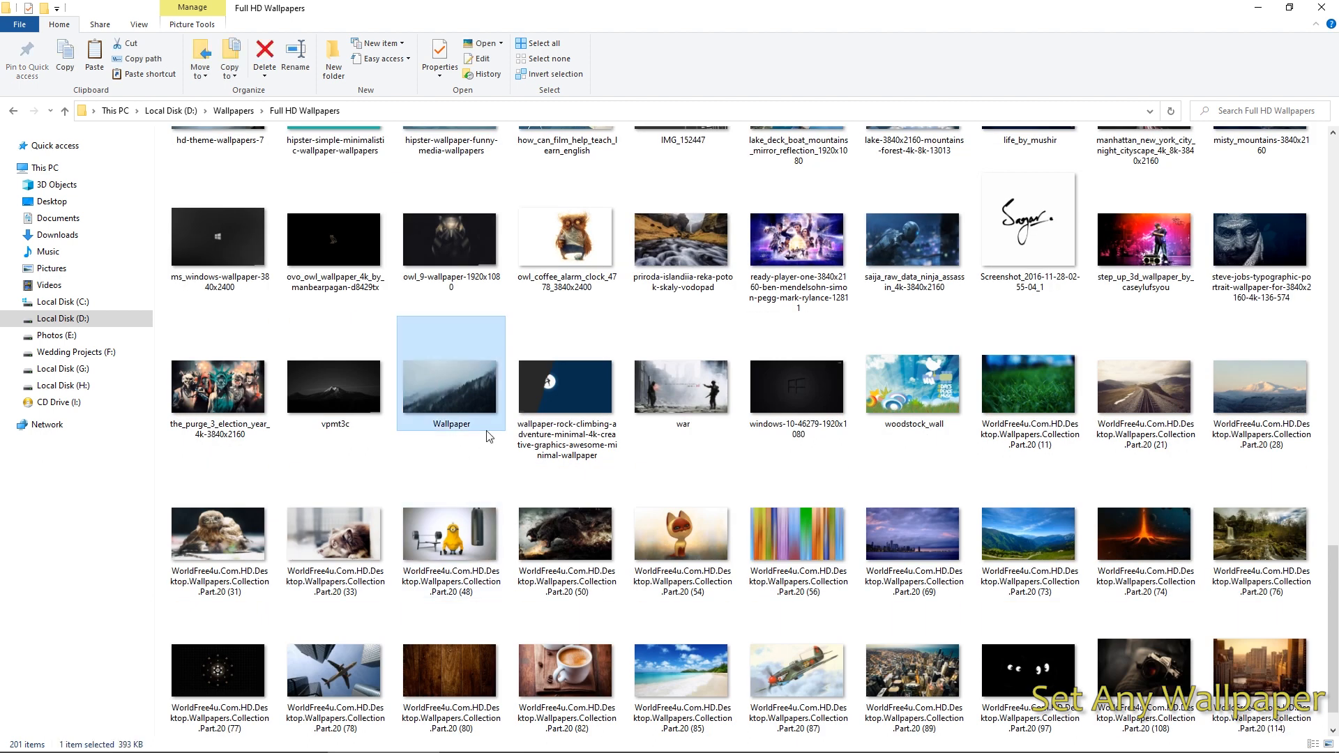
pyautogui.rightClick(442, 381)
pyautogui.click(484, 353)
pyautogui.click(1256, 9)
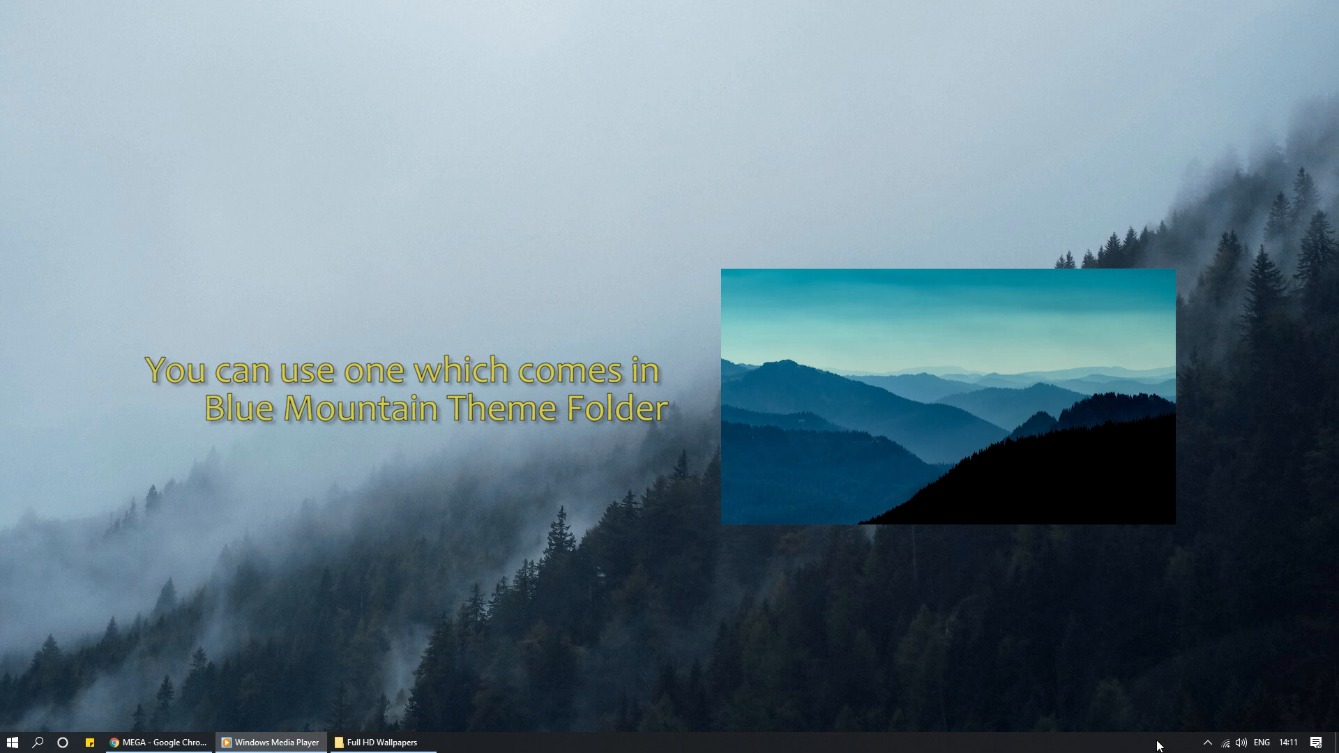
# Step: Open the Rainmeter manager and refresh all skins
pyautogui.click(1209, 745)
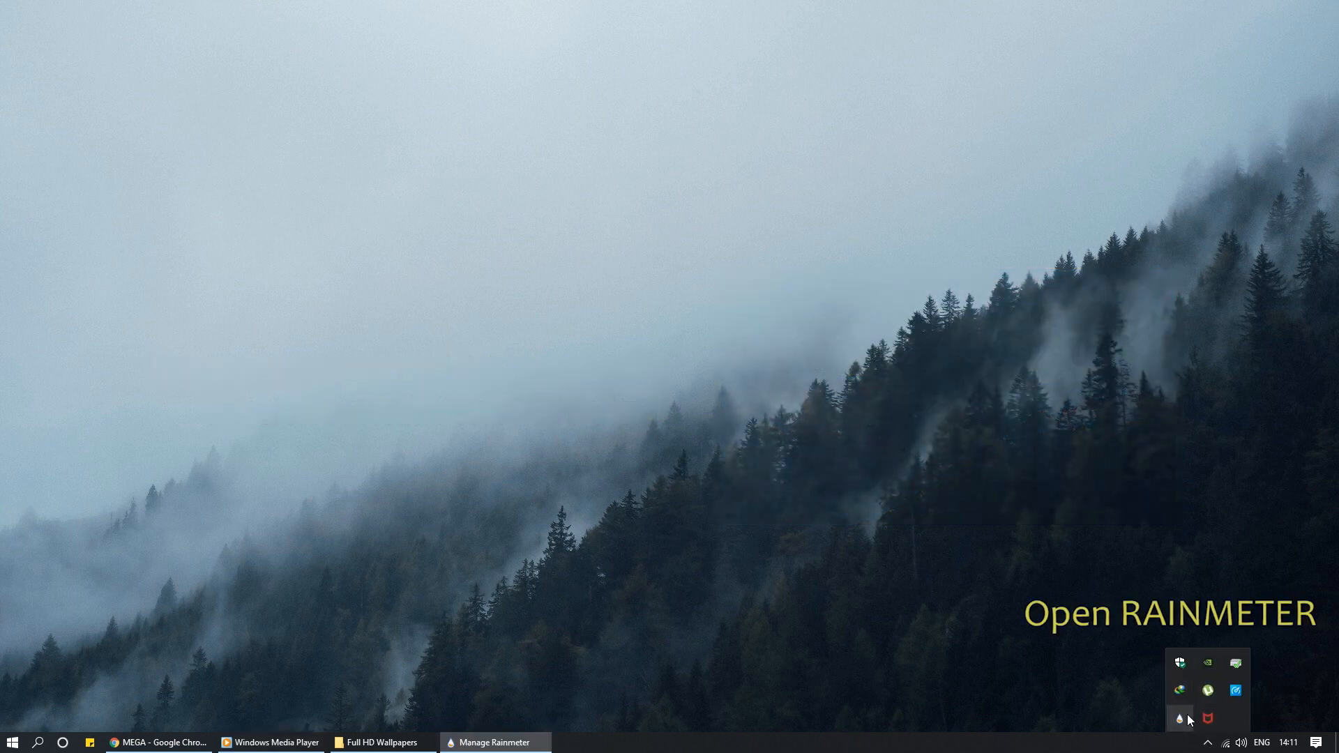
pyautogui.click(1187, 715)
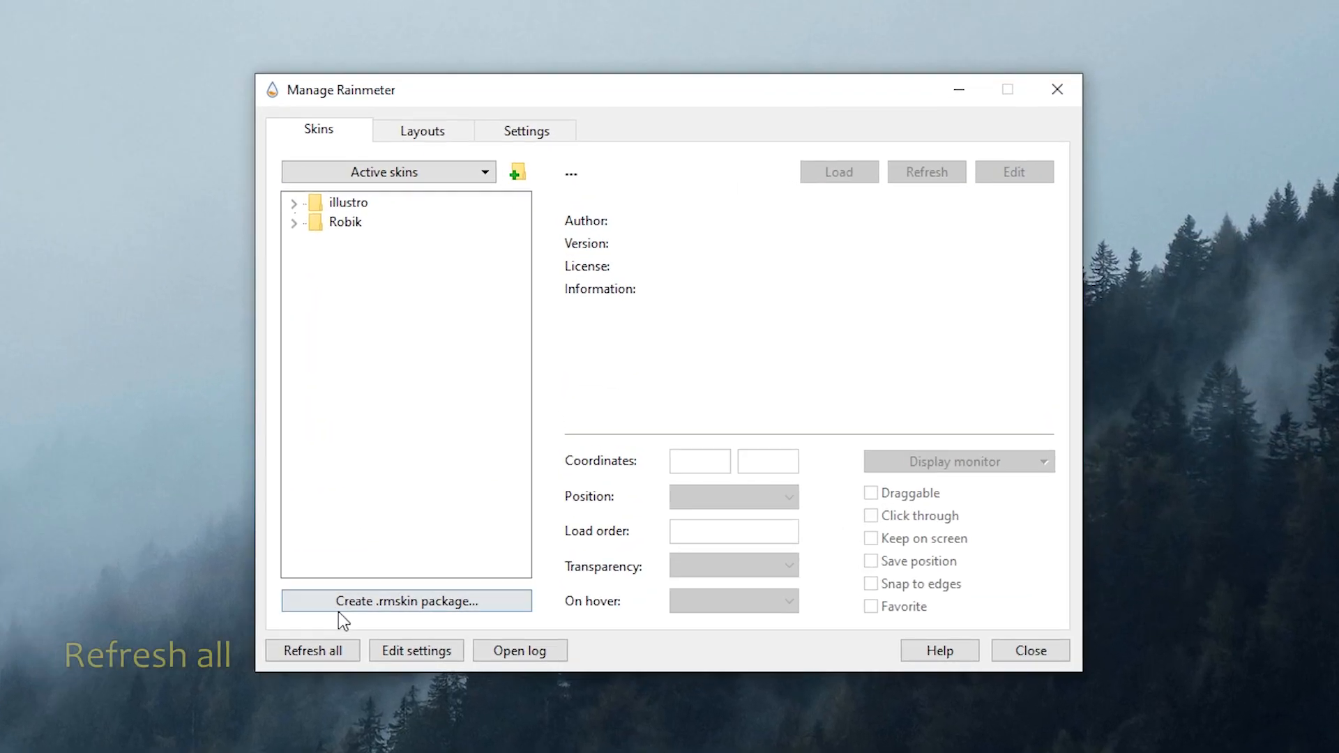
pyautogui.click(315, 645)
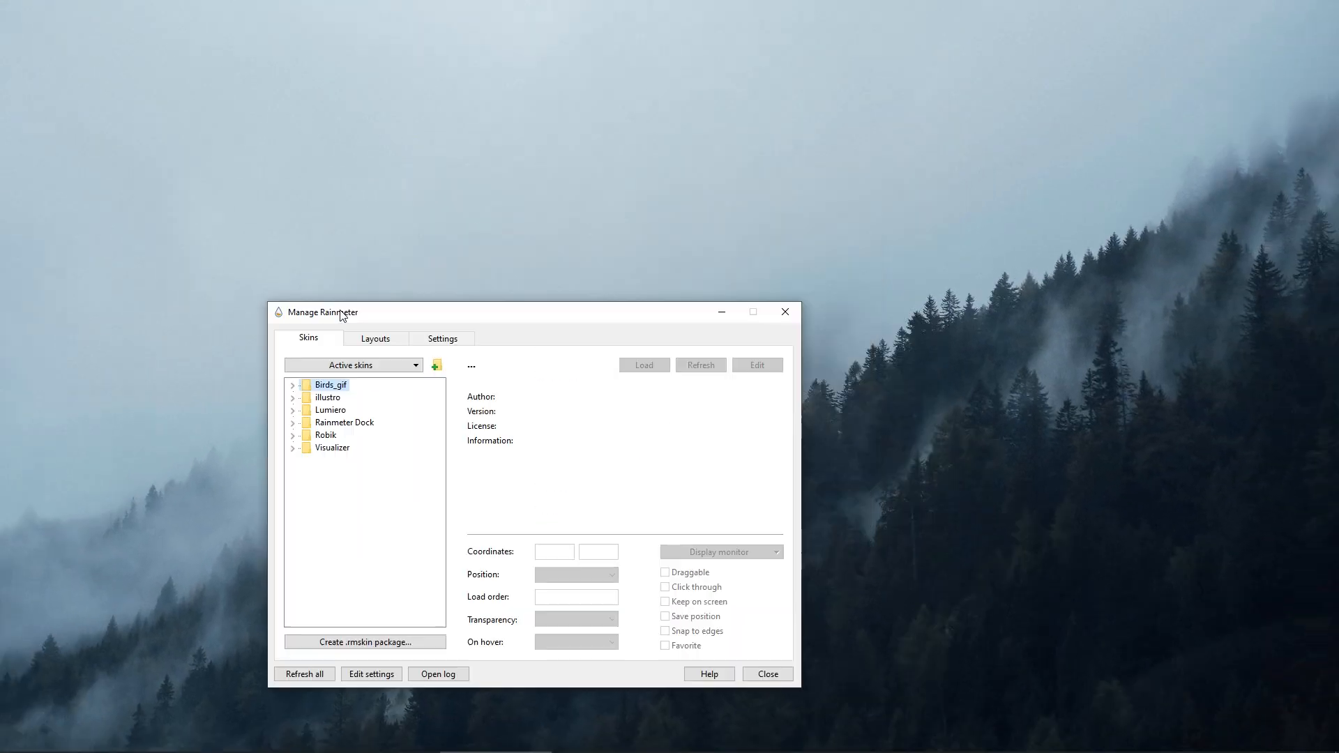
# Step: Load the Birds_gif disco.ini skin, set its position to On desktop and its coordinates to 1100, 300
pyautogui.moveTo(342, 315); pyautogui.dragTo(104, 341)
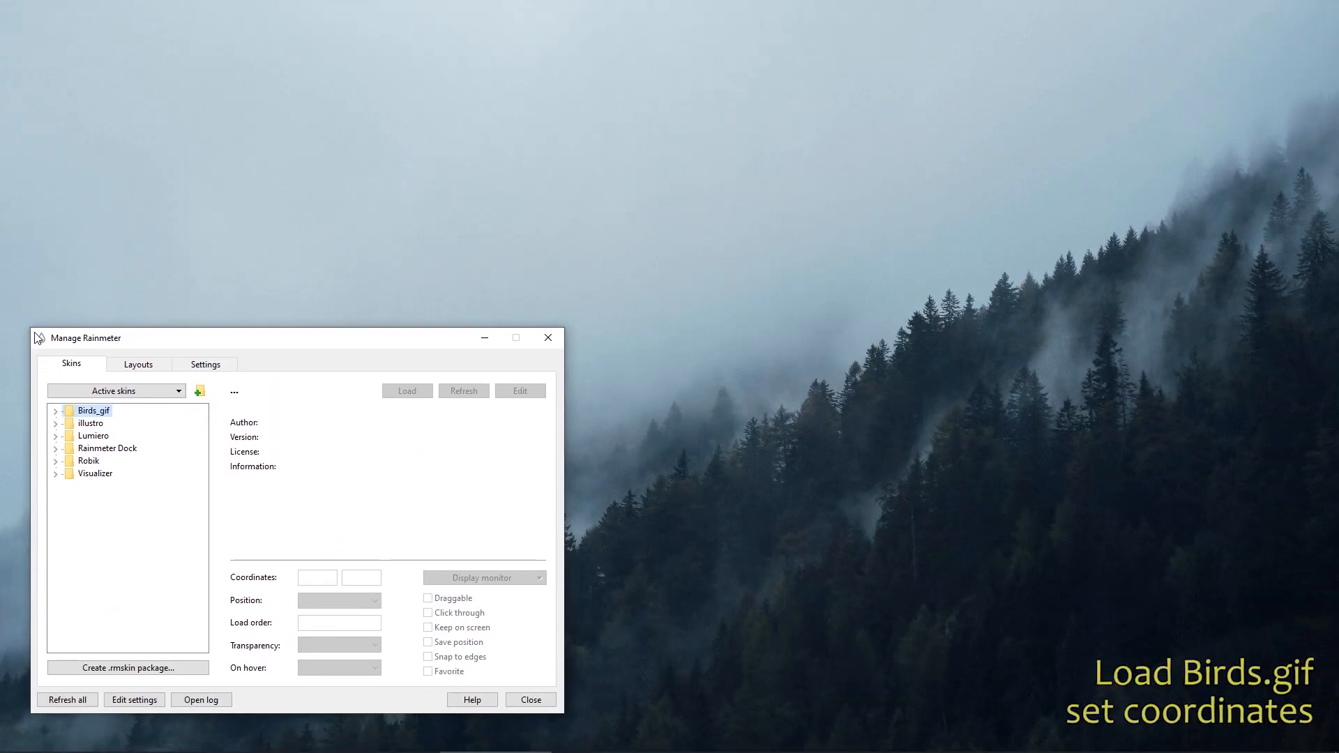
pyautogui.click(108, 426)
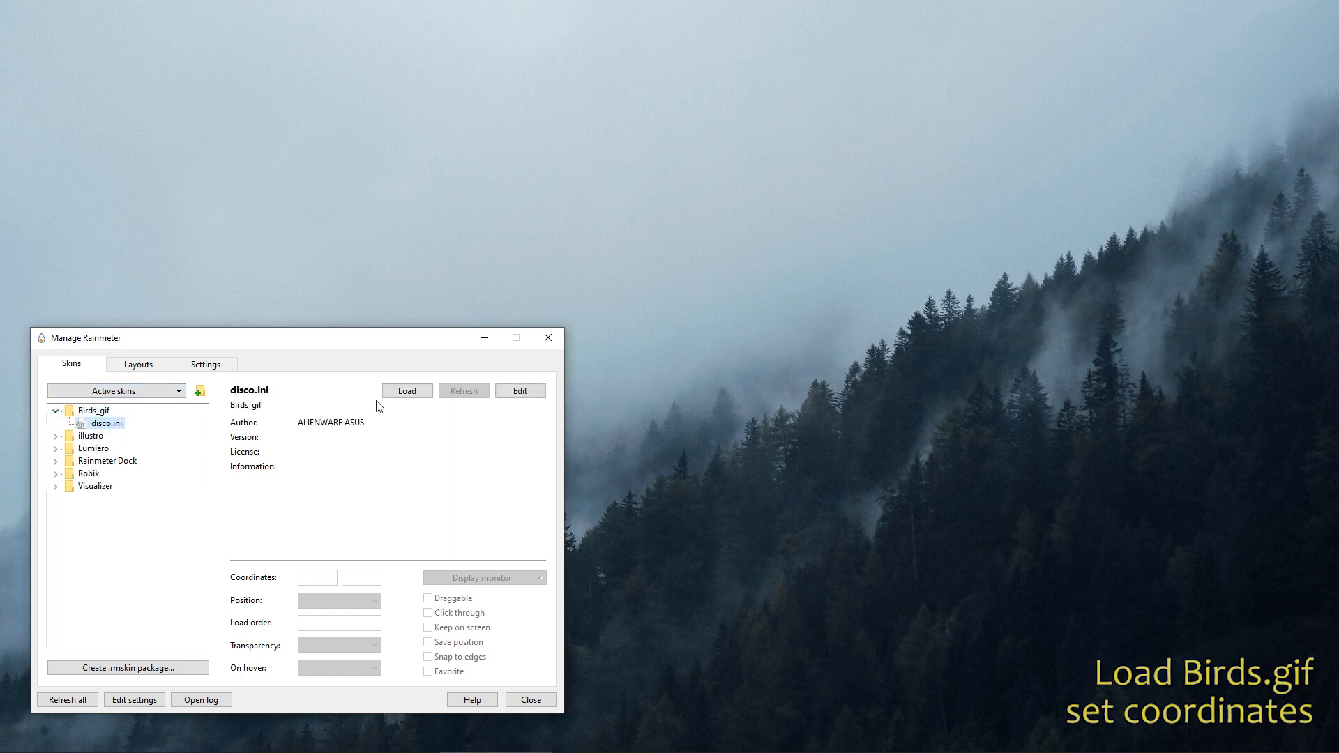
pyautogui.click(400, 392)
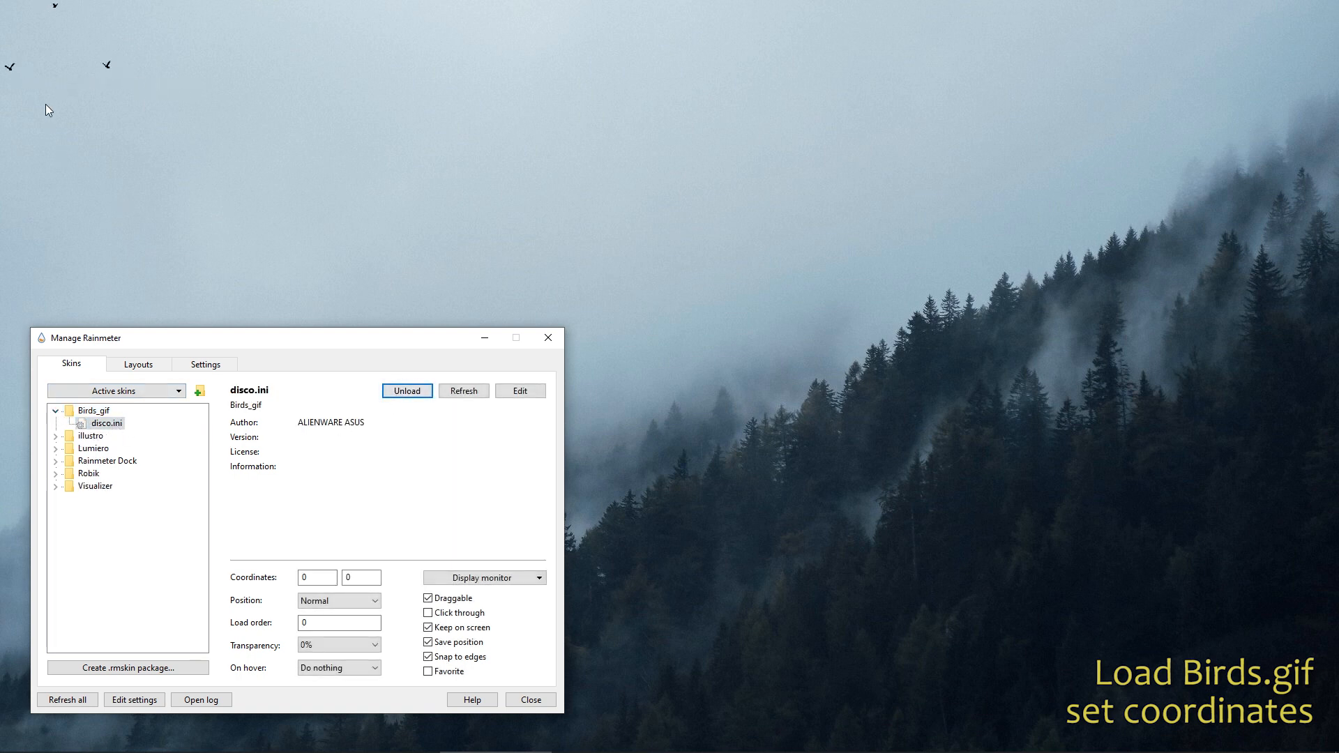
pyautogui.click(323, 607)
pyautogui.click(328, 659)
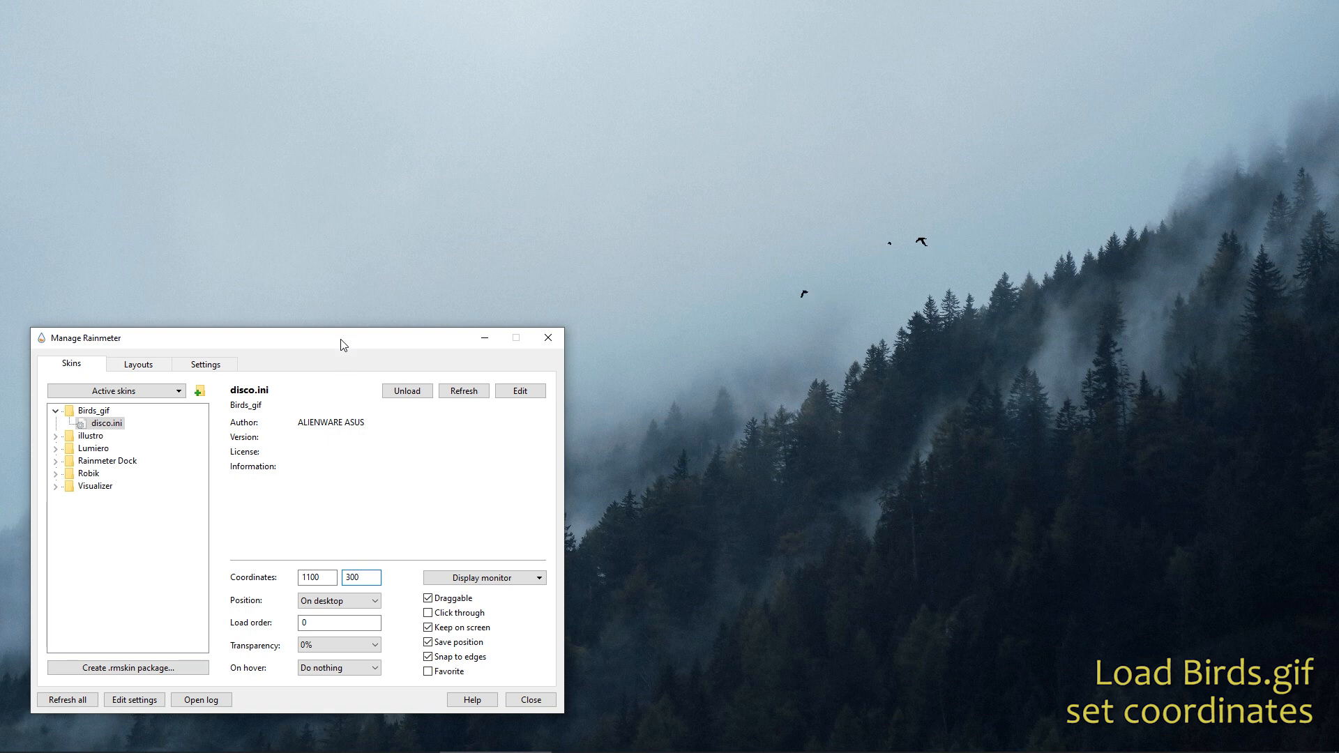
pyautogui.moveTo(344, 345); pyautogui.dragTo(346, 327)
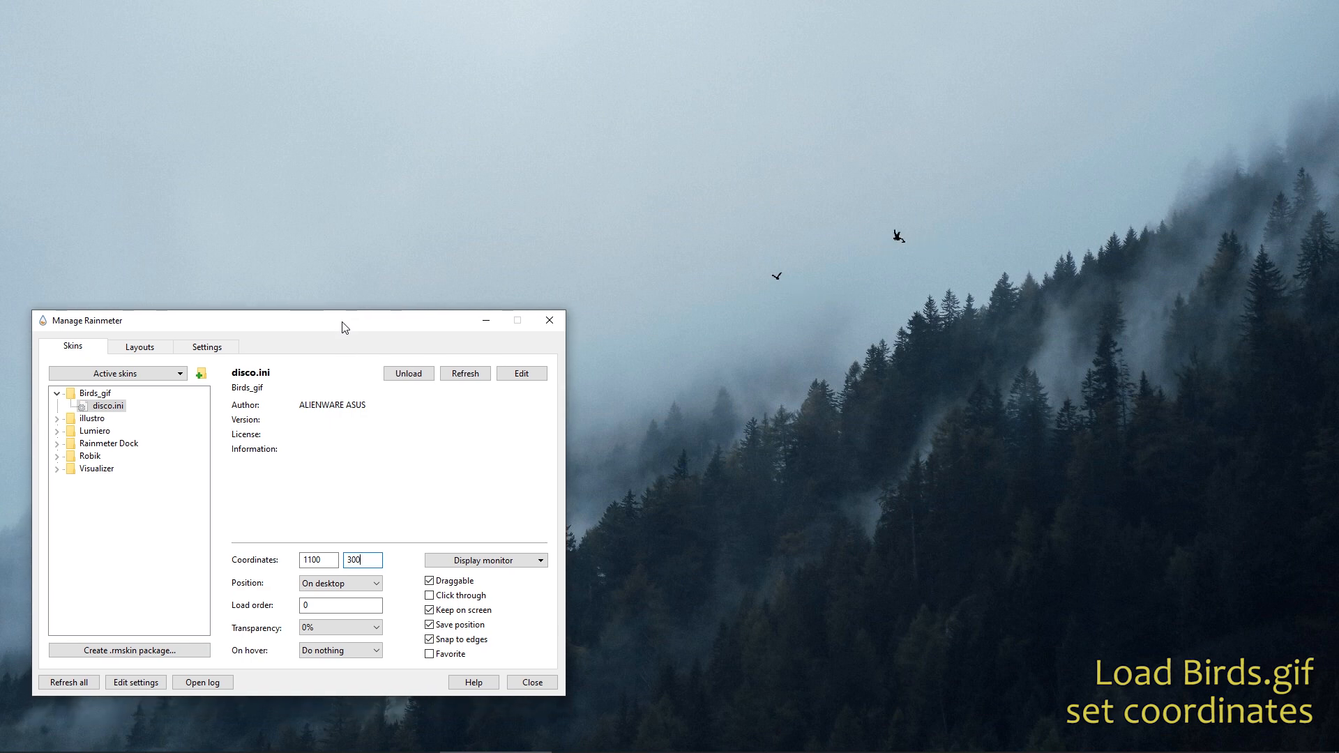
pyautogui.click(57, 393)
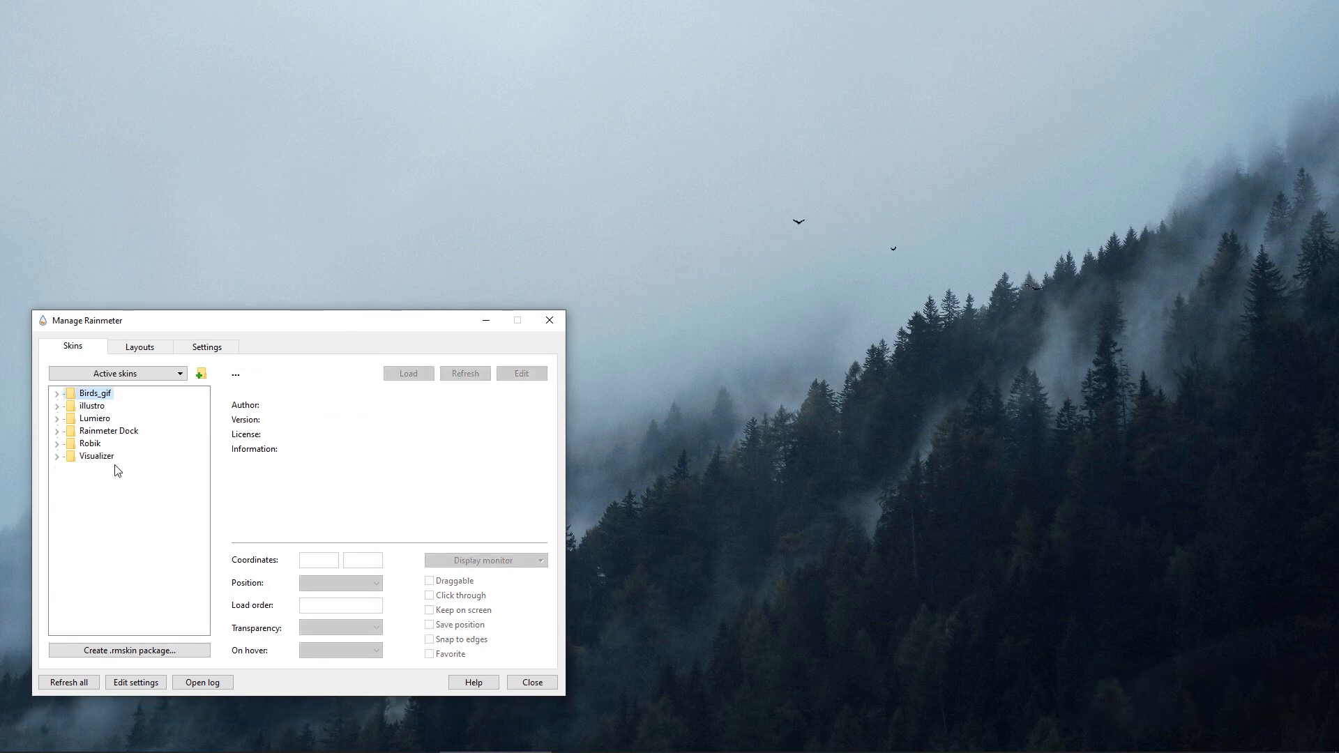
# Step: Load Clock.ini from the Robik skin and set its position to On desktop
pyautogui.click(57, 444)
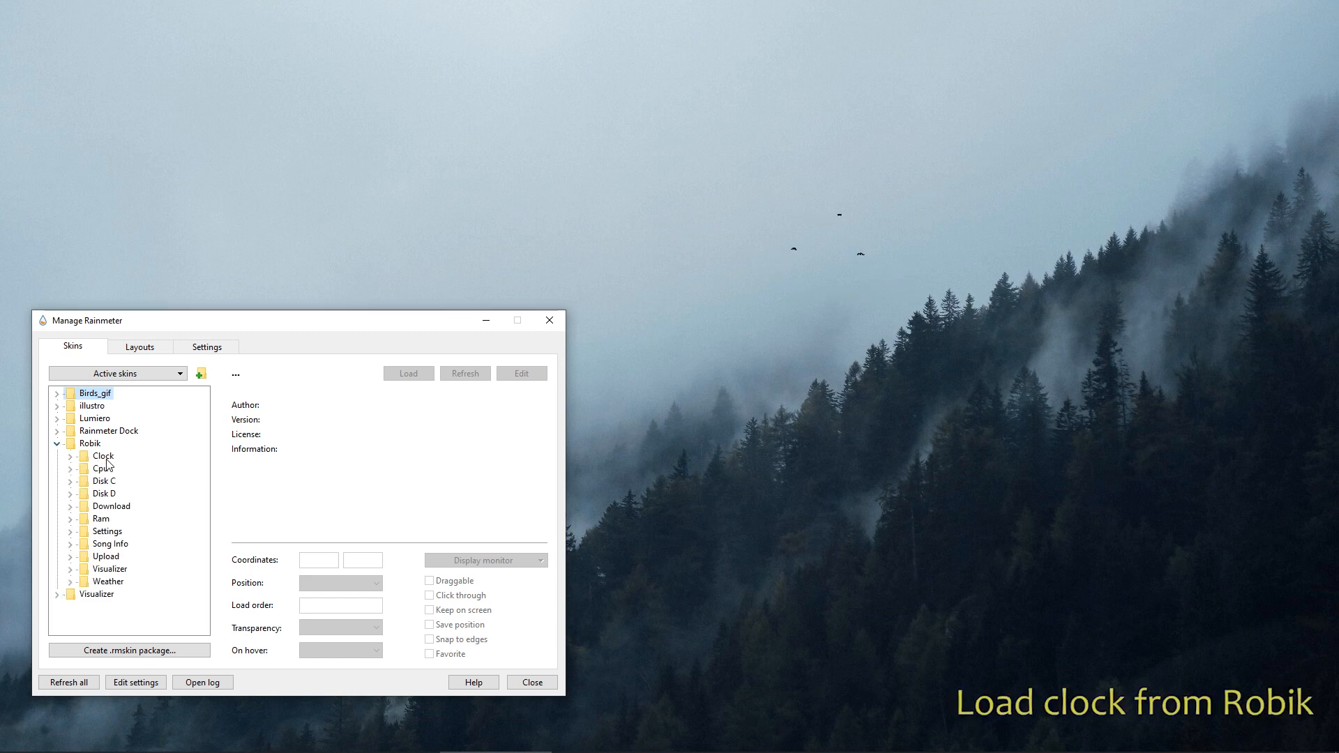
pyautogui.click(71, 458)
pyautogui.click(127, 470)
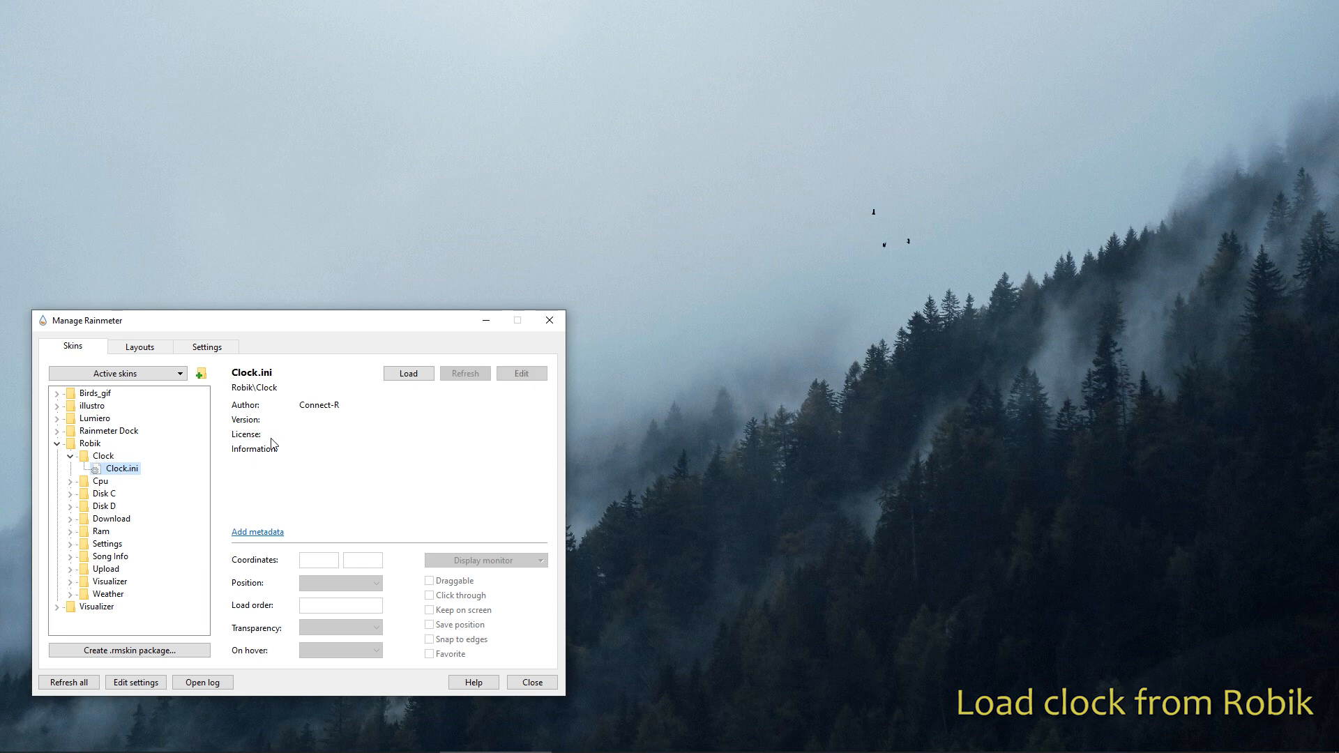
pyautogui.click(409, 374)
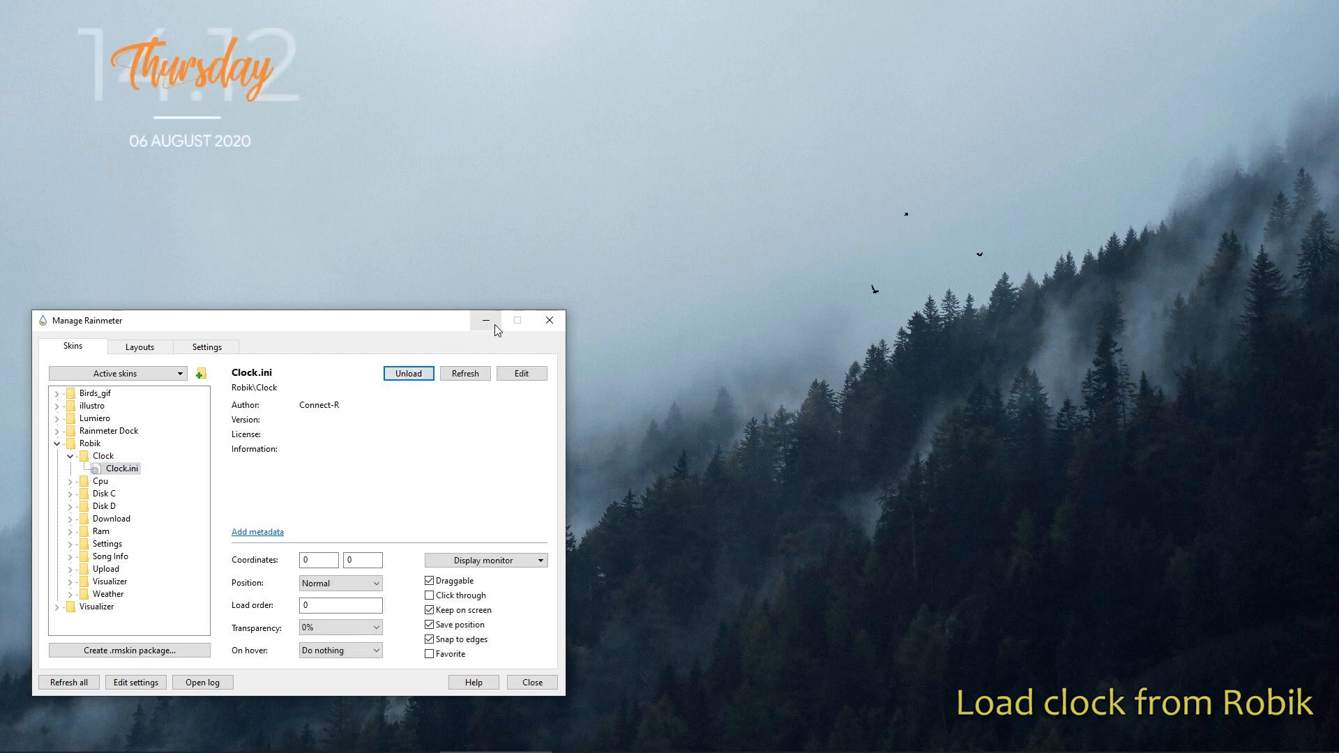
pyautogui.click(345, 584)
pyautogui.click(342, 585)
# Step: Move the clock to the middle of the desktop, at about 708, 379, and collapse the Robik folder in the skin manager
pyautogui.click(485, 325)
pyautogui.moveTo(207, 74); pyautogui.dragTo(696, 334)
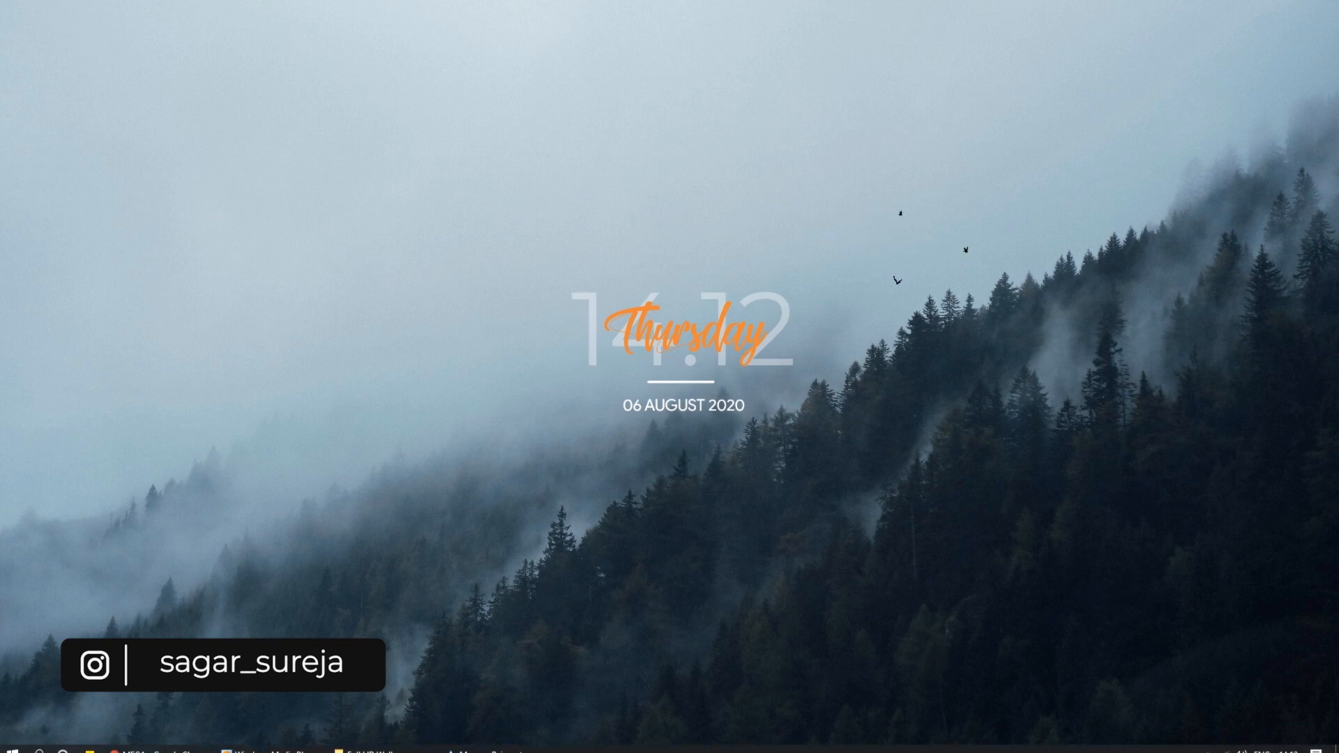
pyautogui.click(496, 743)
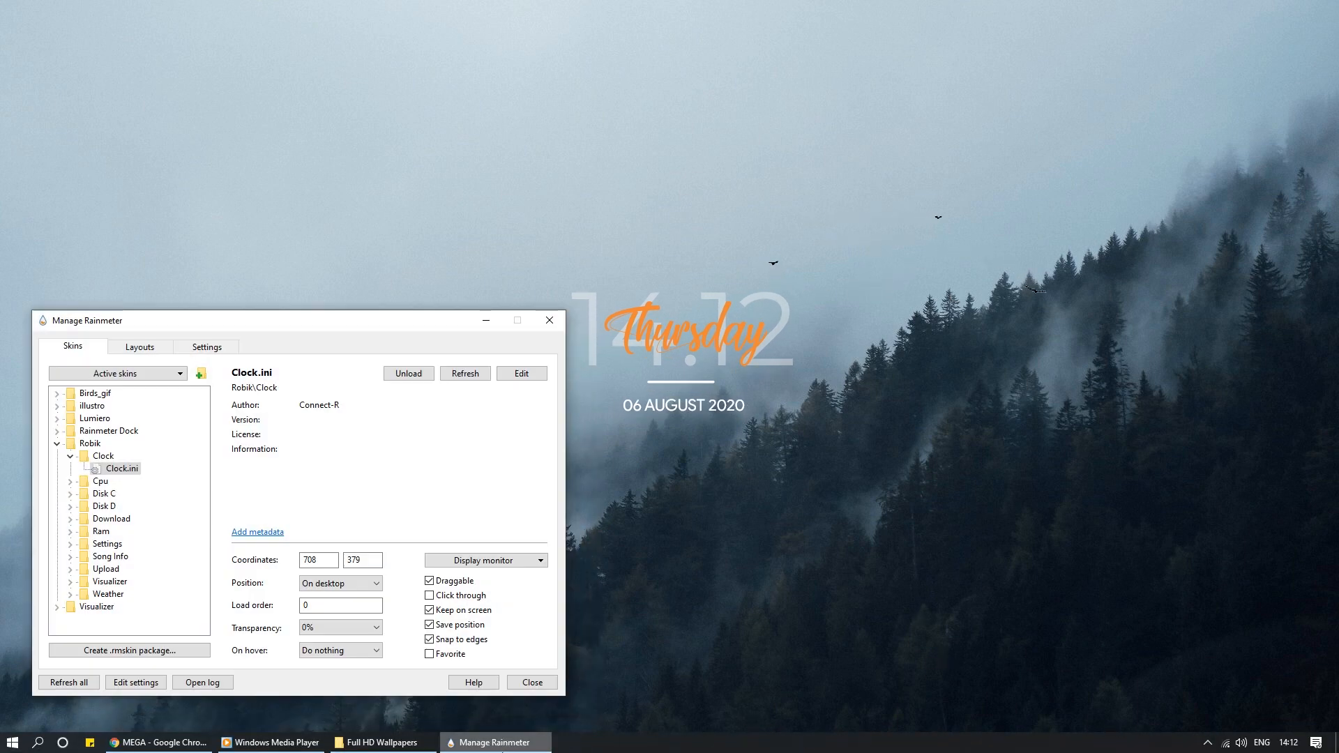
pyautogui.click(69, 456)
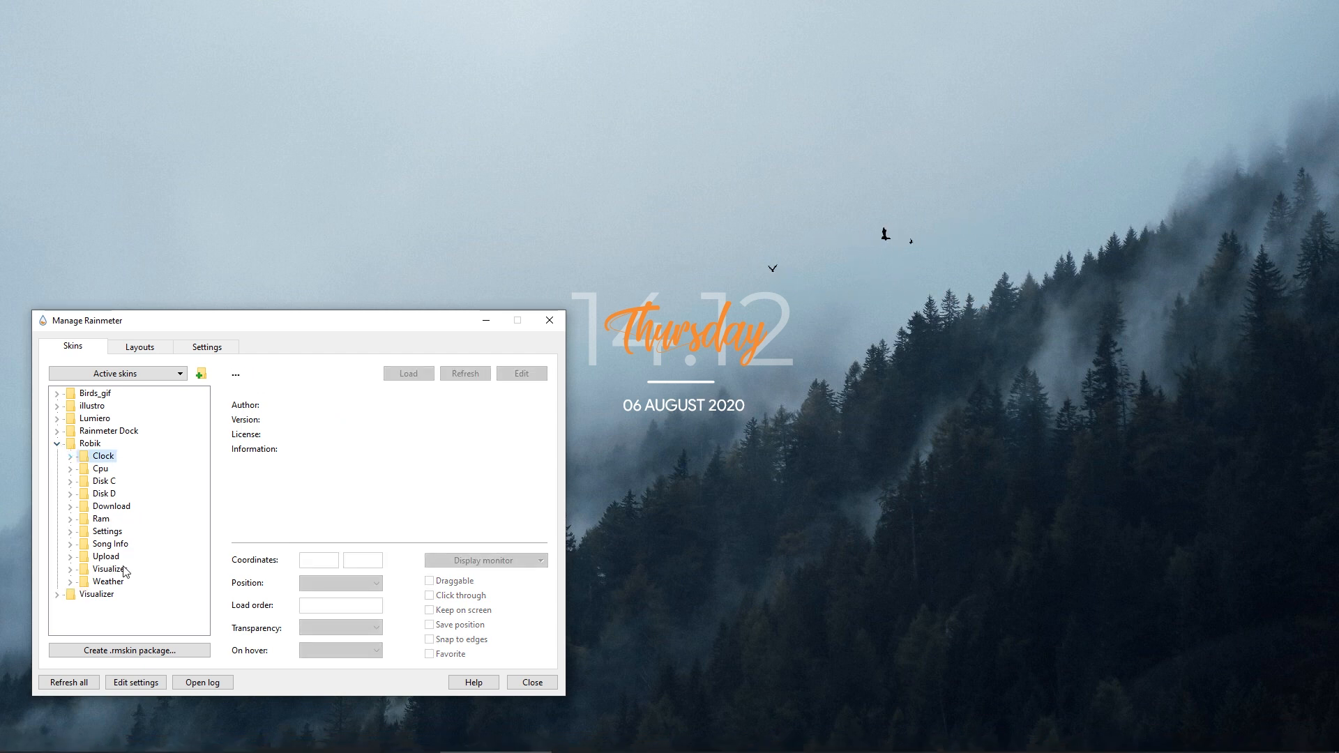
pyautogui.click(57, 444)
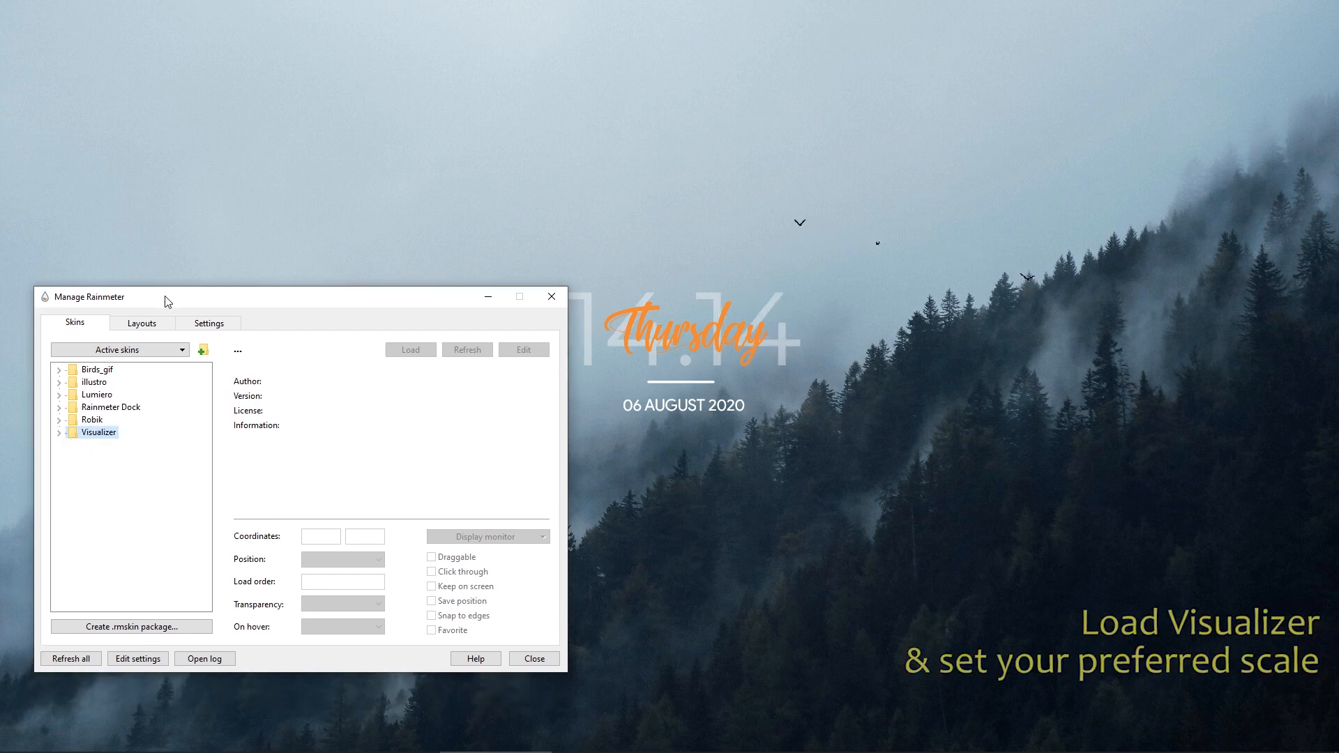
# Step: Load the Visualizer v.1.ini skin from the Visualizer folder
pyautogui.moveTo(165, 296); pyautogui.dragTo(140, 236)
pyautogui.click(76, 331)
pyautogui.click(37, 369)
pyautogui.click(80, 370)
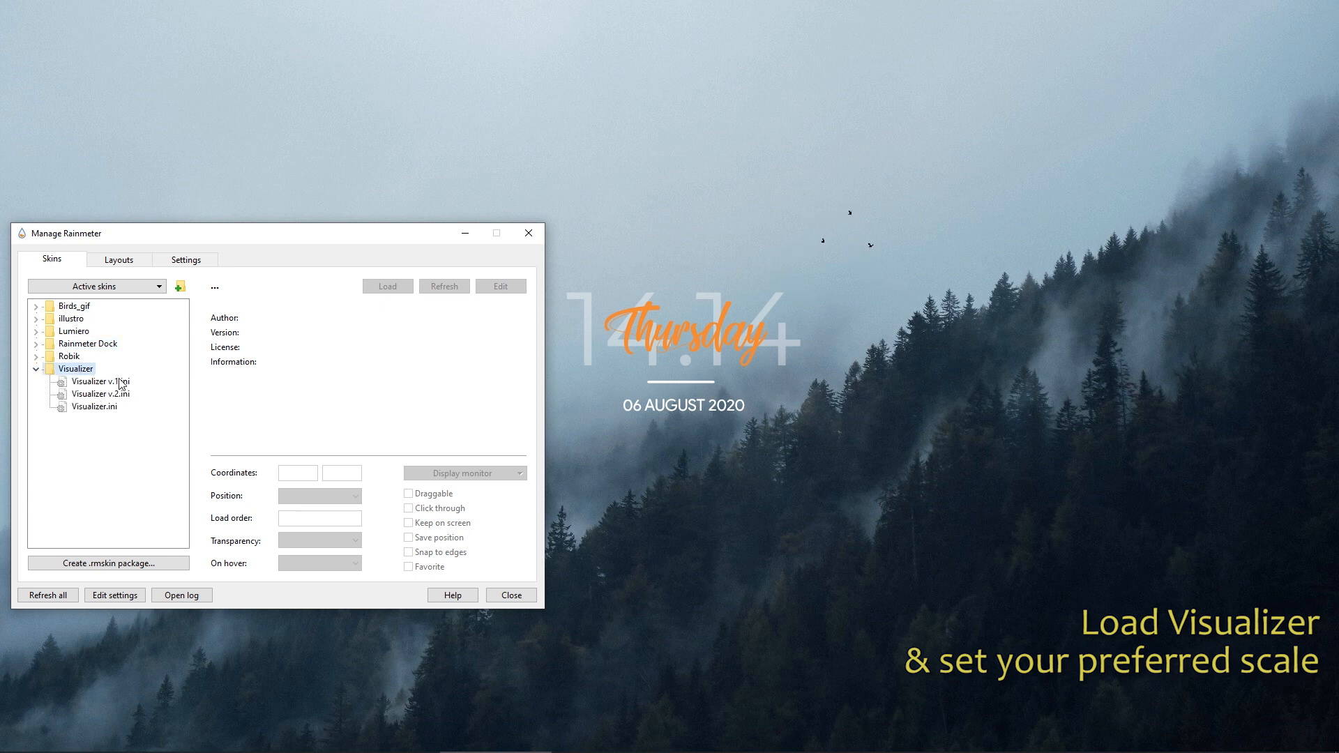
pyautogui.click(115, 383)
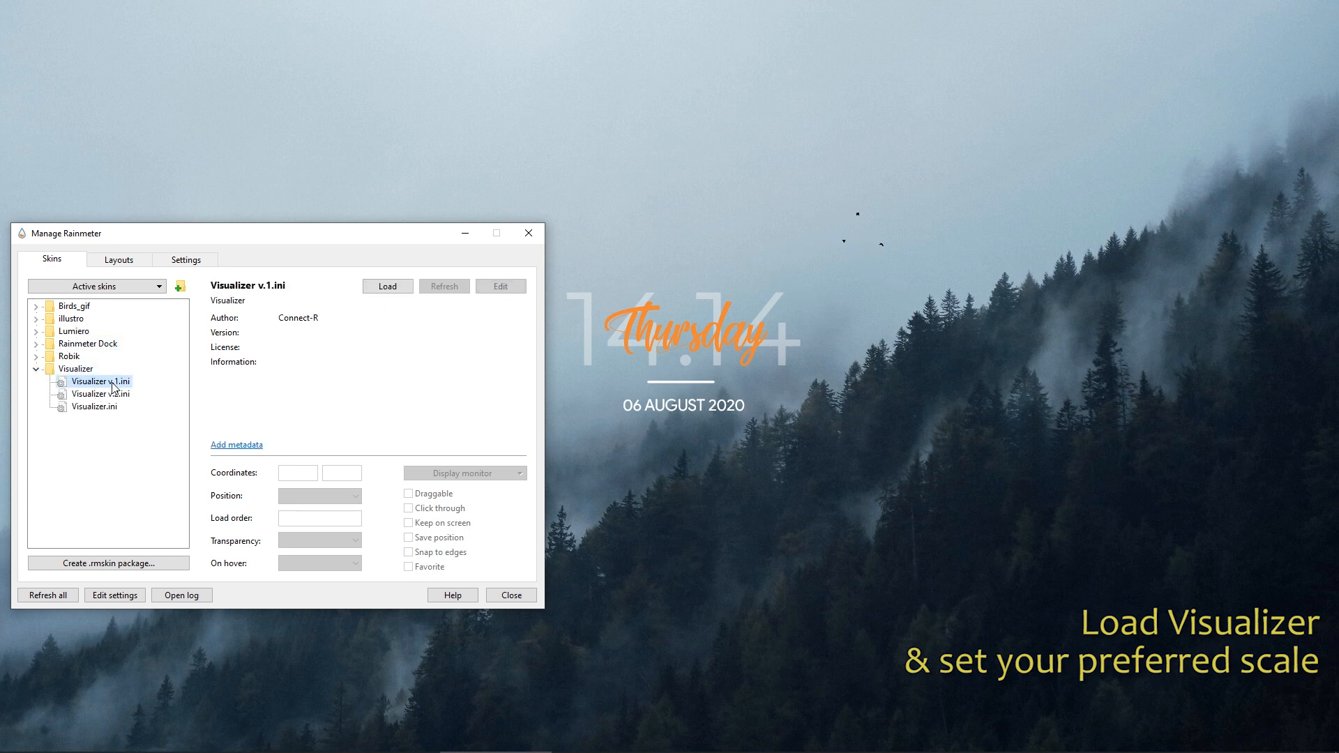
pyautogui.click(388, 287)
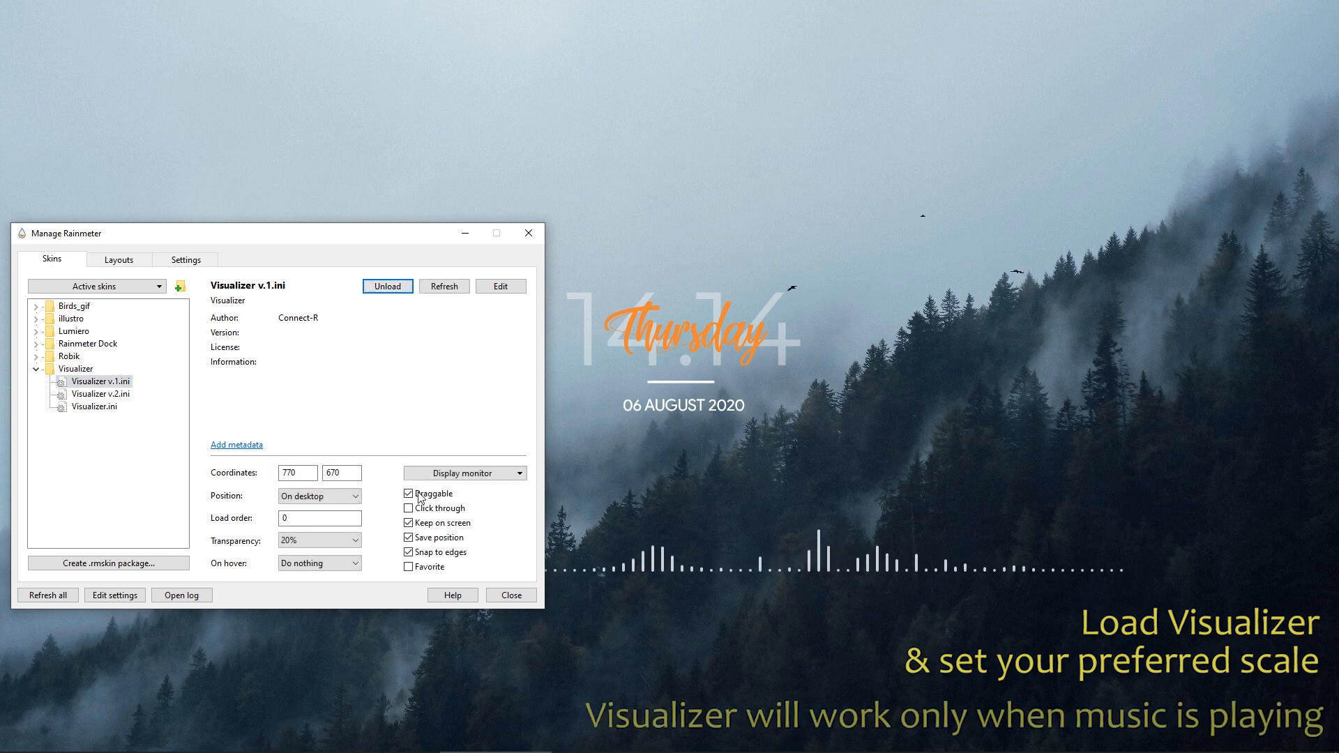
# Step: Set the visualizer's position to On desktop and its transparency to 30%, and move it below the clock
pyautogui.click(333, 495)
pyautogui.click(315, 549)
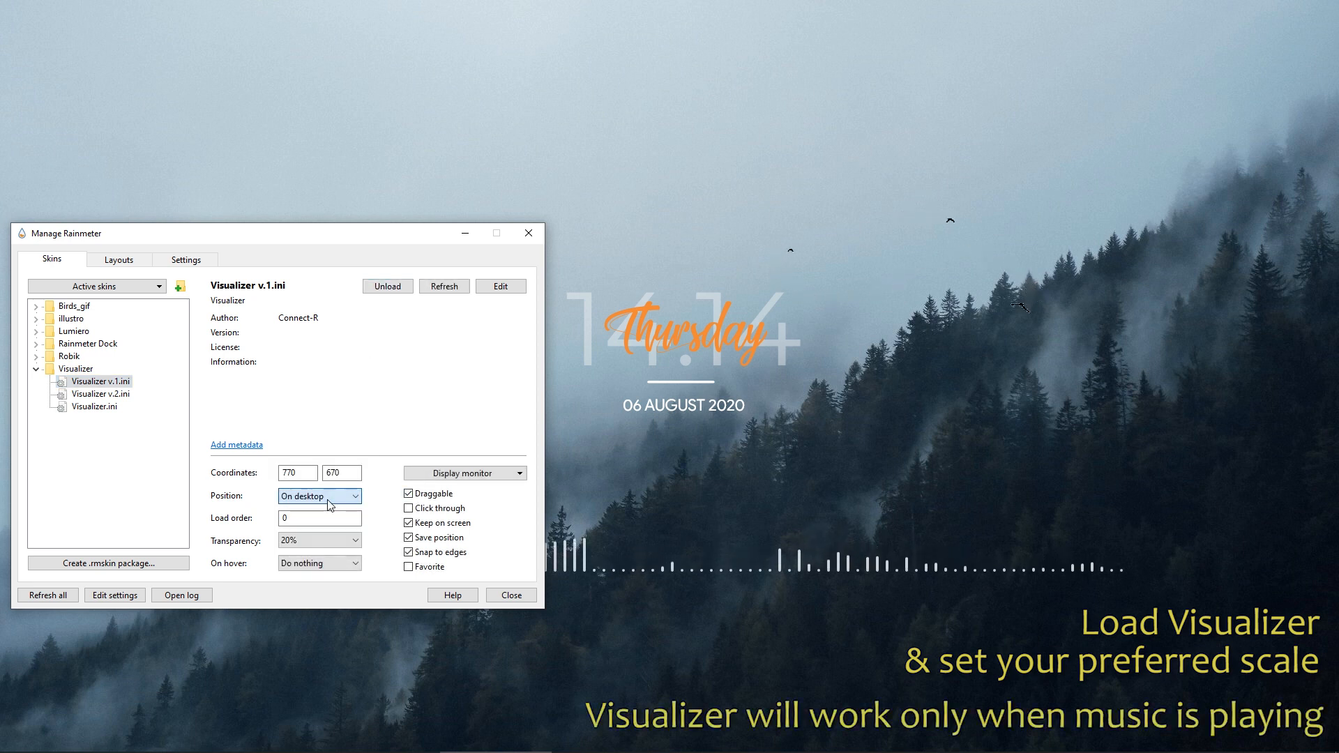
pyautogui.click(316, 543)
pyautogui.click(303, 585)
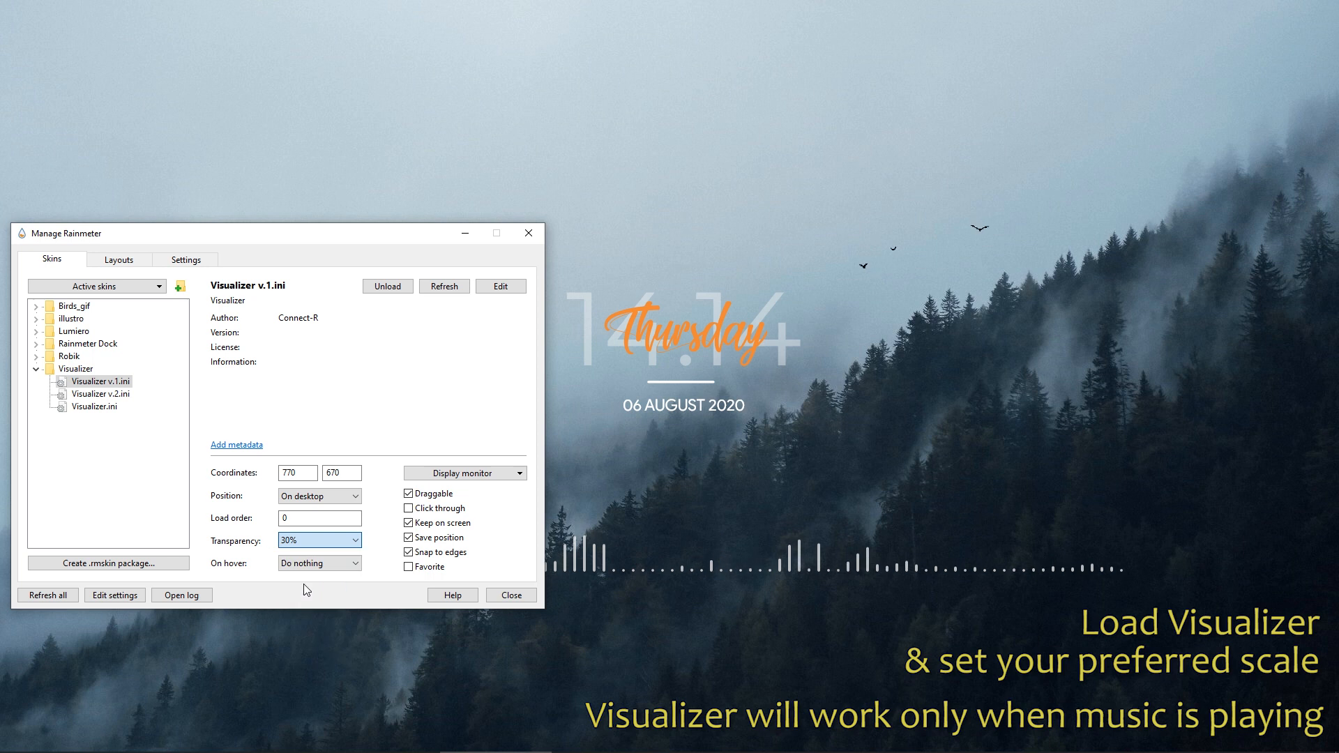
pyautogui.click(464, 235)
pyautogui.moveTo(595, 555); pyautogui.dragTo(496, 529)
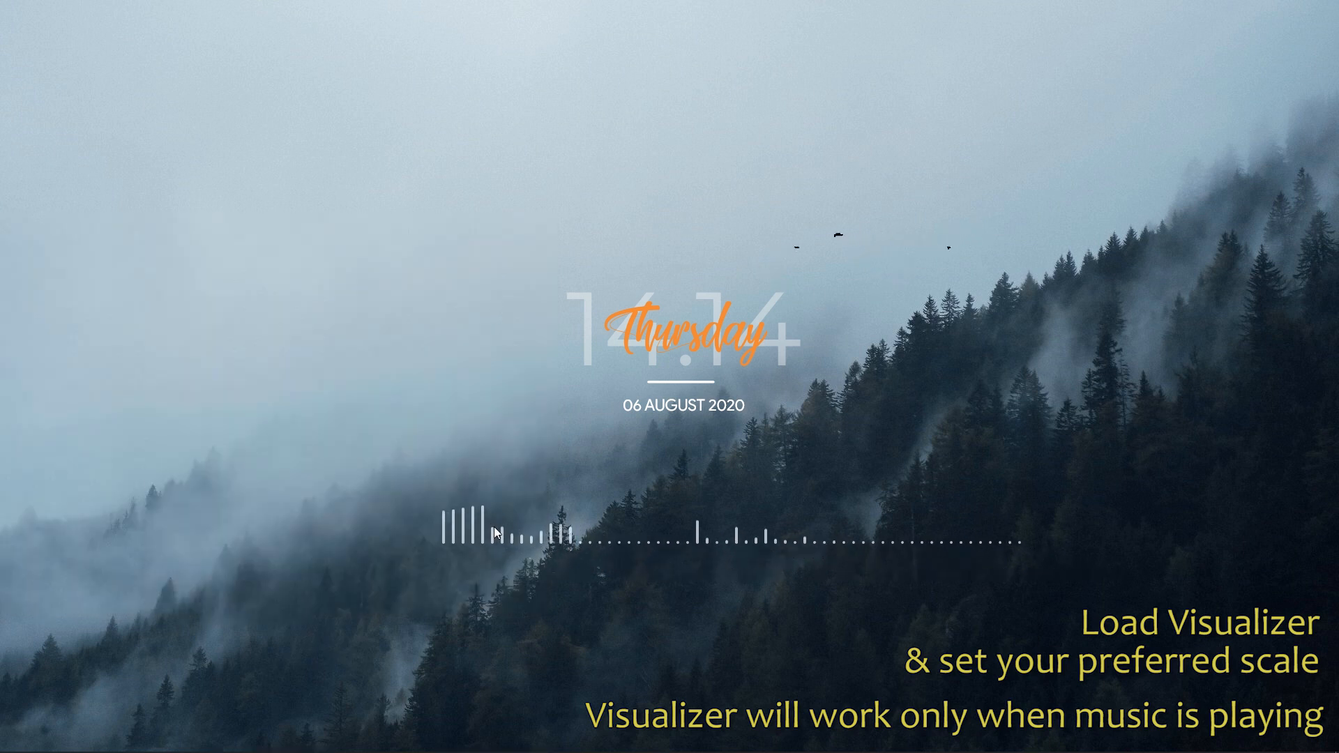
# Step: Set Scale=0.6 in the visualizer's skin file, save and close the file, and refresh the skin
pyautogui.rightClick(468, 534)
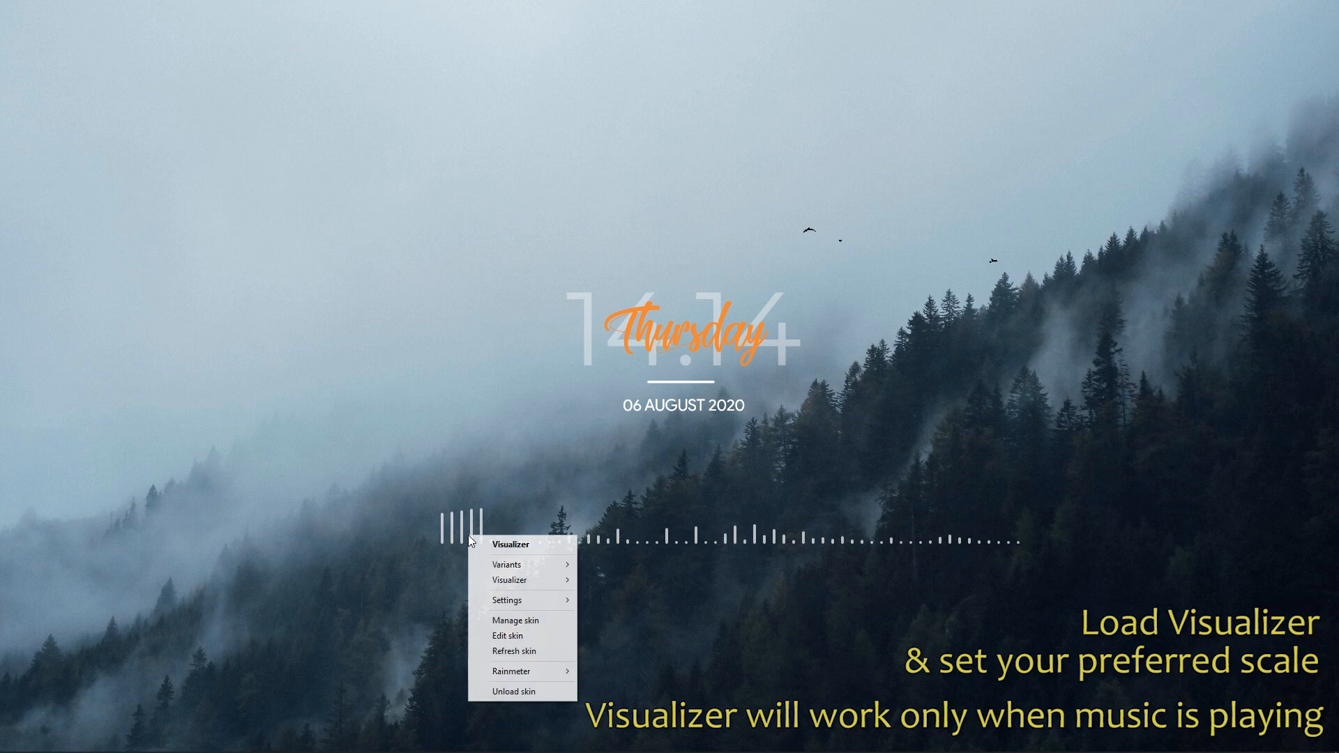
pyautogui.click(513, 635)
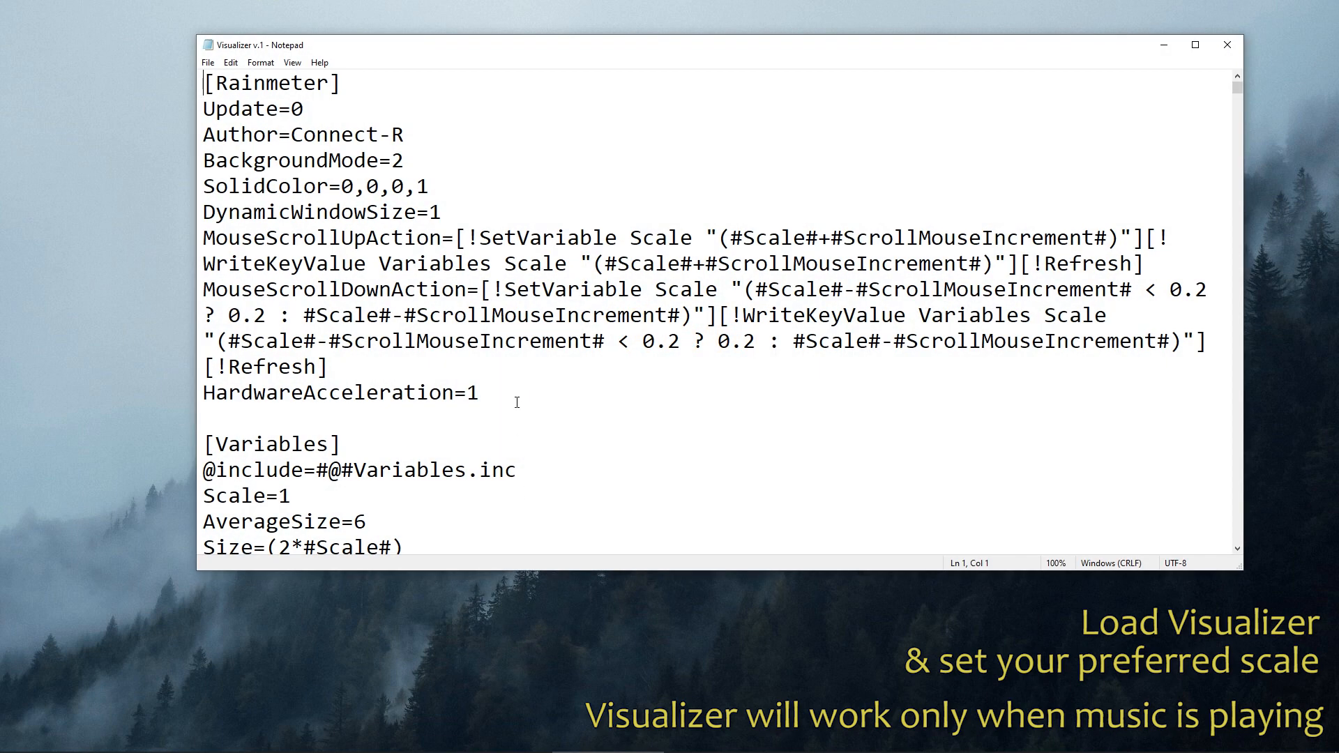
pyautogui.scroll(-2, 517, 402)
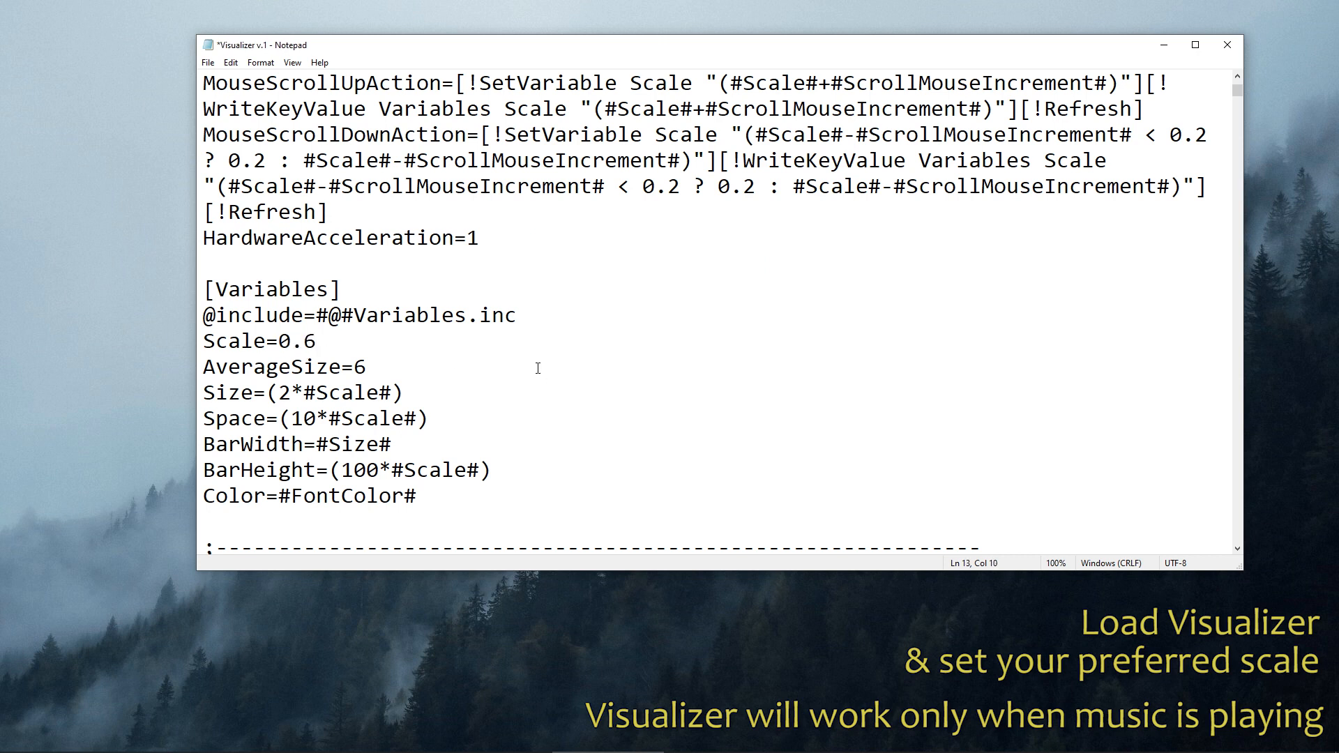
pyautogui.click(208, 62)
pyautogui.click(231, 126)
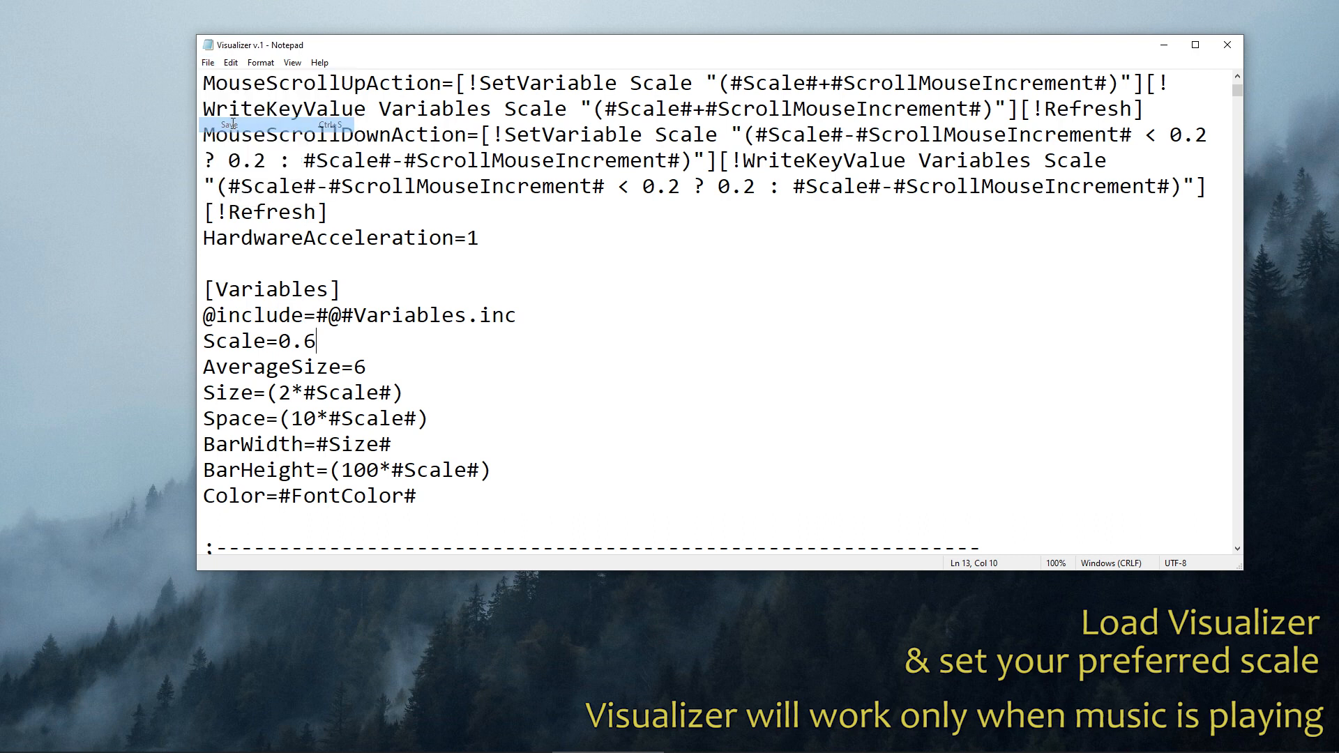
pyautogui.click(1222, 47)
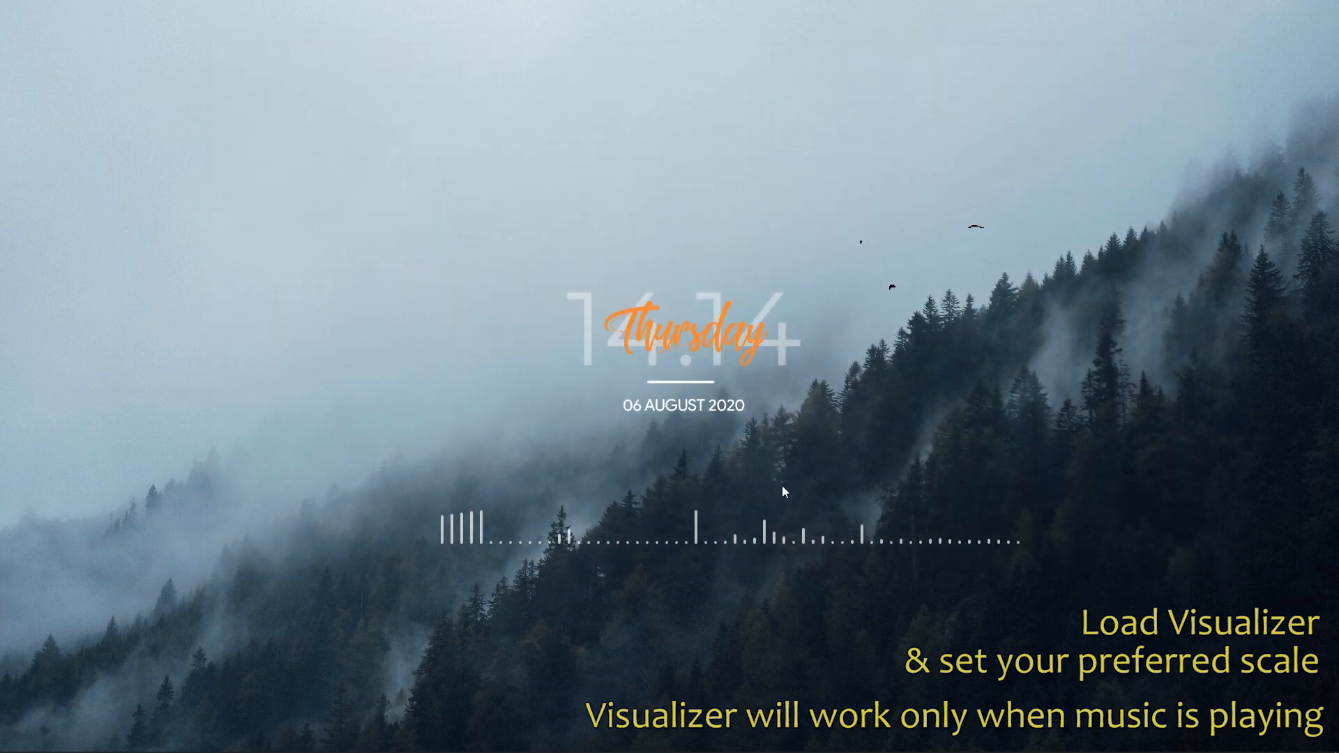
pyautogui.rightClick(719, 541)
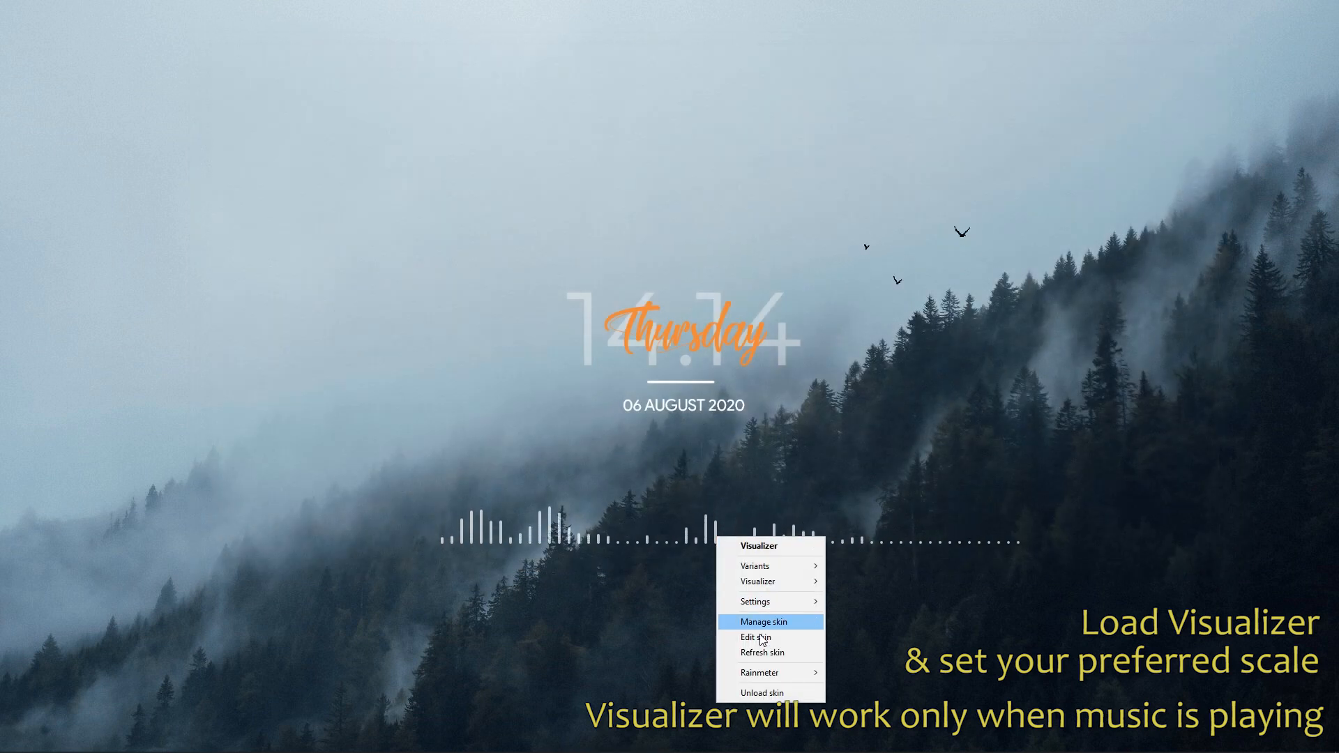
pyautogui.click(768, 655)
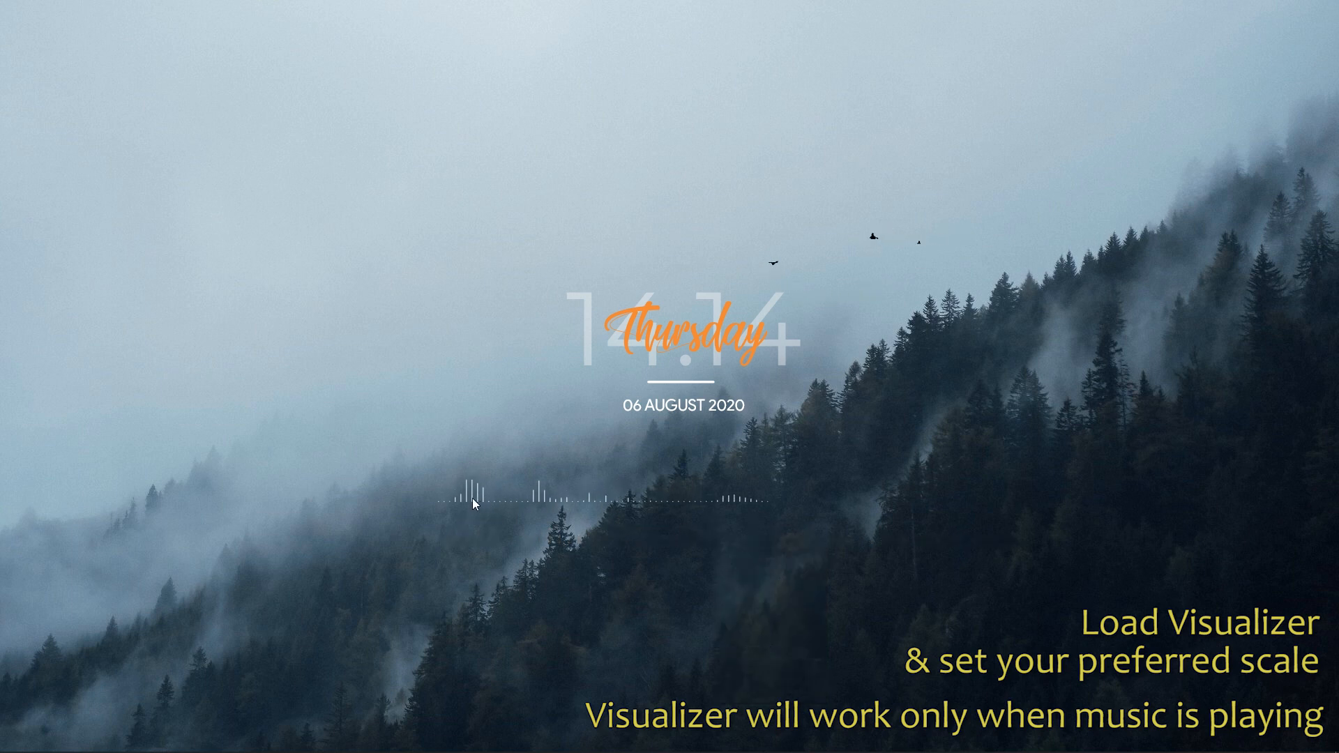
# Step: Move the visualizer lower and closer to the clock's centre line, and collapse the Visualizer folder in the skin manager
pyautogui.moveTo(543, 503); pyautogui.dragTo(542, 571)
pyautogui.click(488, 742)
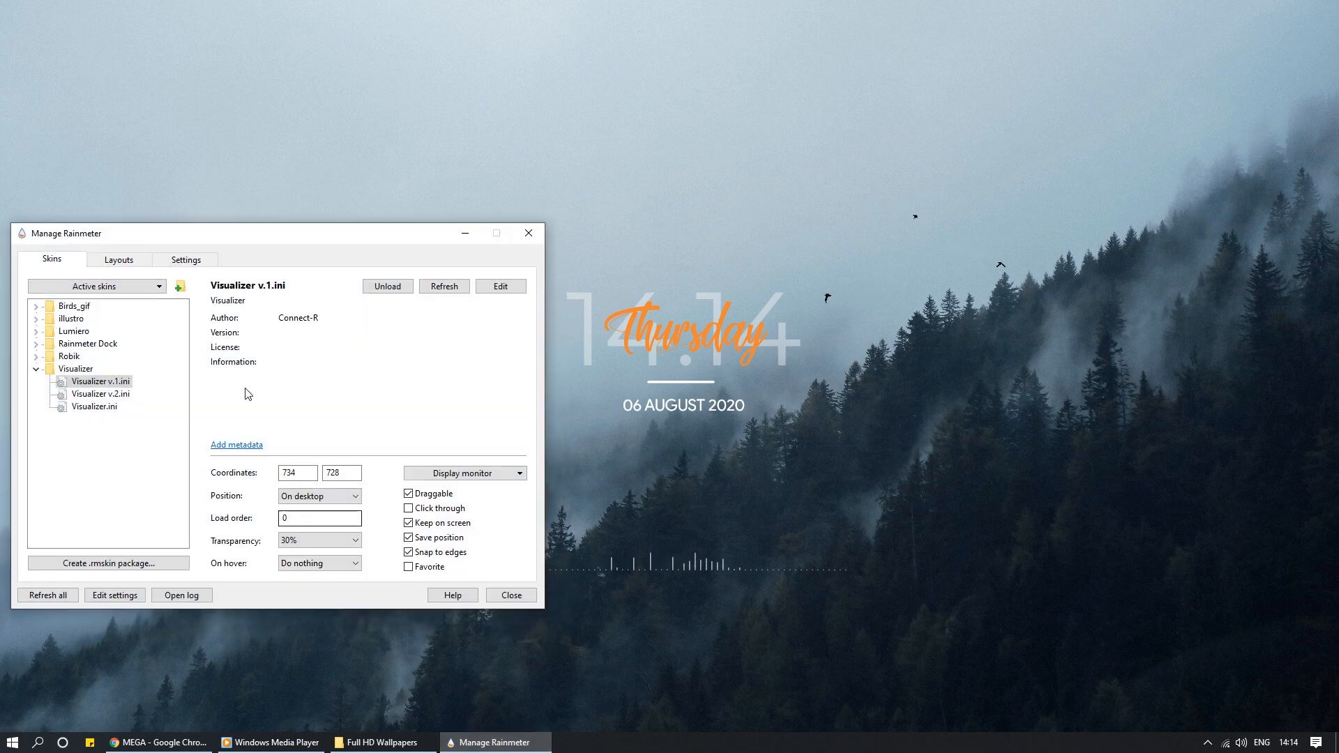
pyautogui.click(35, 369)
# Step: Load the Rainmeter Dock.ini skin from the Rainmeter Dock folder
pyautogui.click(106, 345)
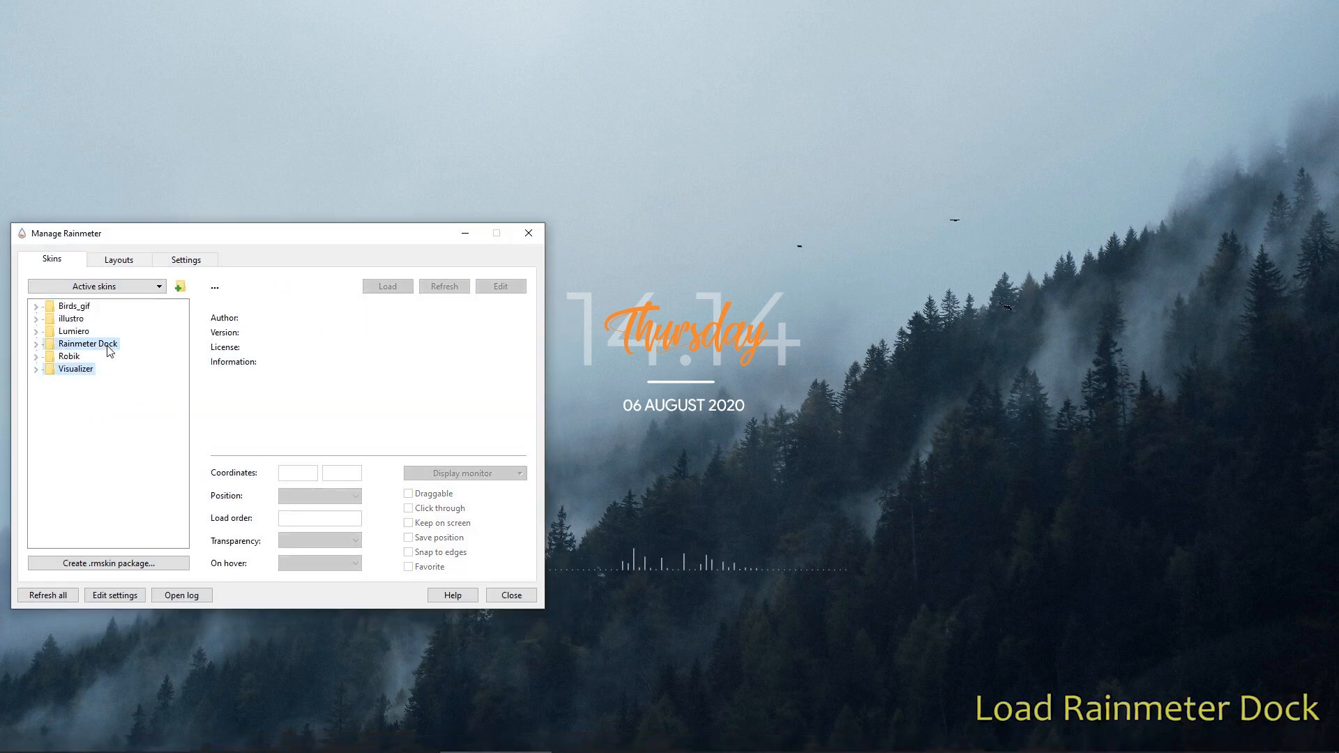
pyautogui.click(35, 346)
pyautogui.click(104, 356)
pyautogui.click(399, 289)
# Step: Set the dock's position to On desktop and move it to the lower middle of the desktop, beneath the visualizer
pyautogui.click(347, 497)
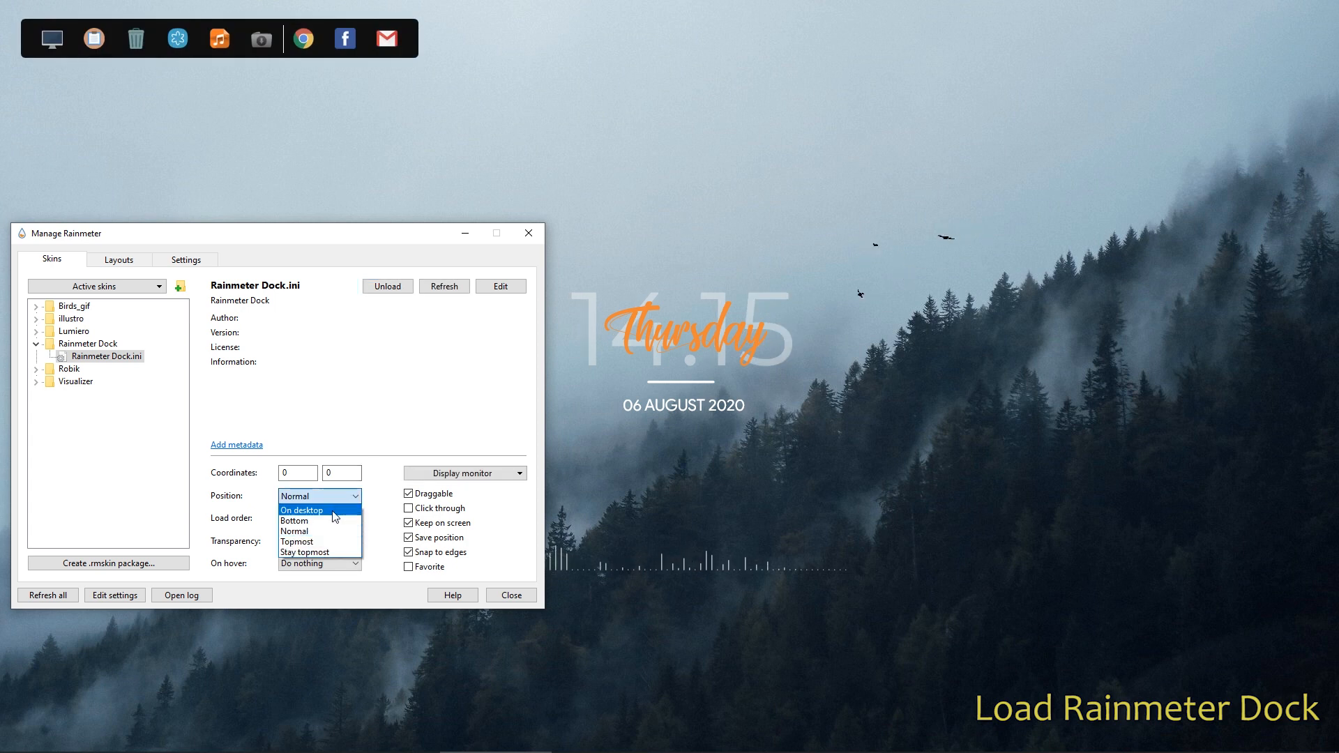
pyautogui.click(336, 517)
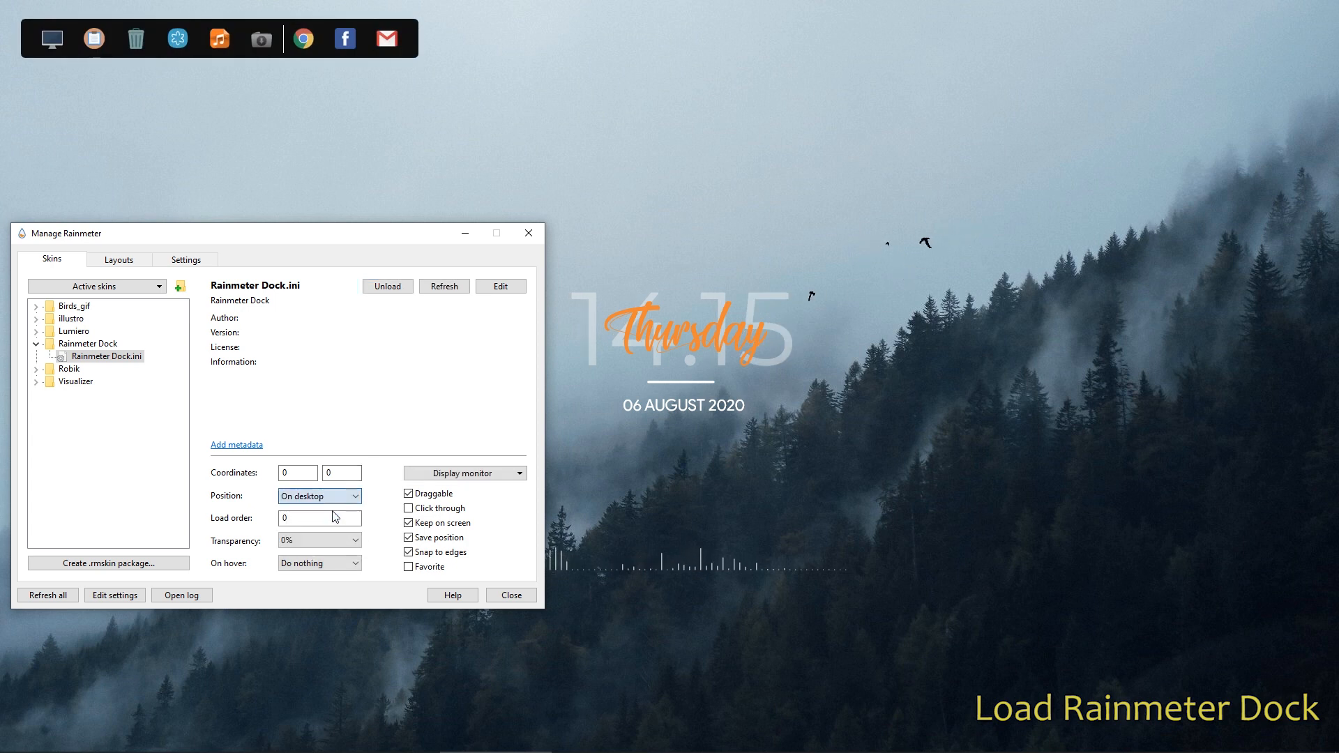
pyautogui.click(467, 234)
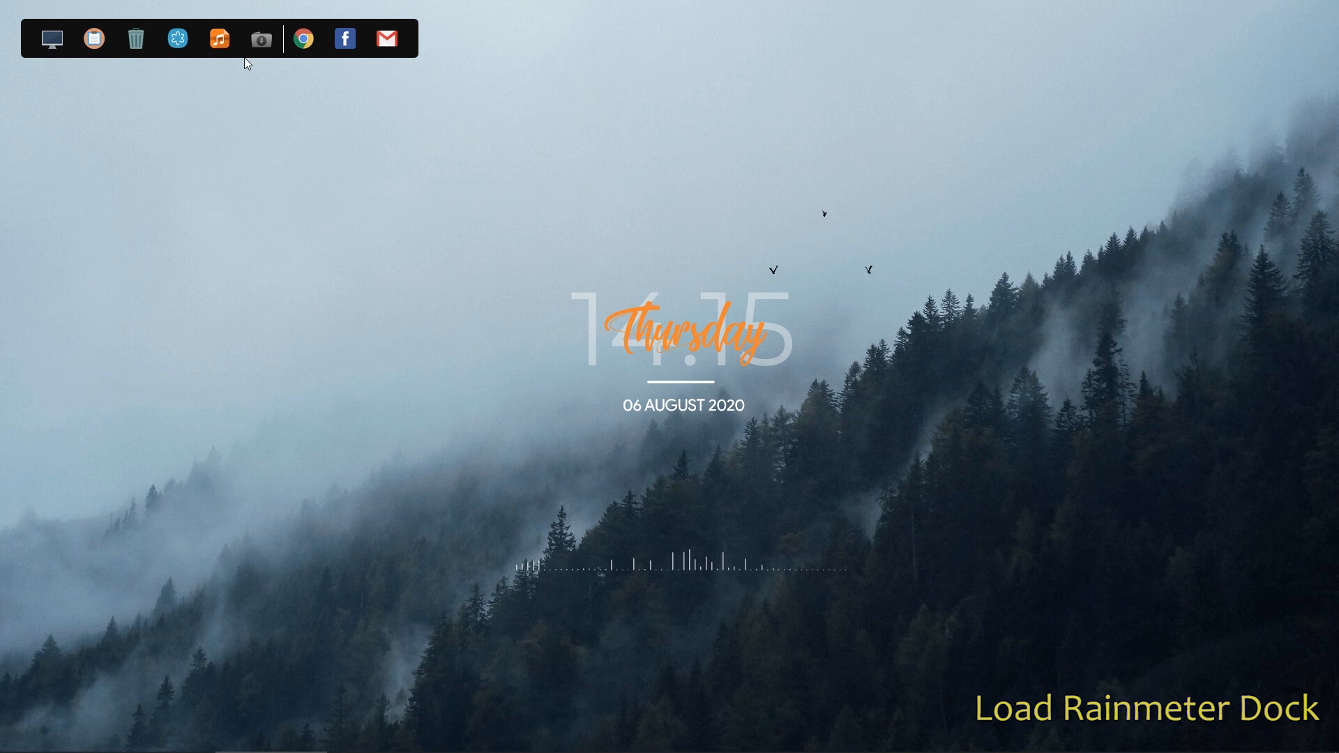
pyautogui.moveTo(246, 58); pyautogui.dragTo(710, 704)
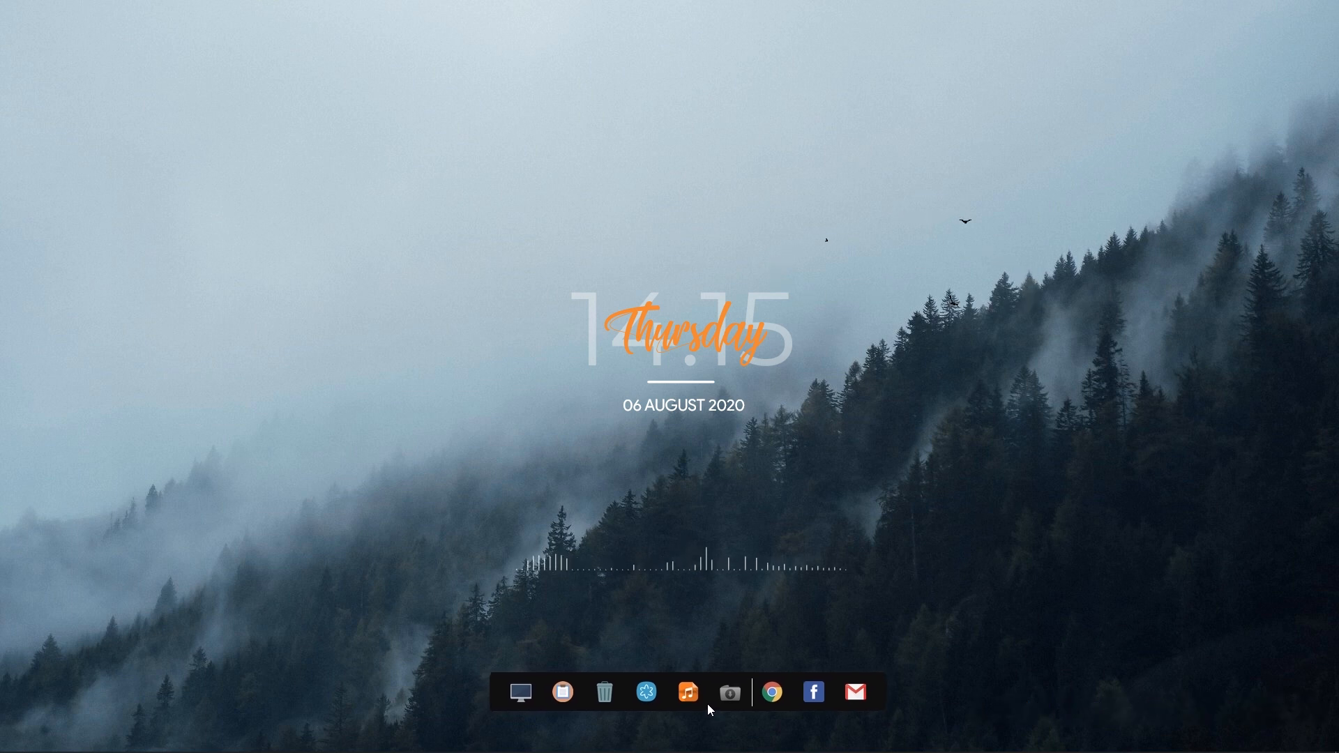
# Step: In the dock's skin file, set the Fill Color of the MeterBackground shape to 255,255,255,15
pyautogui.rightClick(710, 709)
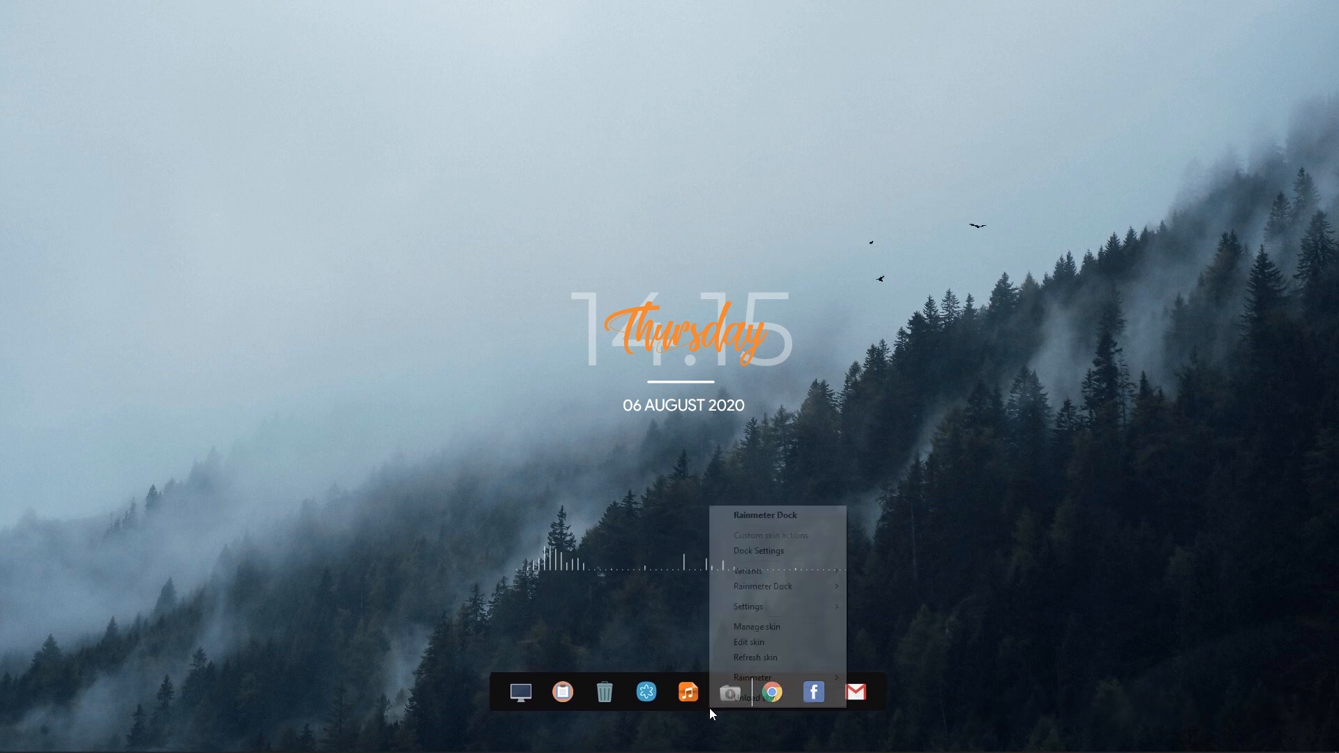
pyautogui.click(751, 642)
pyautogui.scroll(-20, 760, 418)
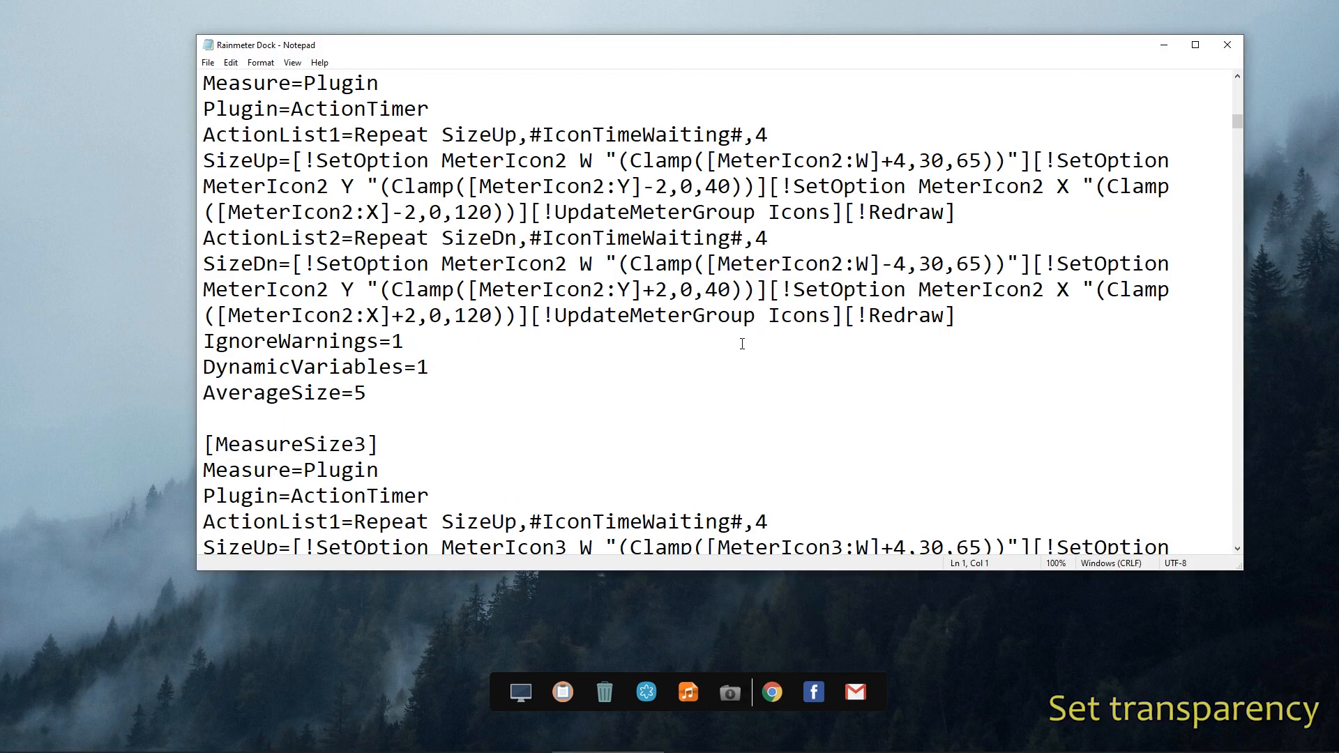
pyautogui.scroll(-20, 742, 342)
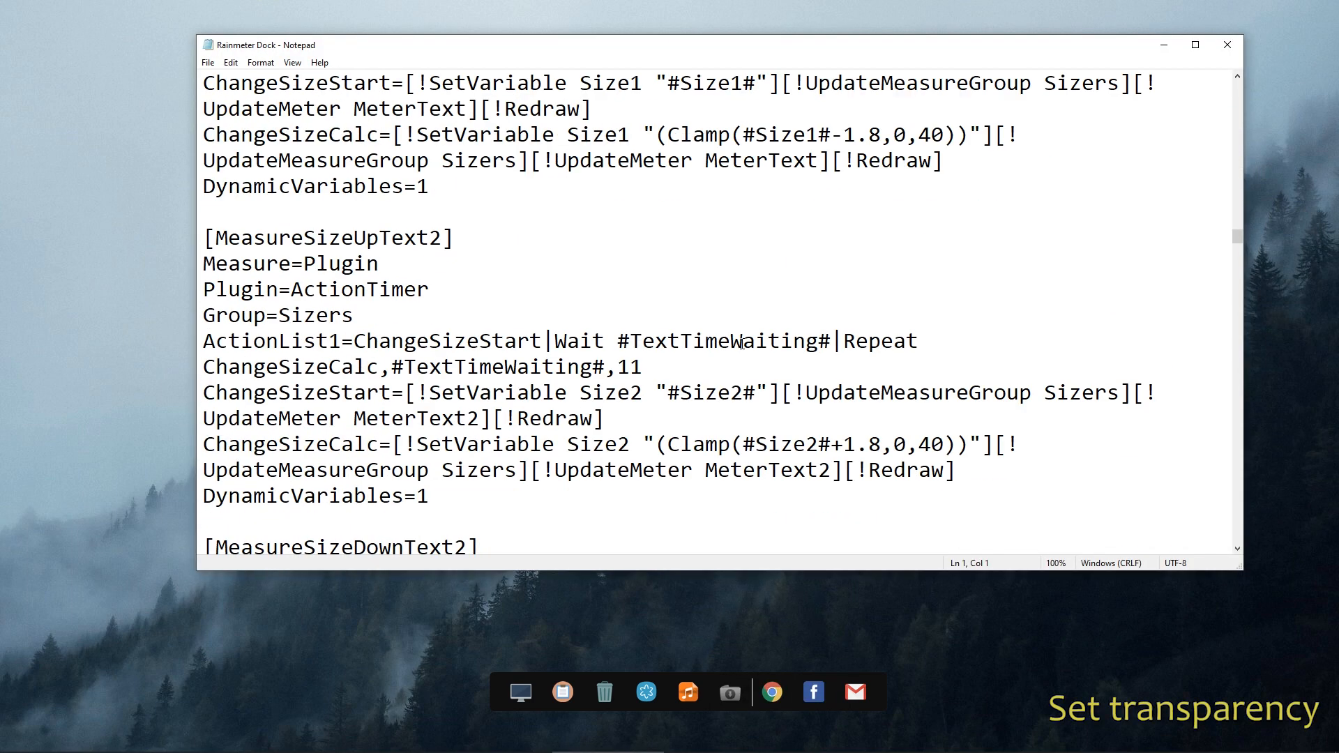
pyautogui.scroll(-20, 741, 343)
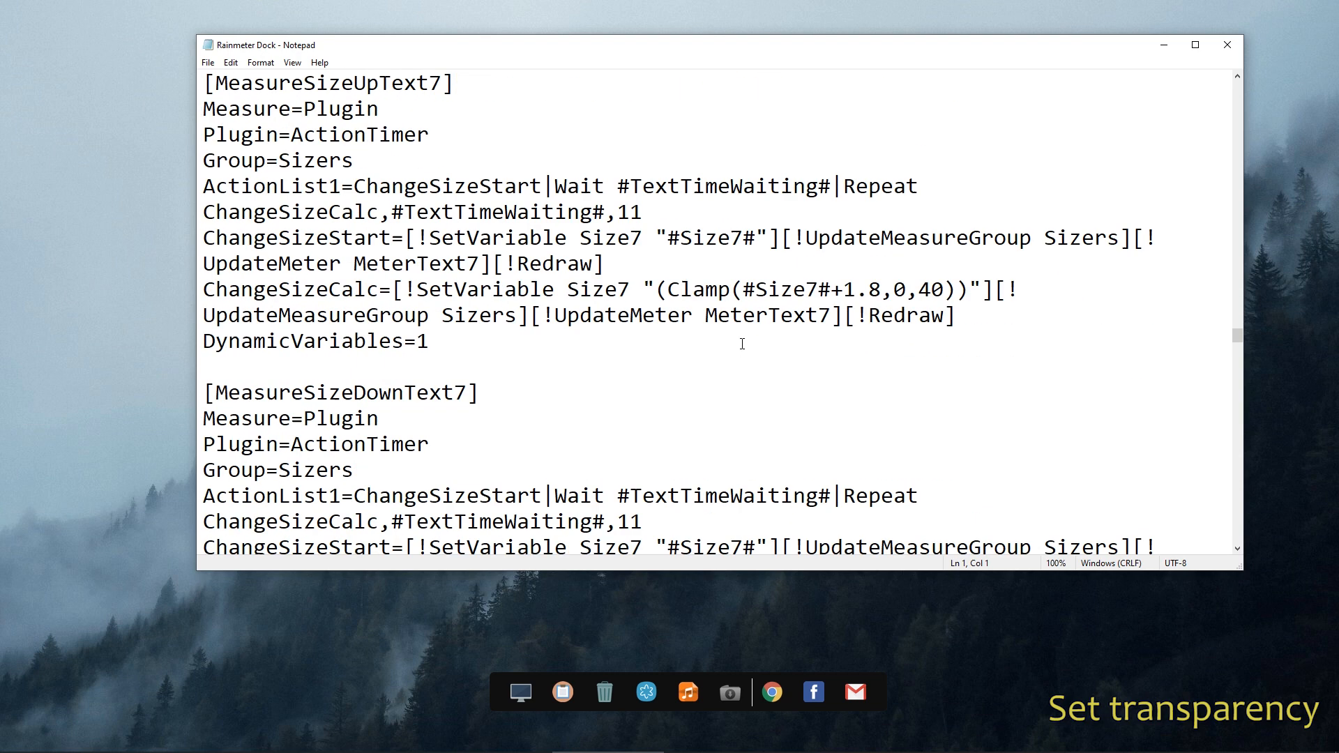
pyautogui.scroll(-20, 742, 343)
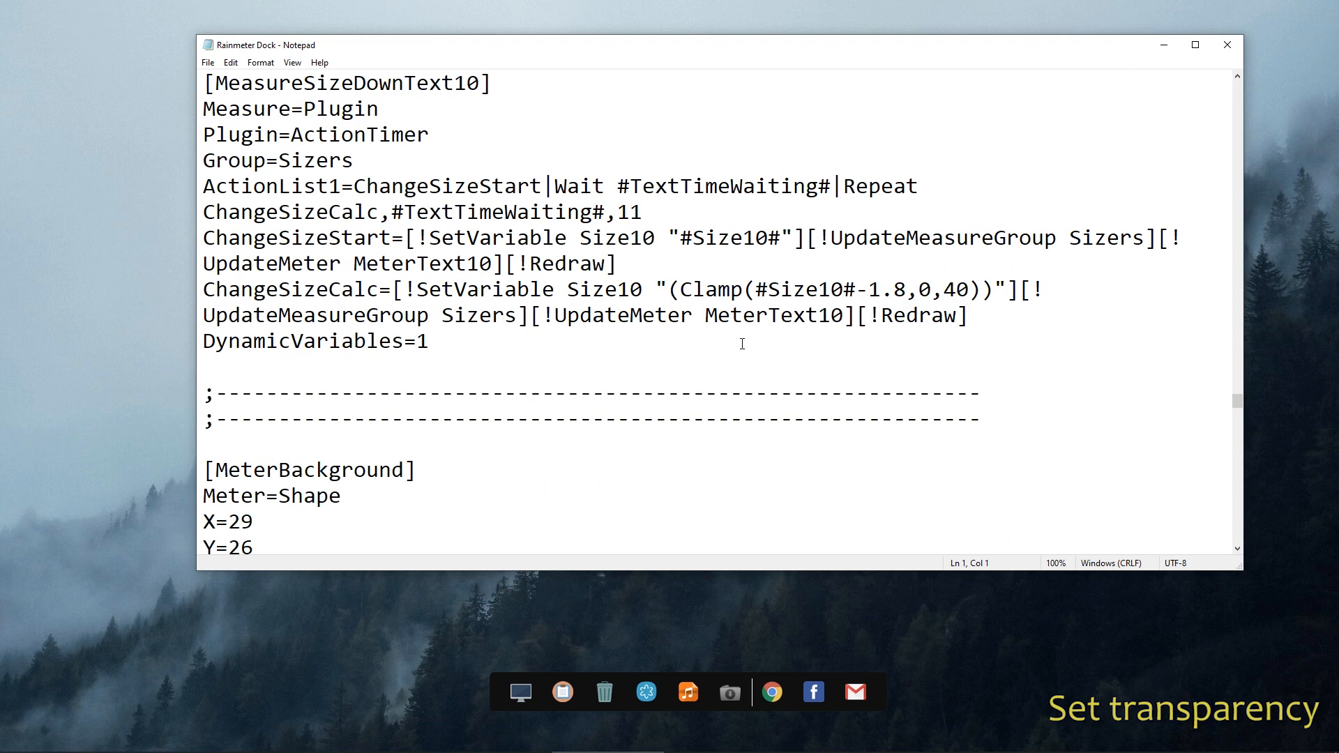
pyautogui.scroll(-2, 742, 343)
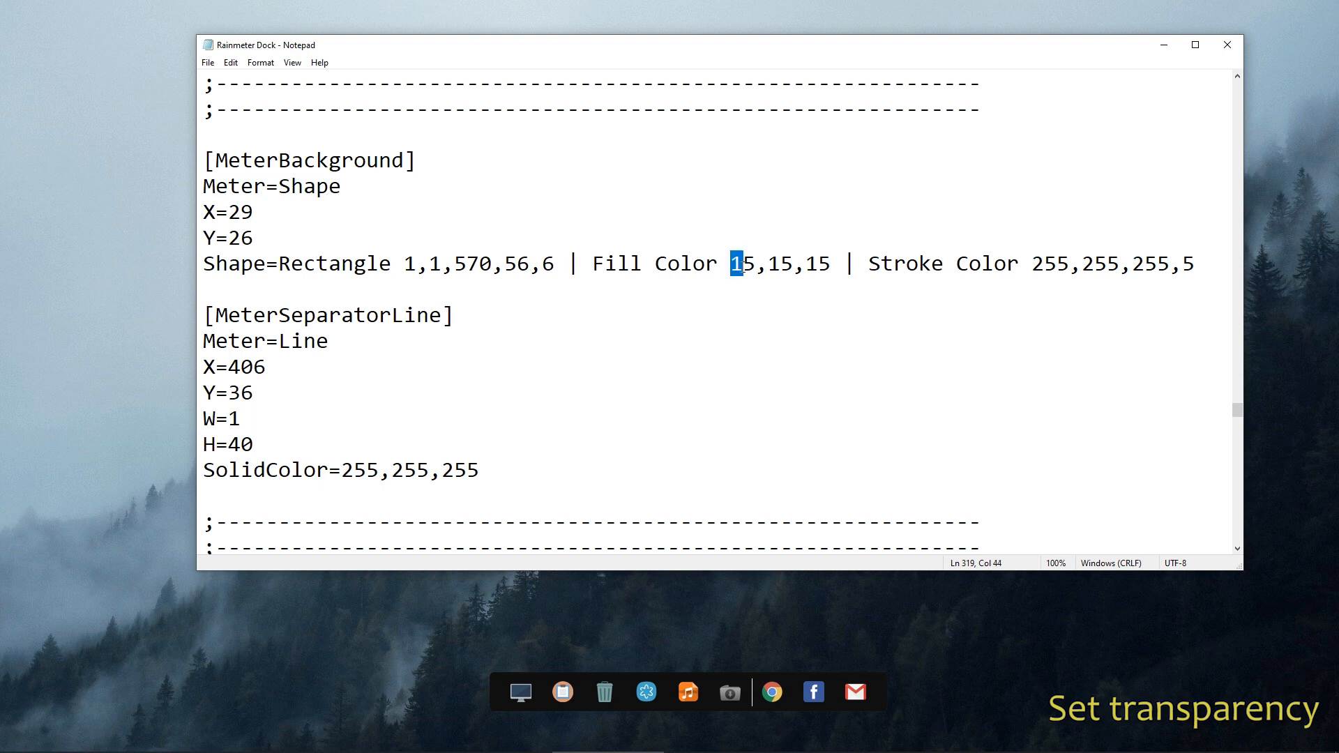
pyautogui.write('255,25')
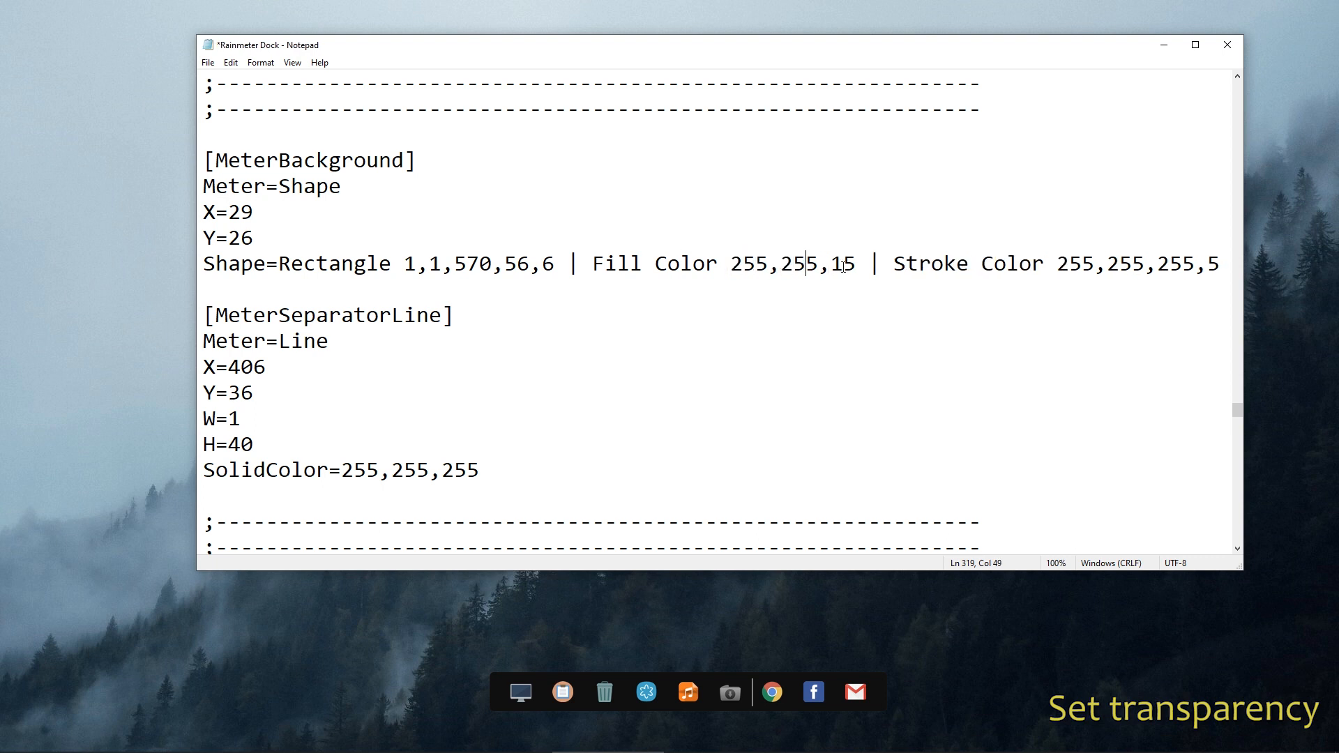
pyautogui.write('5,15')
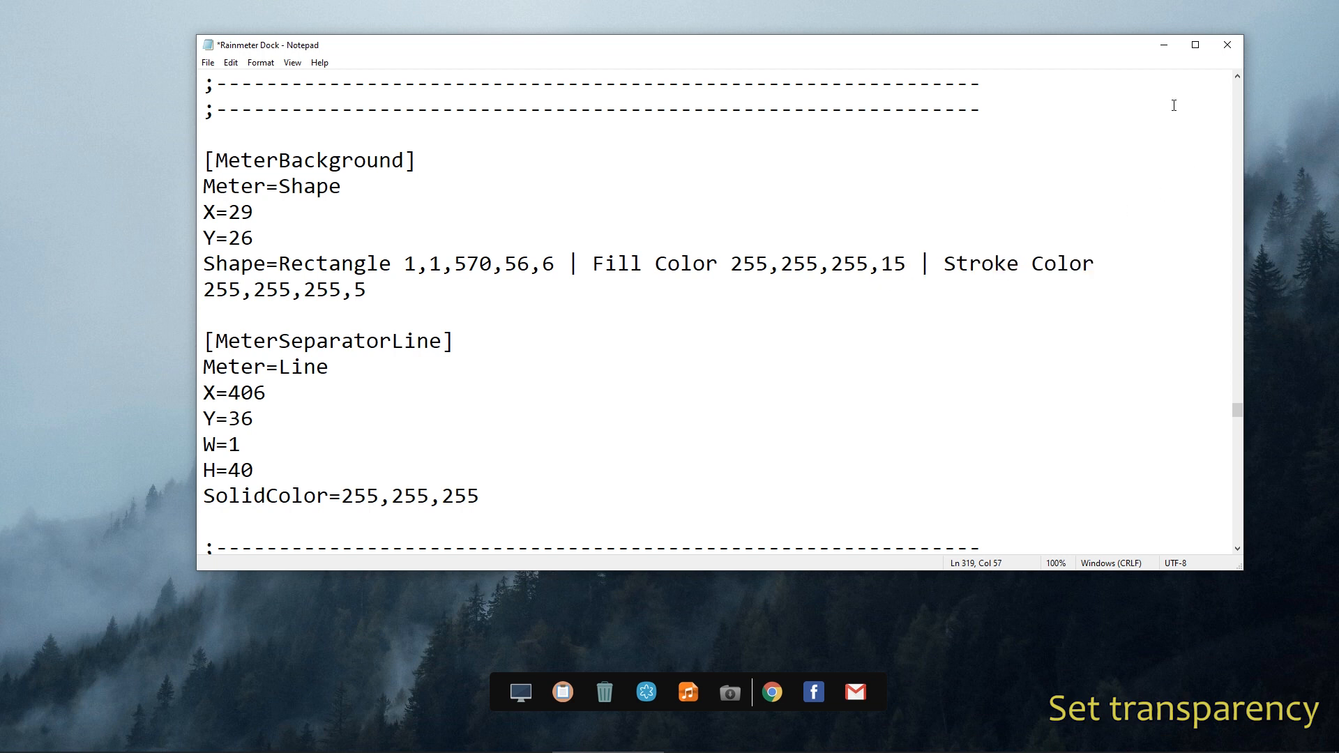
# Step: Save and close the dock's skin file, refresh the skin, and shift the dock slightly lower
pyautogui.click(208, 63)
pyautogui.click(237, 125)
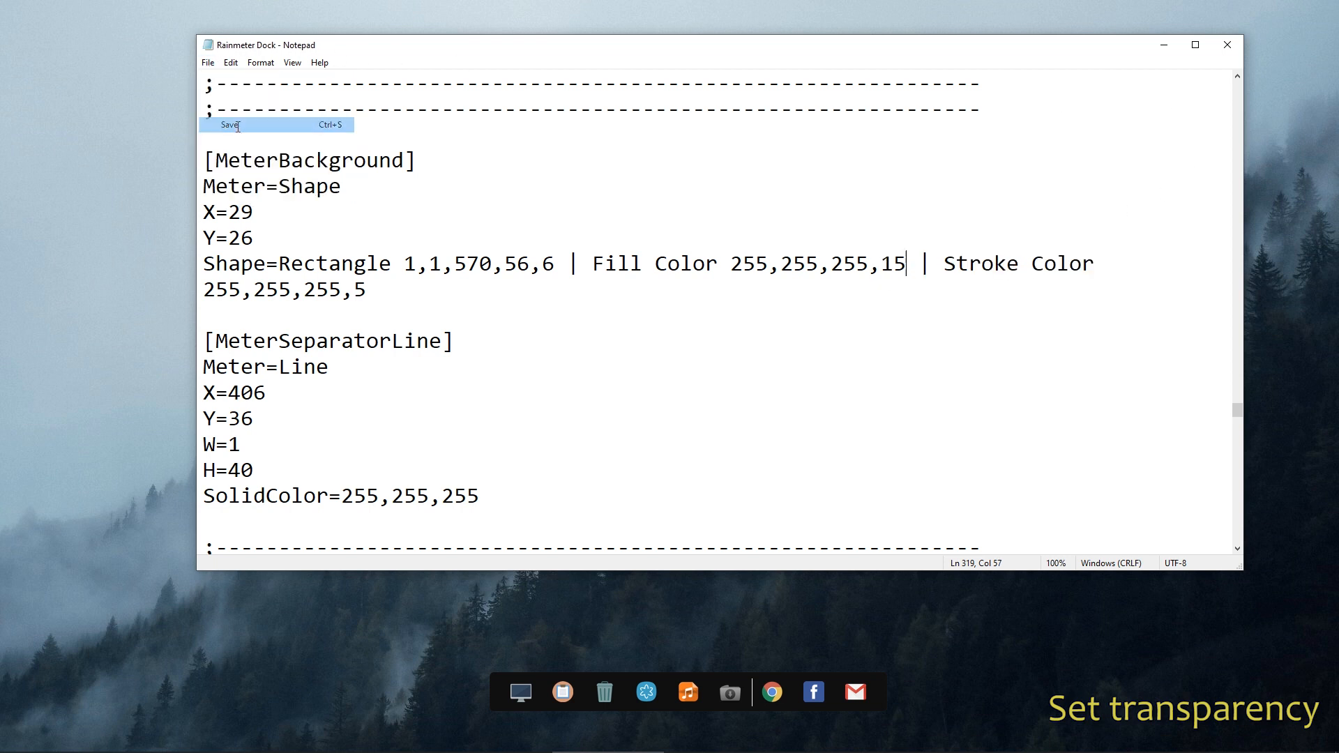
pyautogui.click(1228, 45)
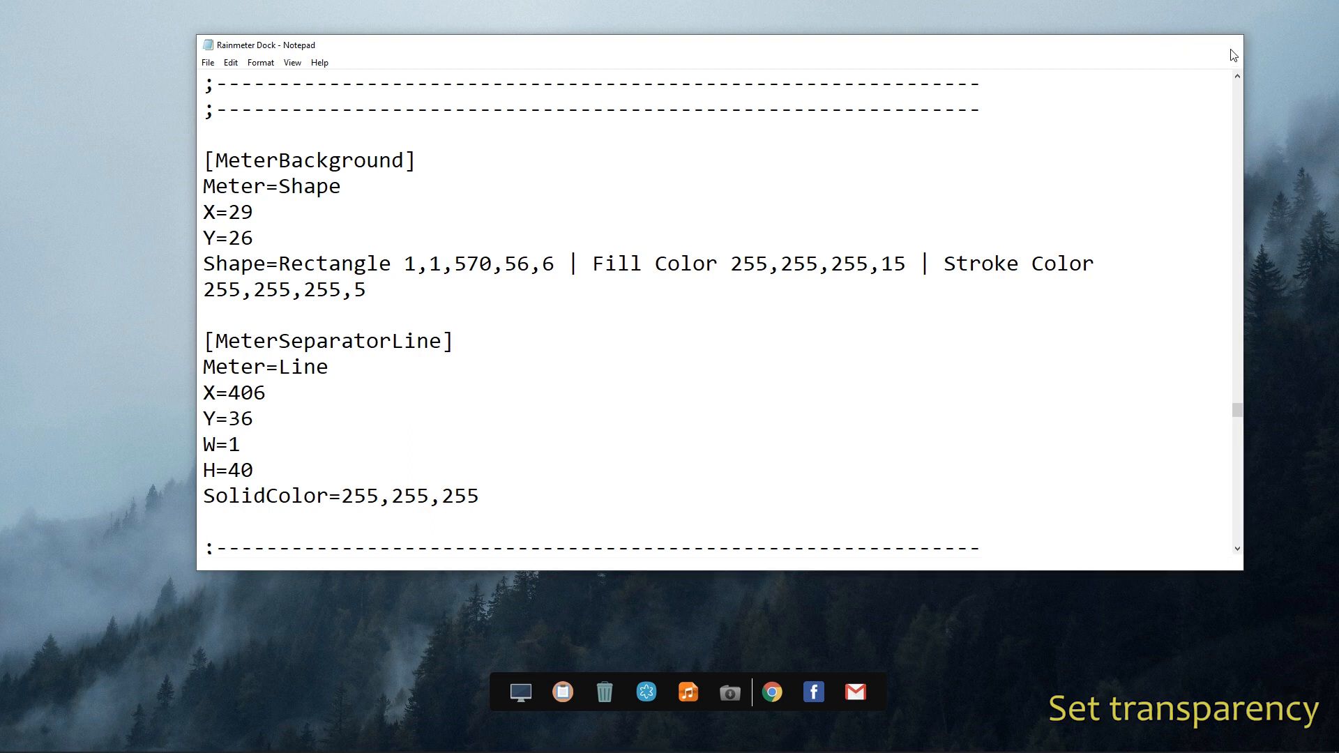
pyautogui.rightClick(710, 679)
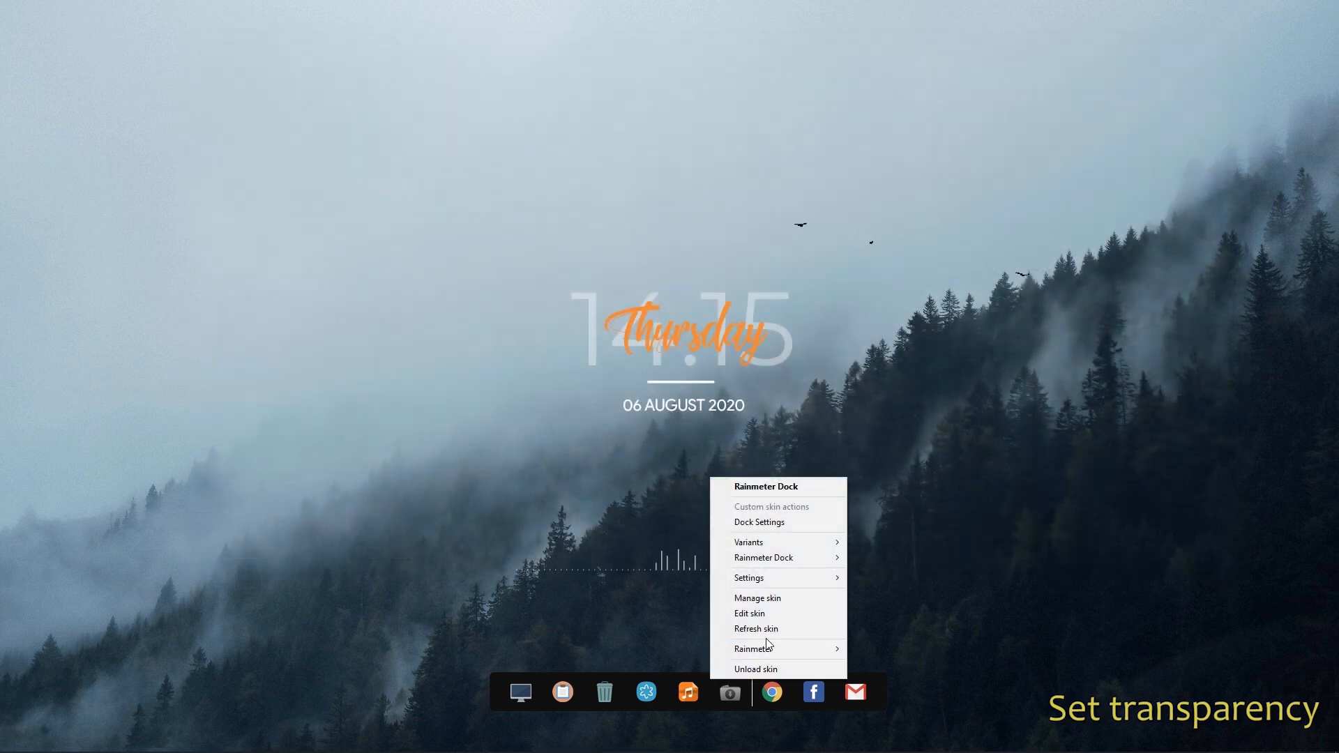
pyautogui.click(785, 629)
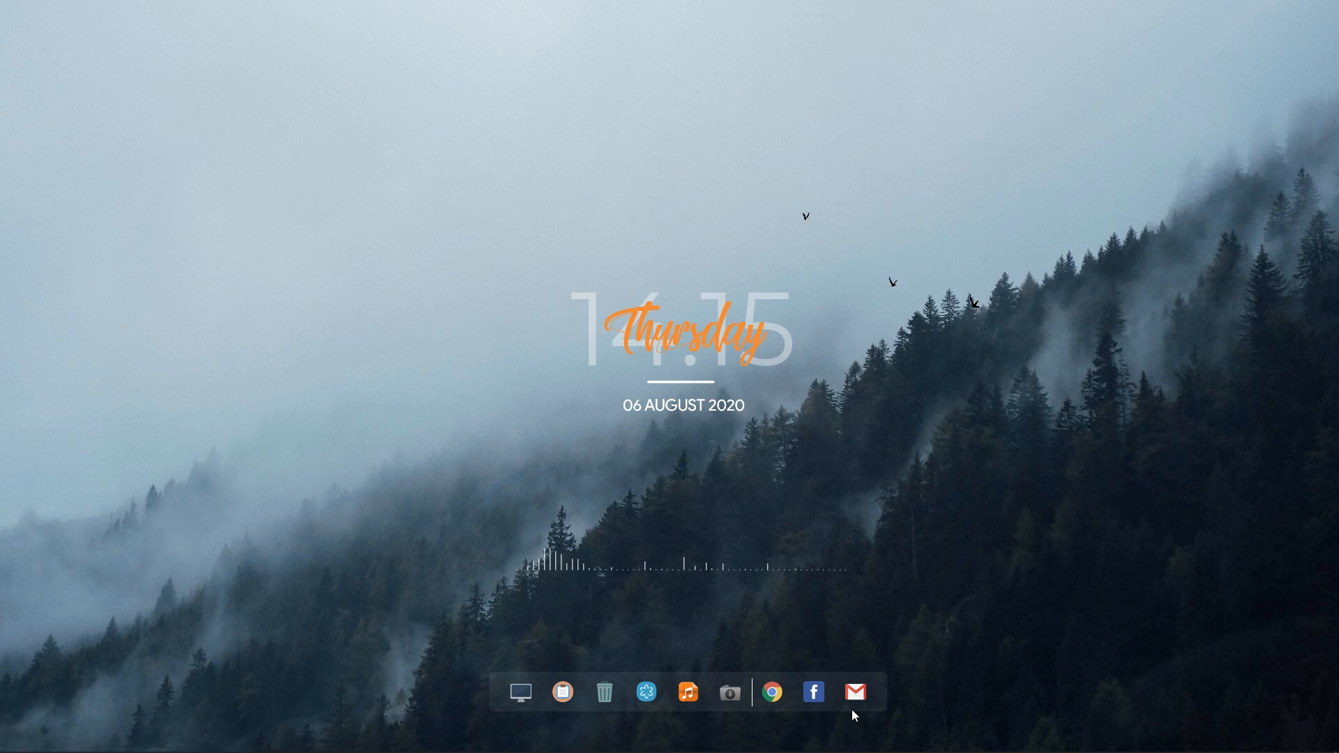
pyautogui.moveTo(850, 709); pyautogui.dragTo(855, 716)
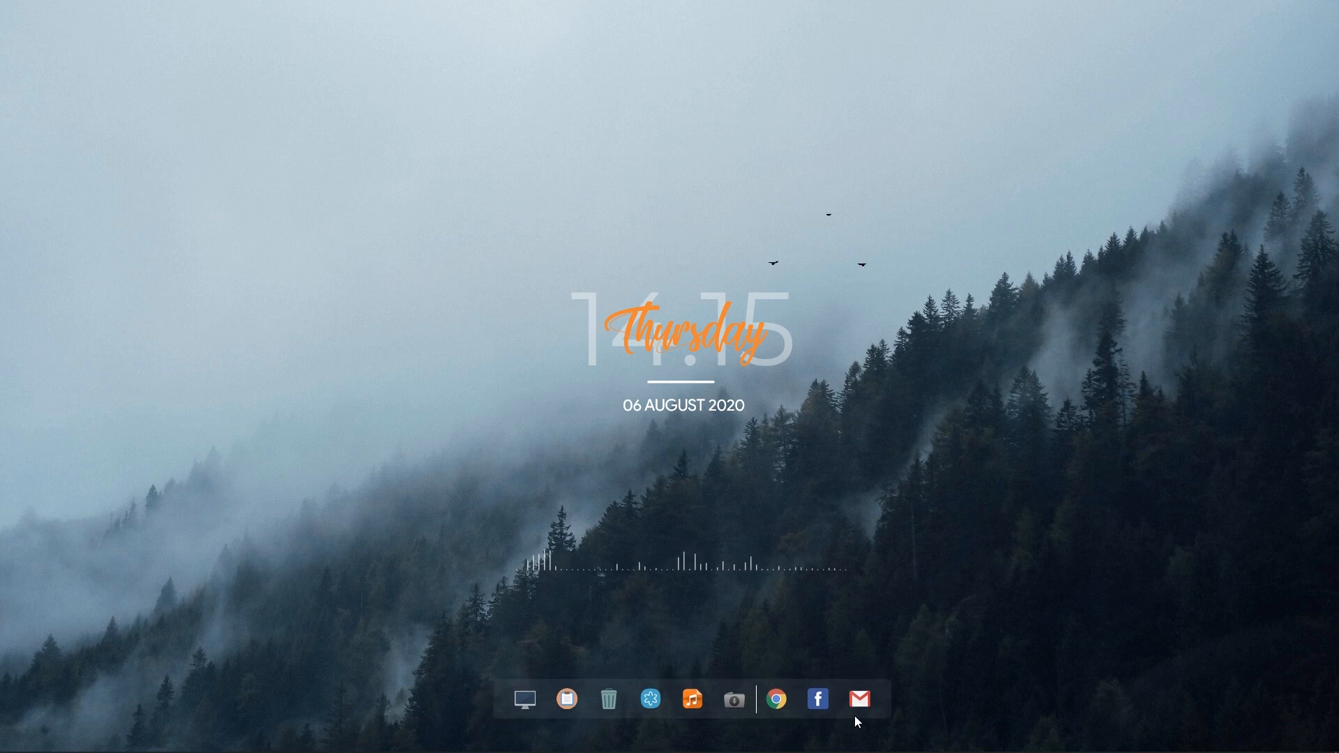
# Step: Set Scale=0.4 in the visualizer's skin file, save the file, and refresh the skin
pyautogui.rightClick(693, 551)
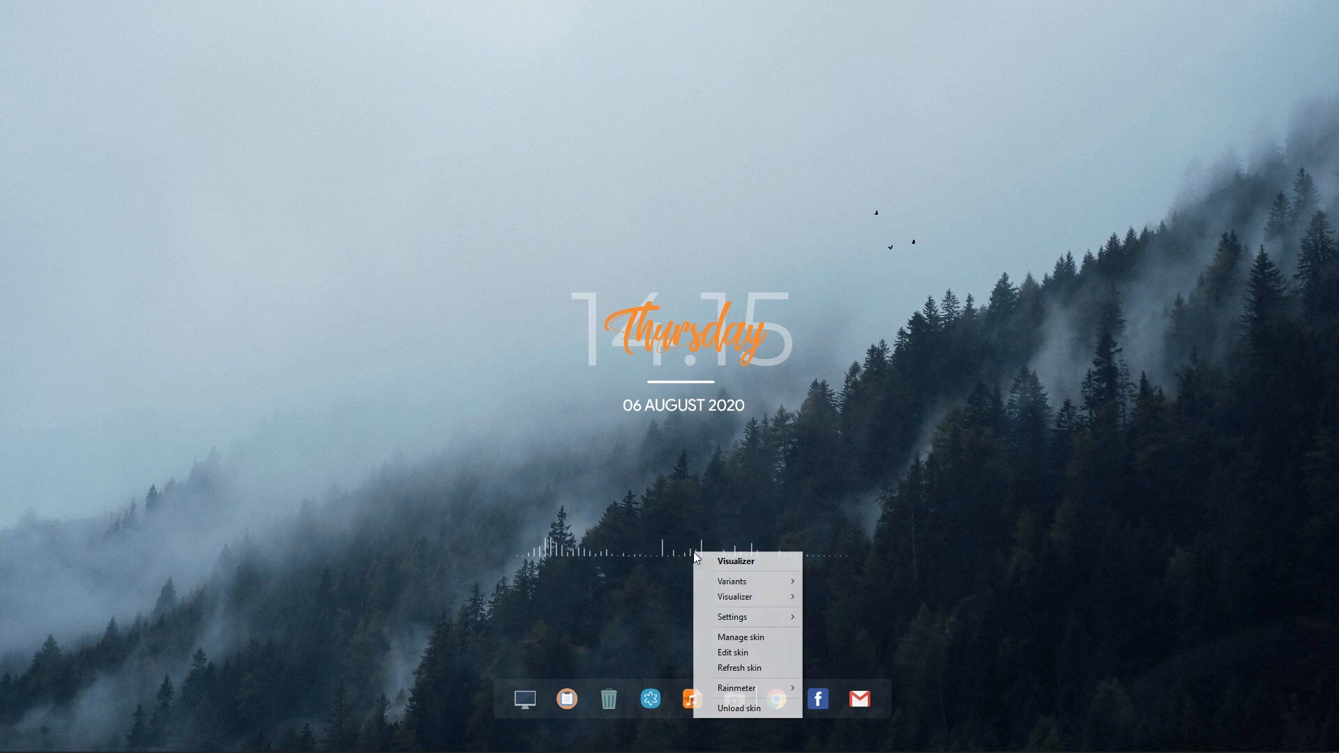
pyautogui.click(745, 653)
pyautogui.scroll(-2, 355, 351)
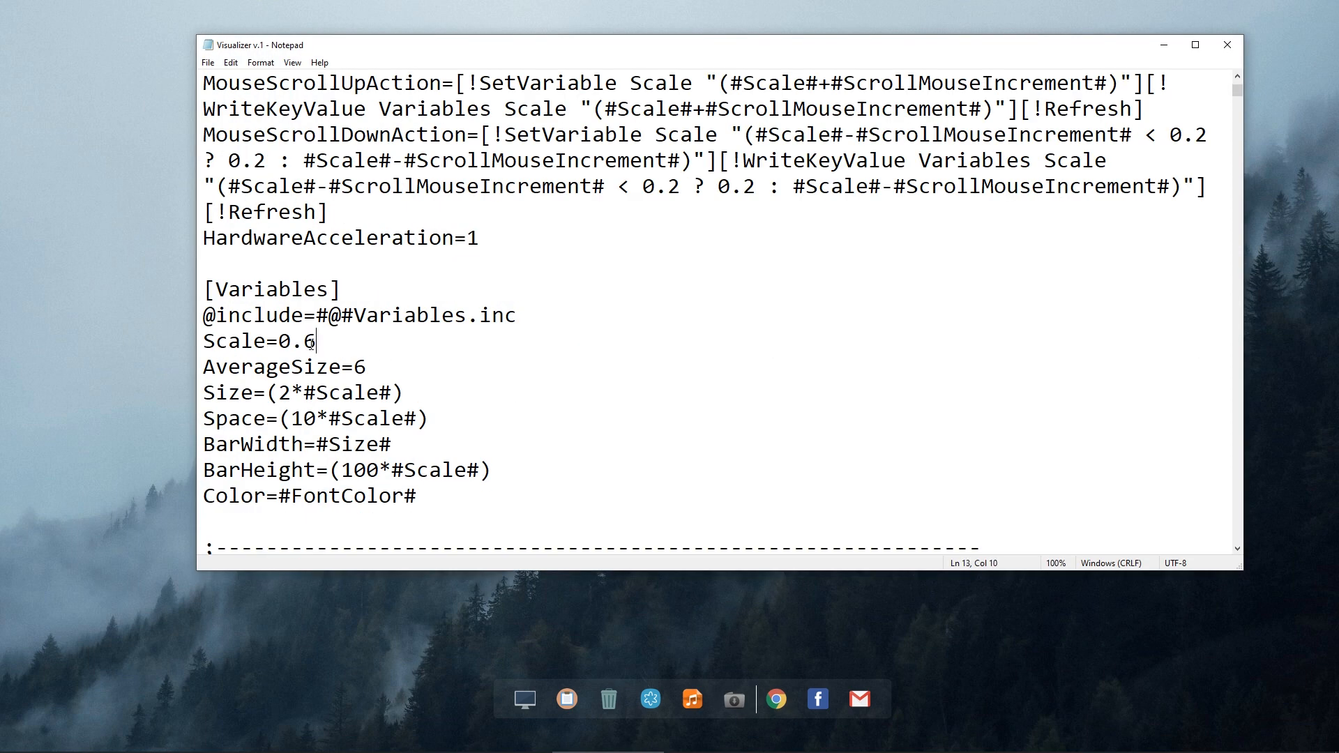
pyautogui.write('0')
pyautogui.click(209, 63)
pyautogui.click(230, 125)
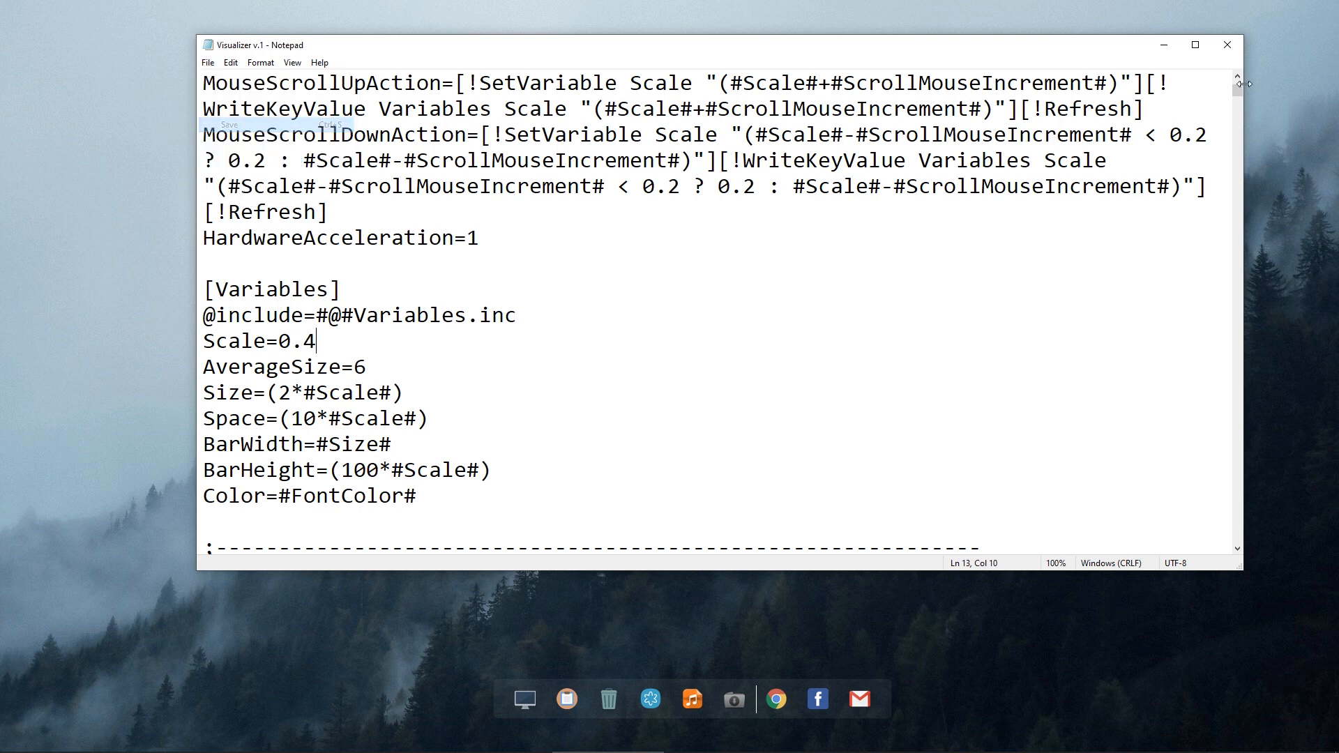
pyautogui.click(1164, 45)
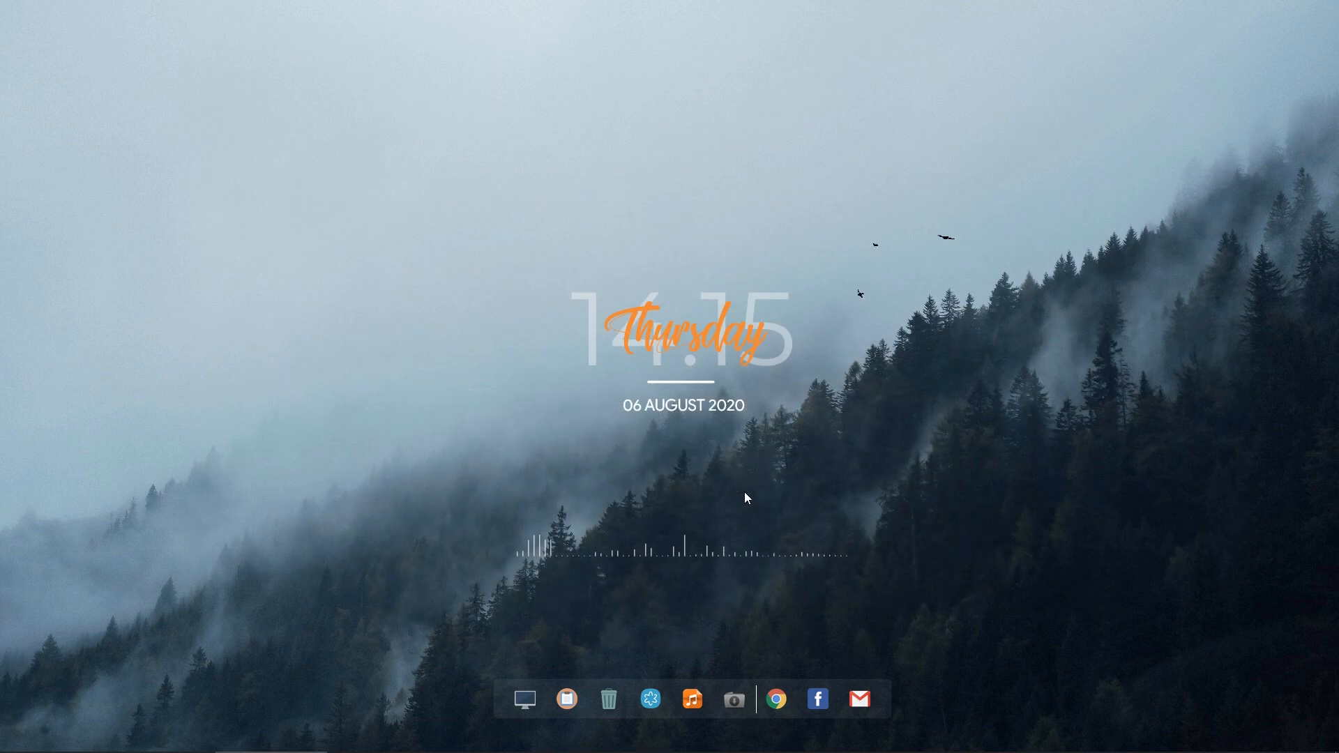
pyautogui.rightClick(645, 556)
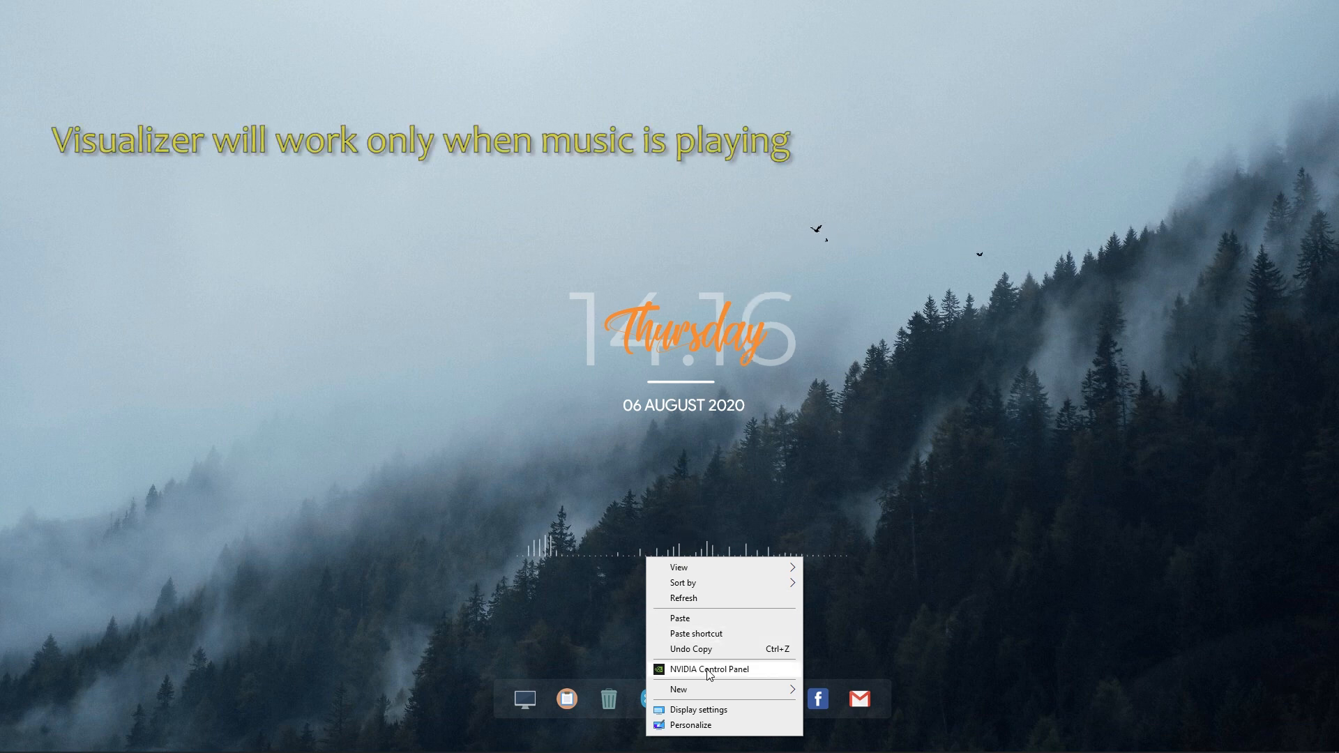
pyautogui.rightClick(608, 551)
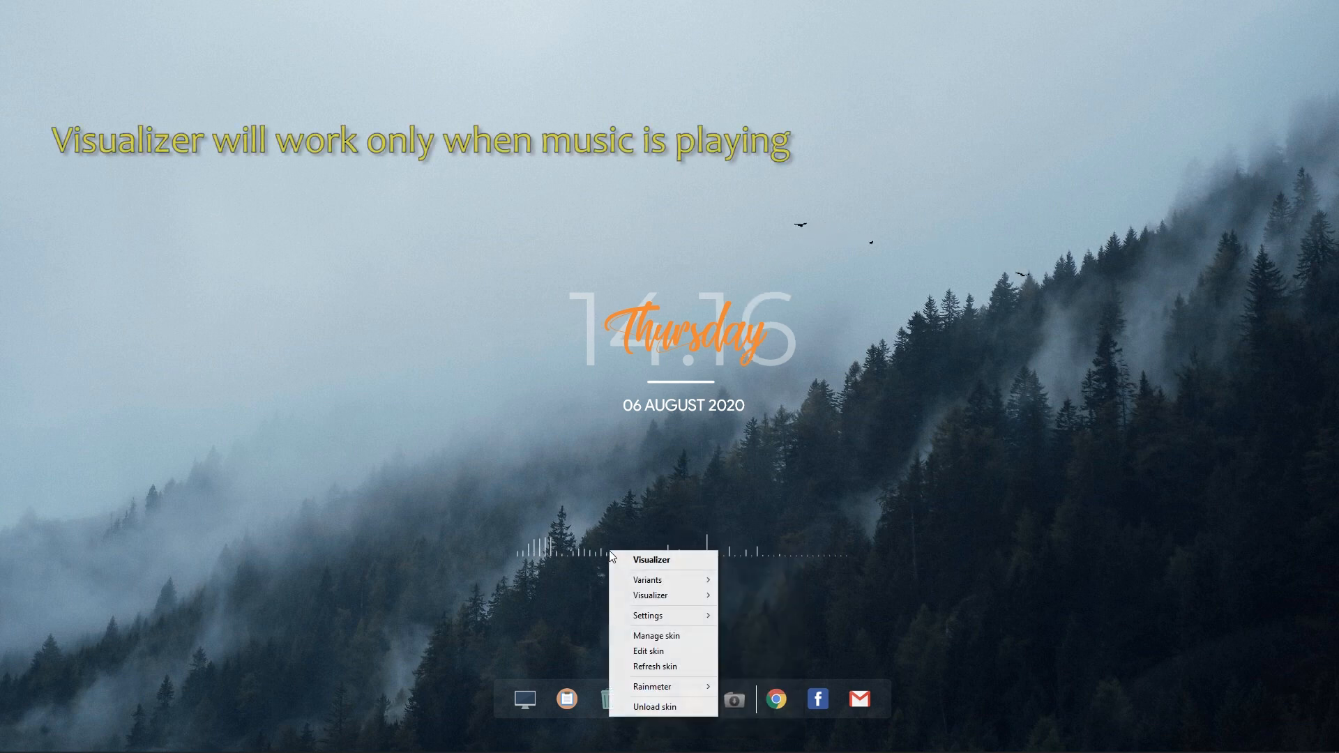
pyautogui.click(668, 666)
# Step: Centre the visualizer just below the clock's date and shift the dock slightly to line up beneath it
pyautogui.moveTo(714, 559); pyautogui.dragTo(704, 522)
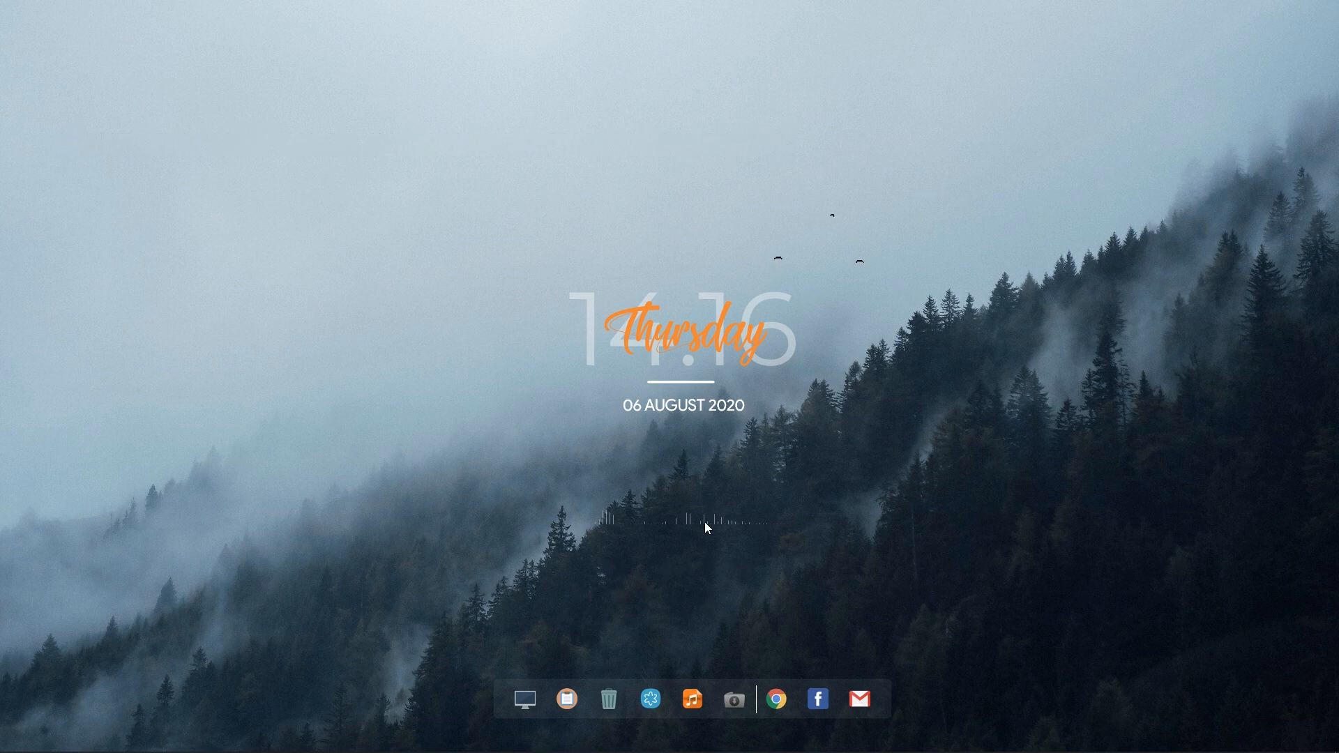
pyautogui.moveTo(884, 689); pyautogui.dragTo(878, 692)
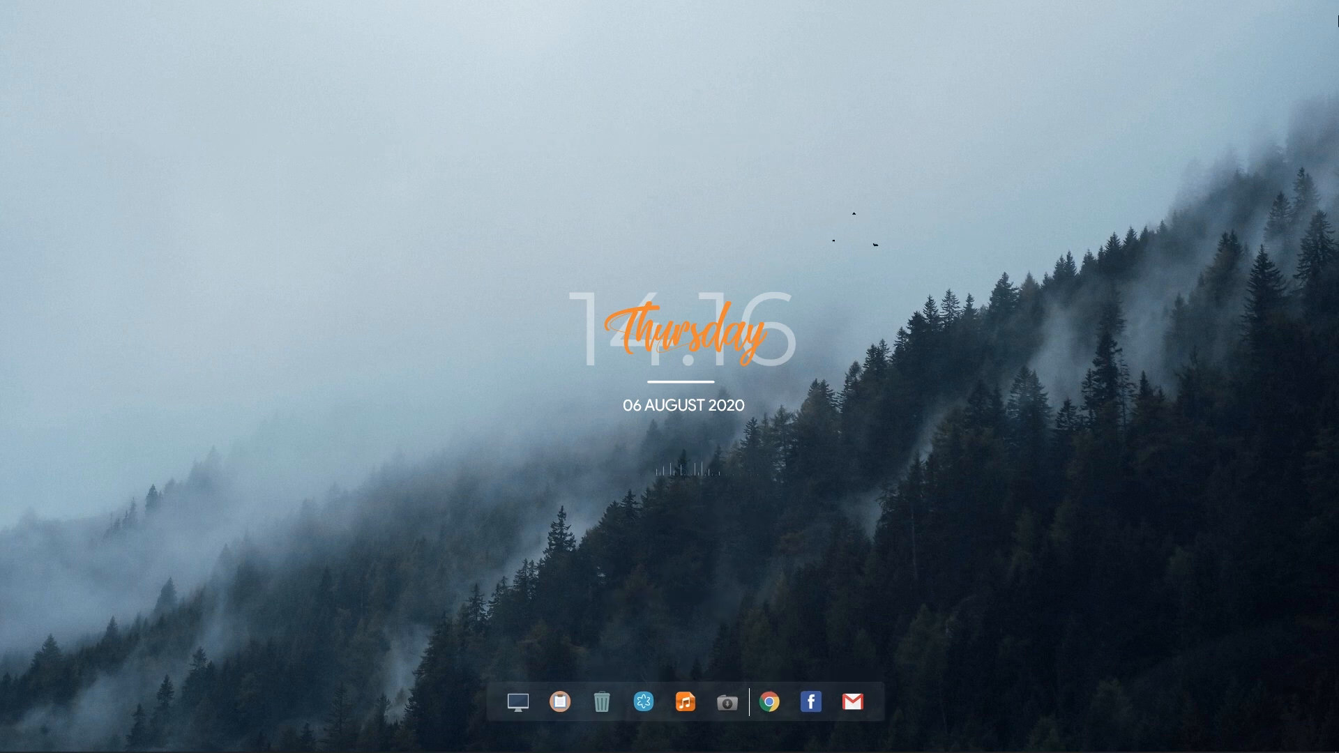